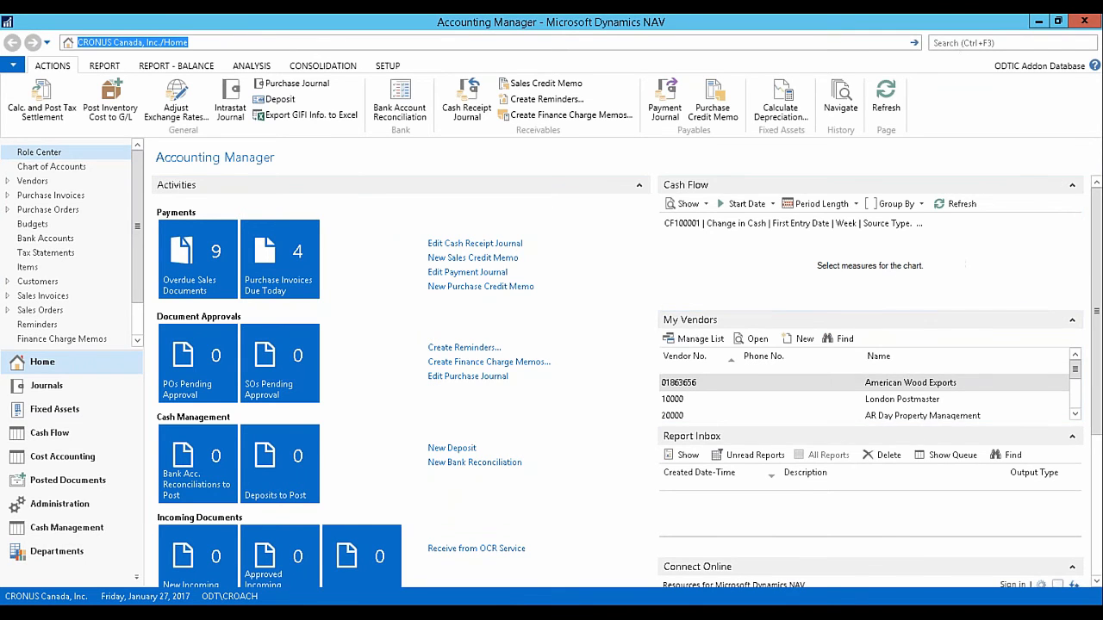
# Search for General Ledger Setup and review its intercompany options, including Allow GL InterCompany and GL IC User Level Validation.
pyautogui.hotkey('ctrl', 'F3')
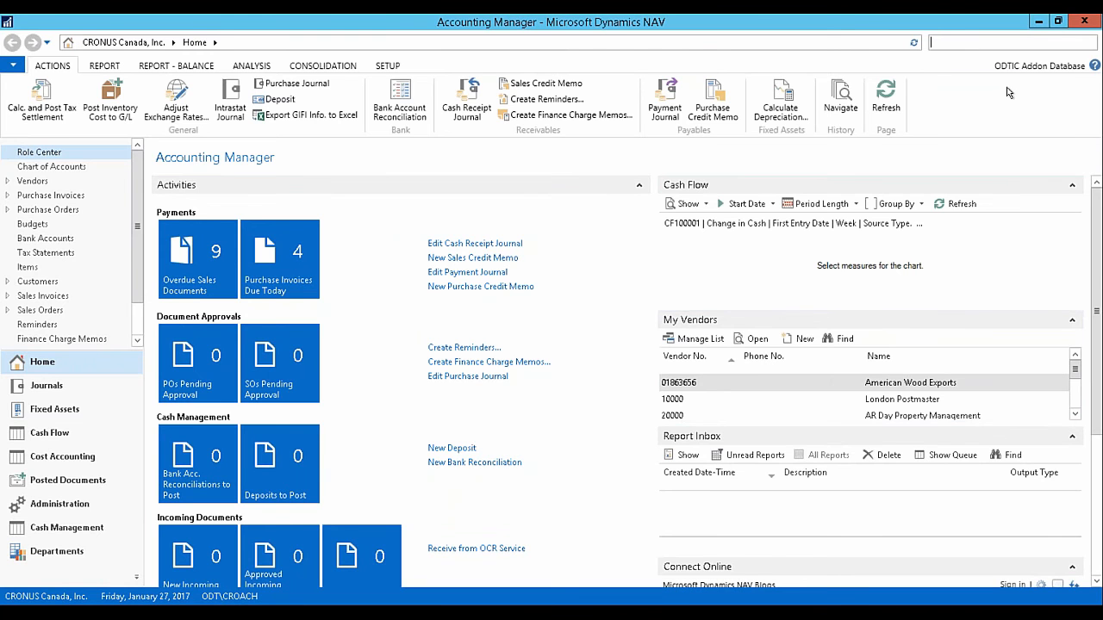
pyautogui.write('general ledger')
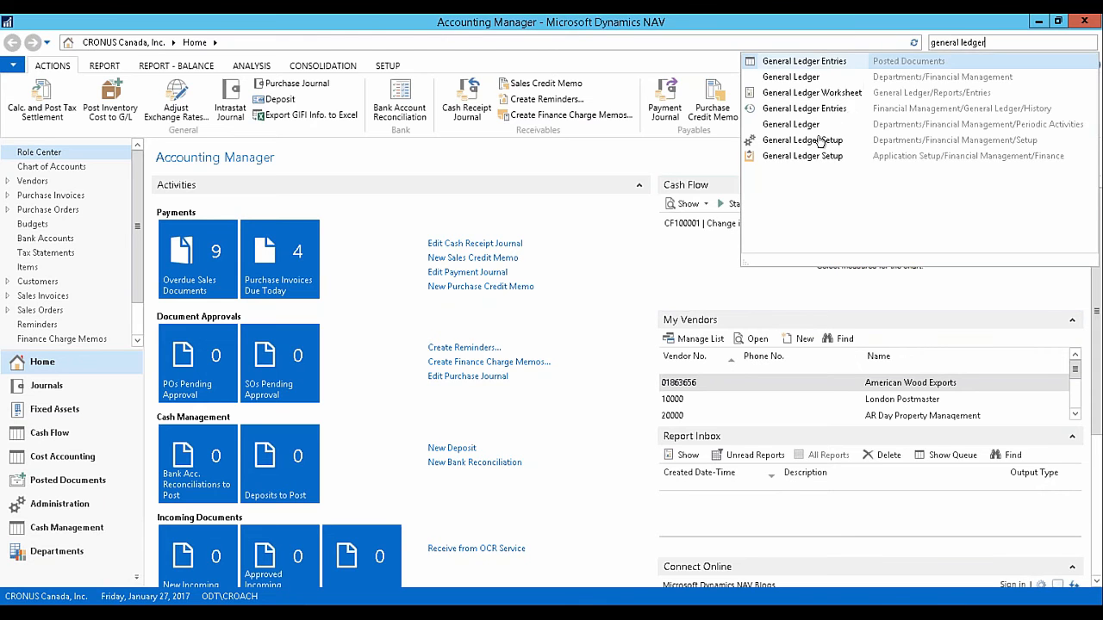
pyautogui.click(815, 140)
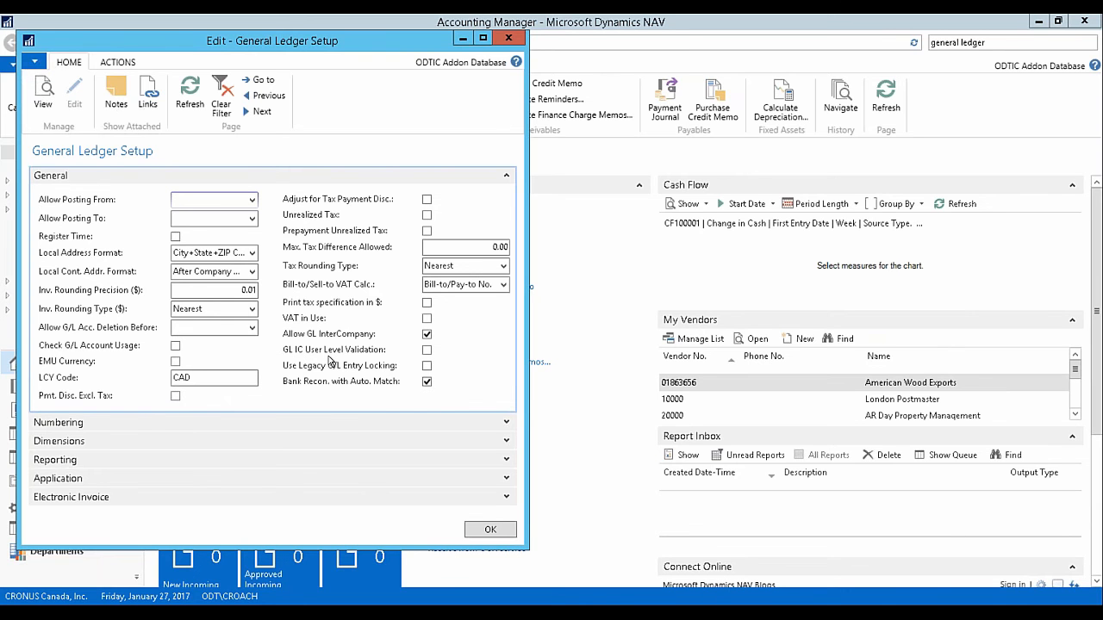
pyautogui.click(509, 40)
# Search for Purchases & Payables Setup and review its Allow AP InterCompany and AP IC User Level Validation options.
pyautogui.click(1017, 42)
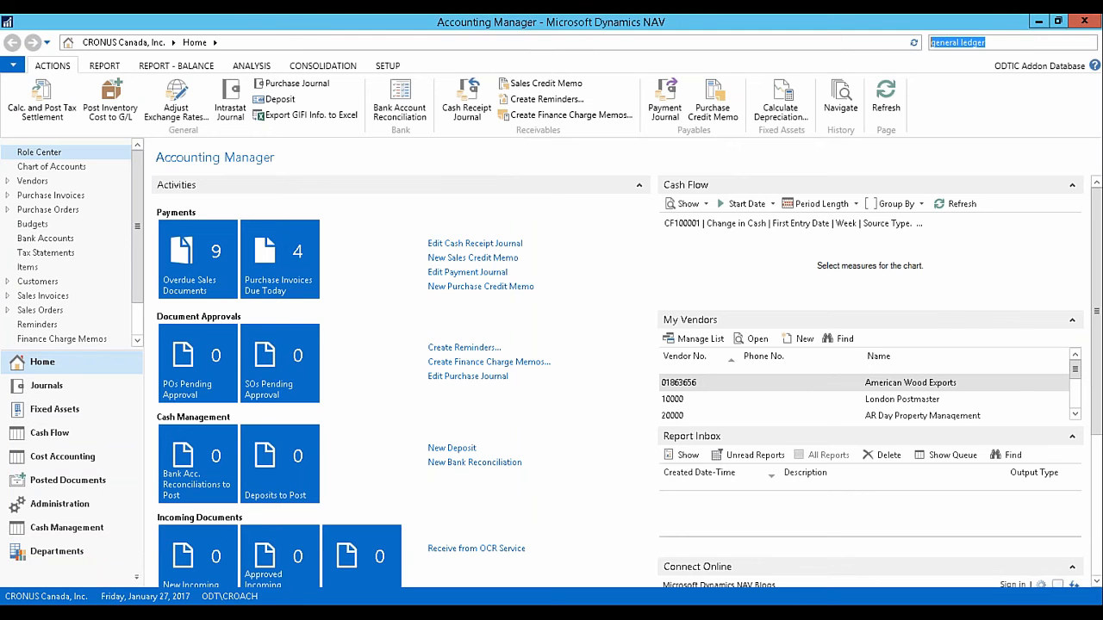
pyautogui.write('purchas')
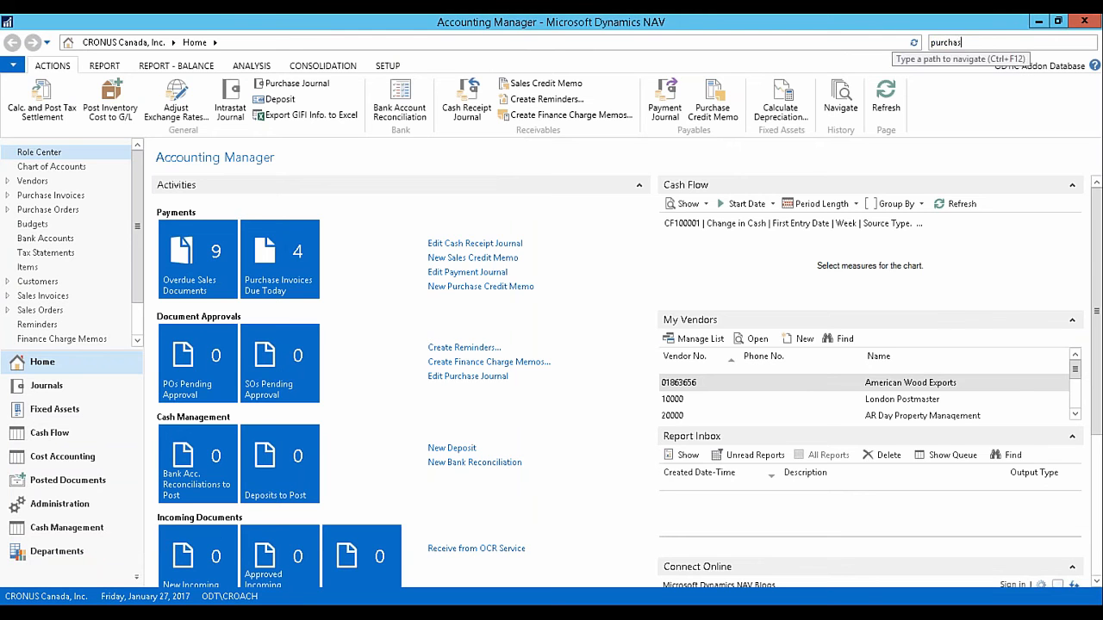
pyautogui.write('e set')
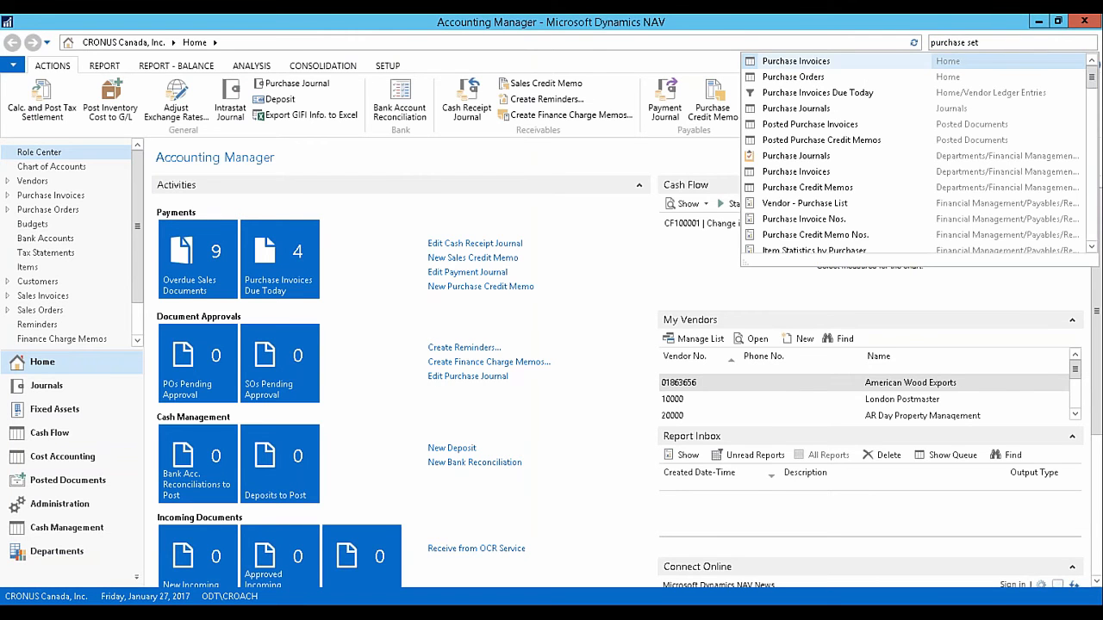
pyautogui.write('up')
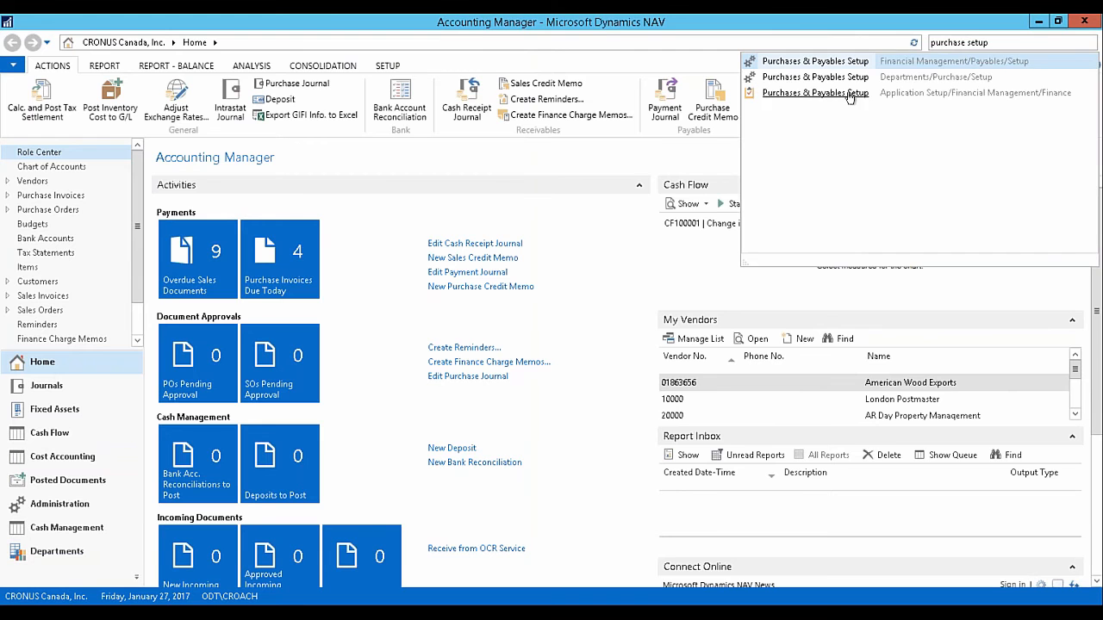
pyautogui.click(849, 93)
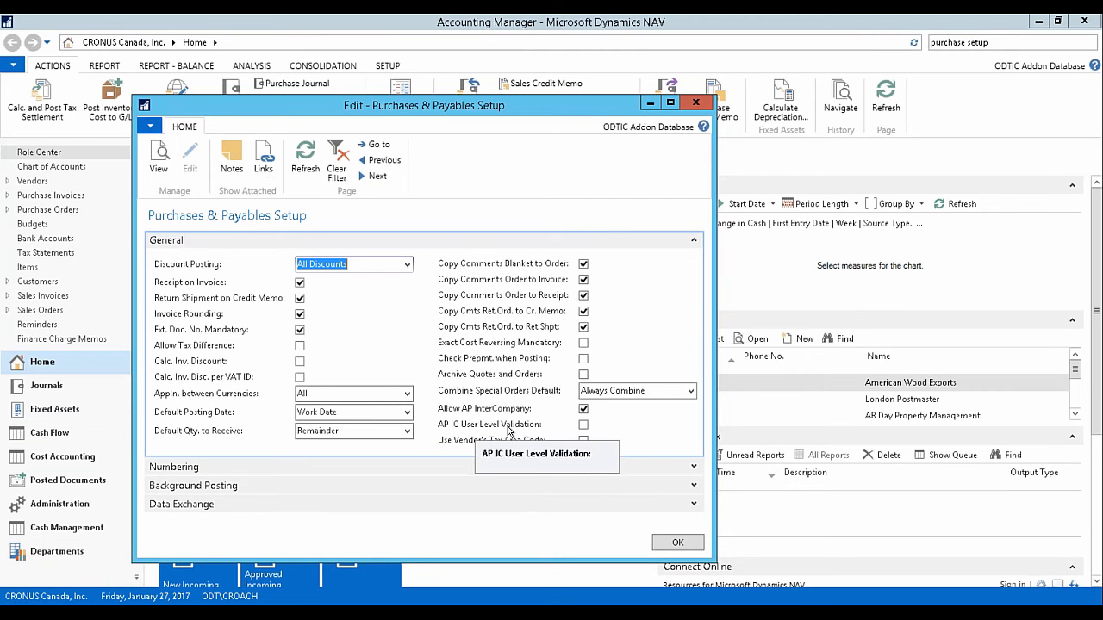
pyautogui.click(697, 104)
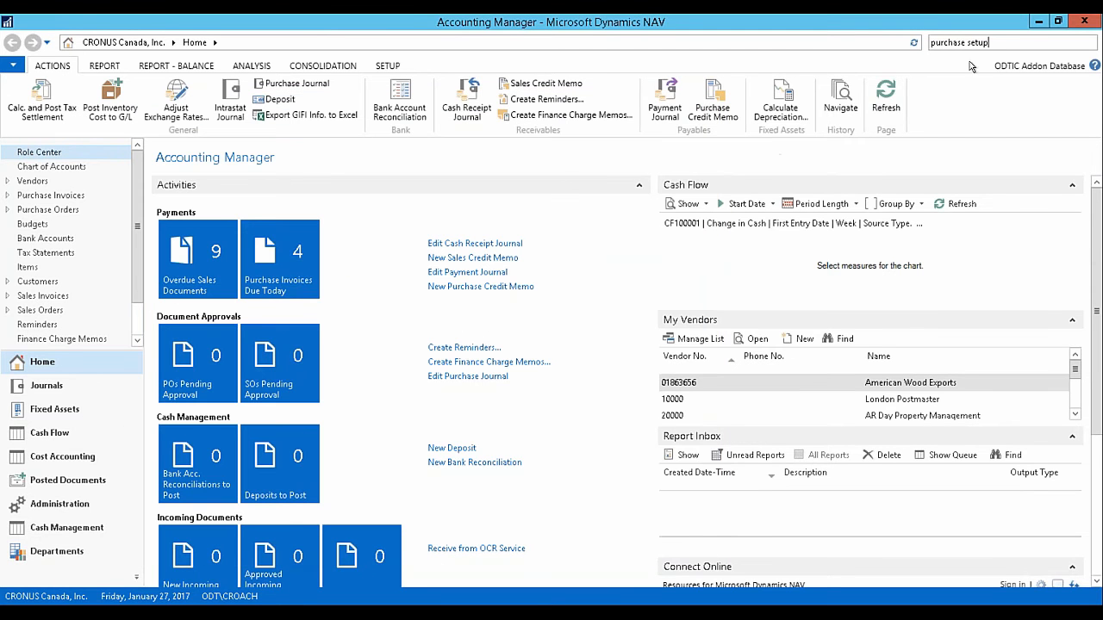
# Open the InterCompanies list from Application Setup and widen the InterCompany column to show full company names.
pyautogui.click(1002, 41)
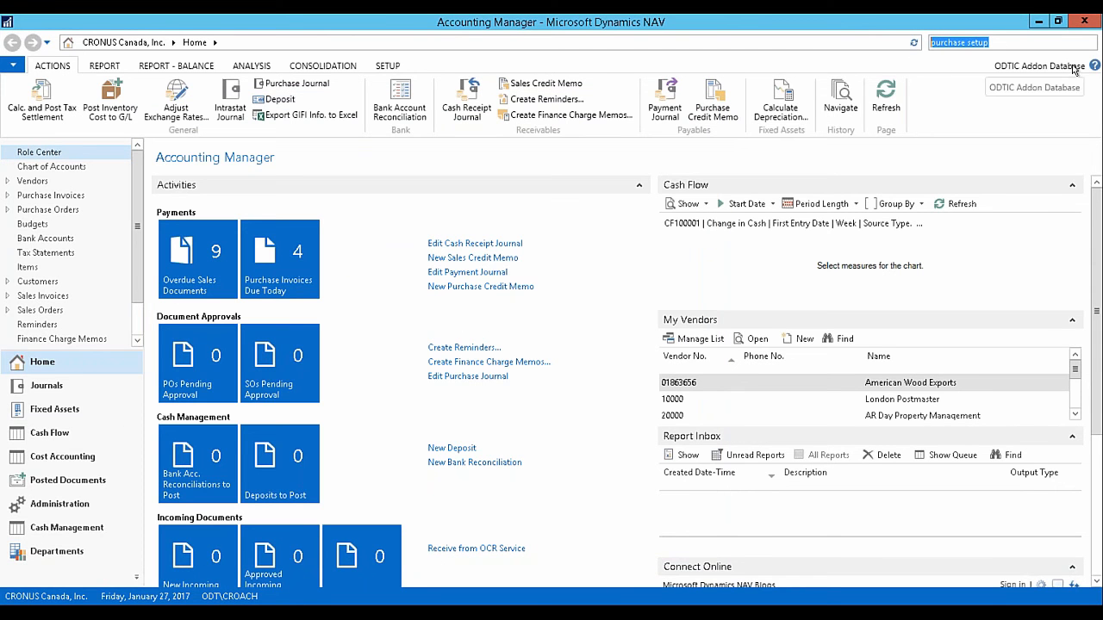
pyautogui.write('inte')
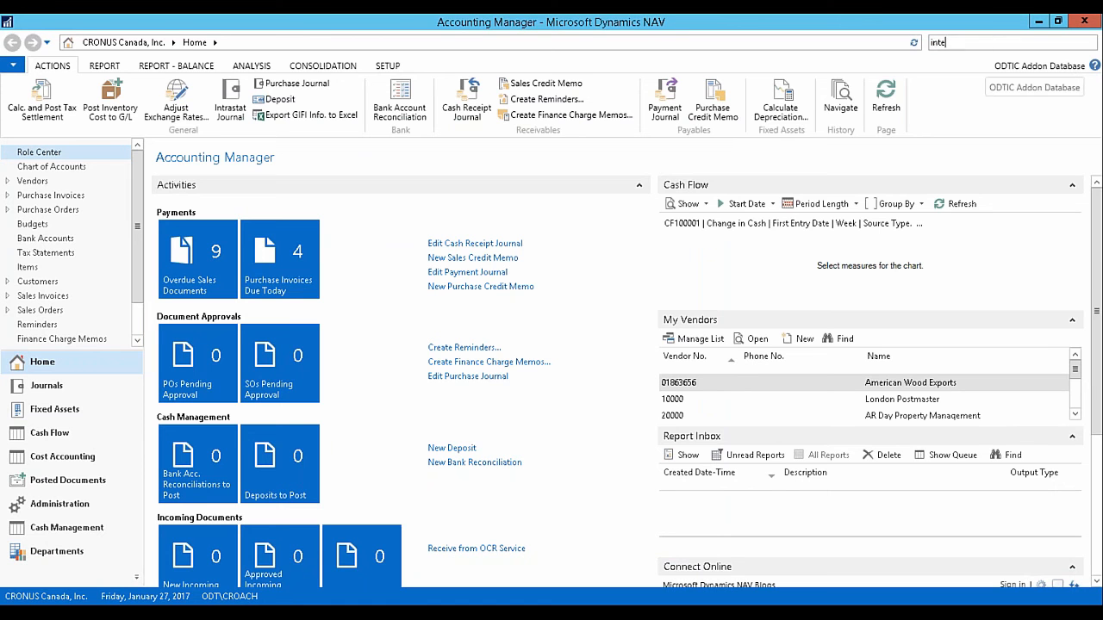
pyautogui.write('rco')
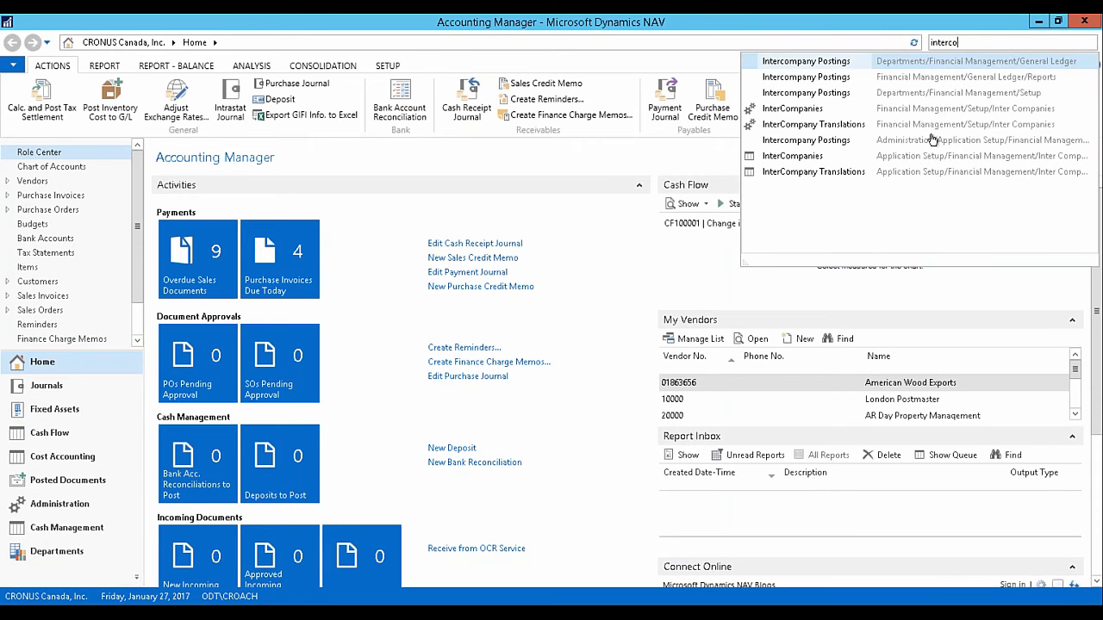
pyautogui.click(823, 158)
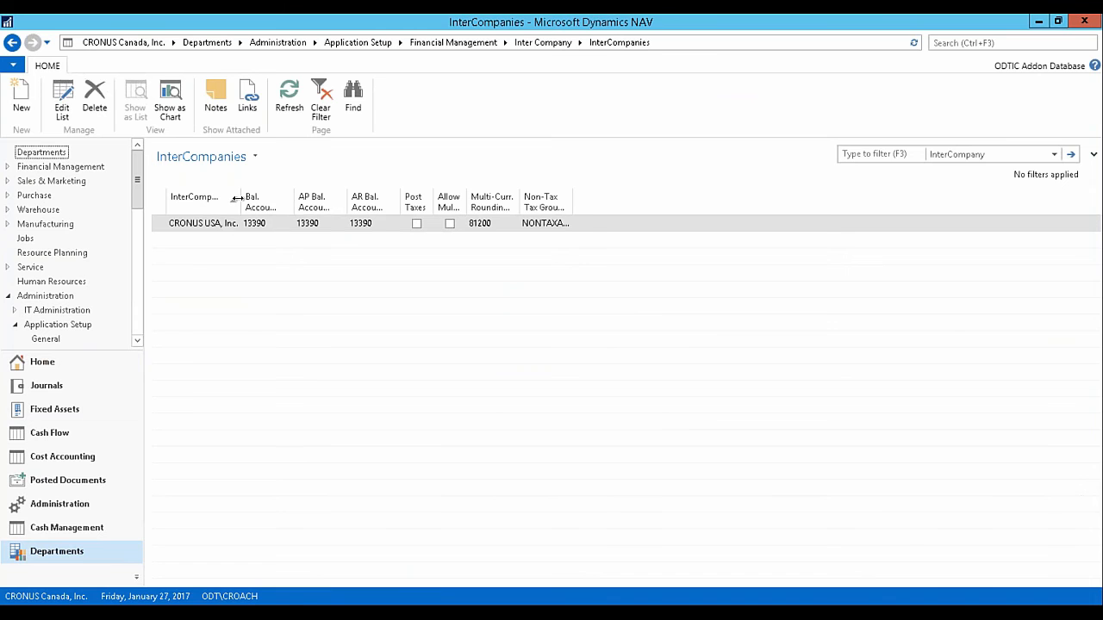
pyautogui.moveTo(240, 198); pyautogui.dragTo(273, 198)
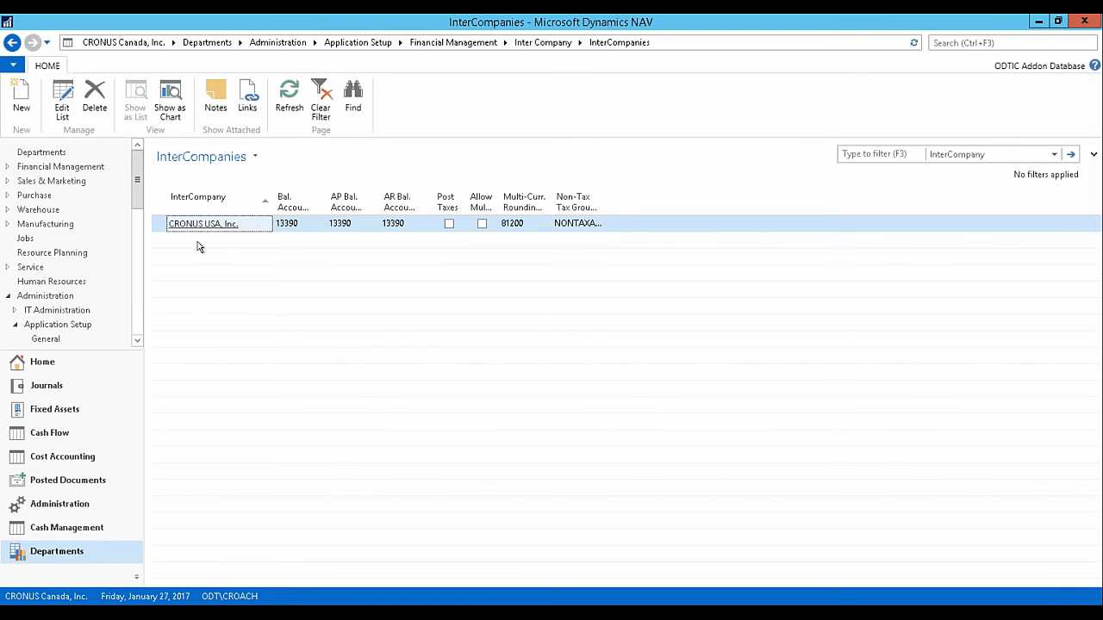
# Look up the companies available for a new line in the editable InterCompanies list, and close it without choosing one.
pyautogui.click(62, 105)
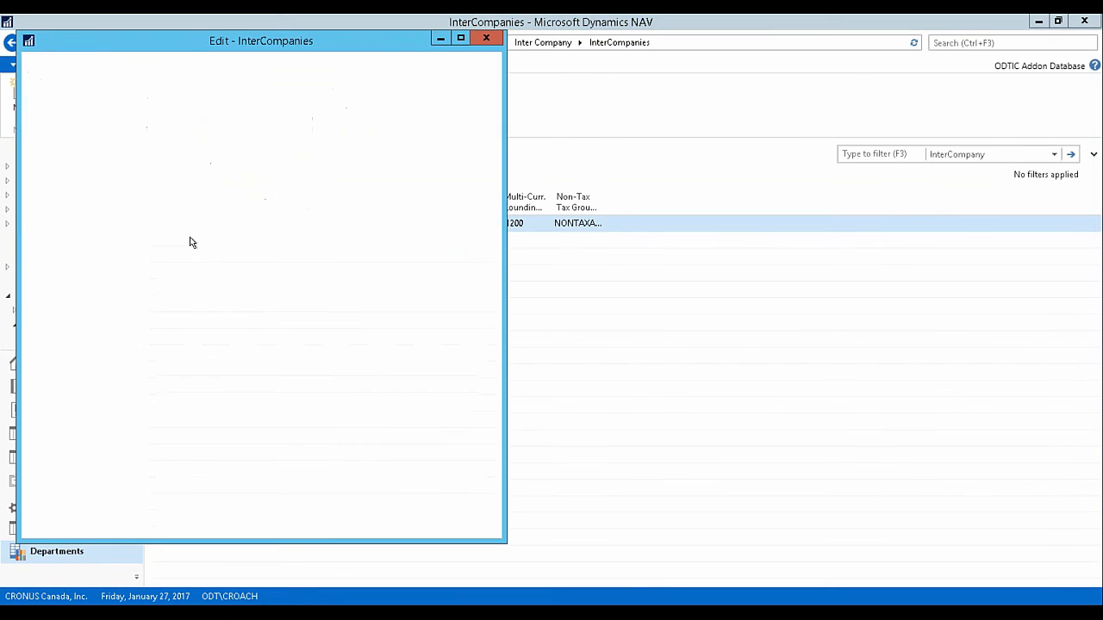
pyautogui.click(114, 237)
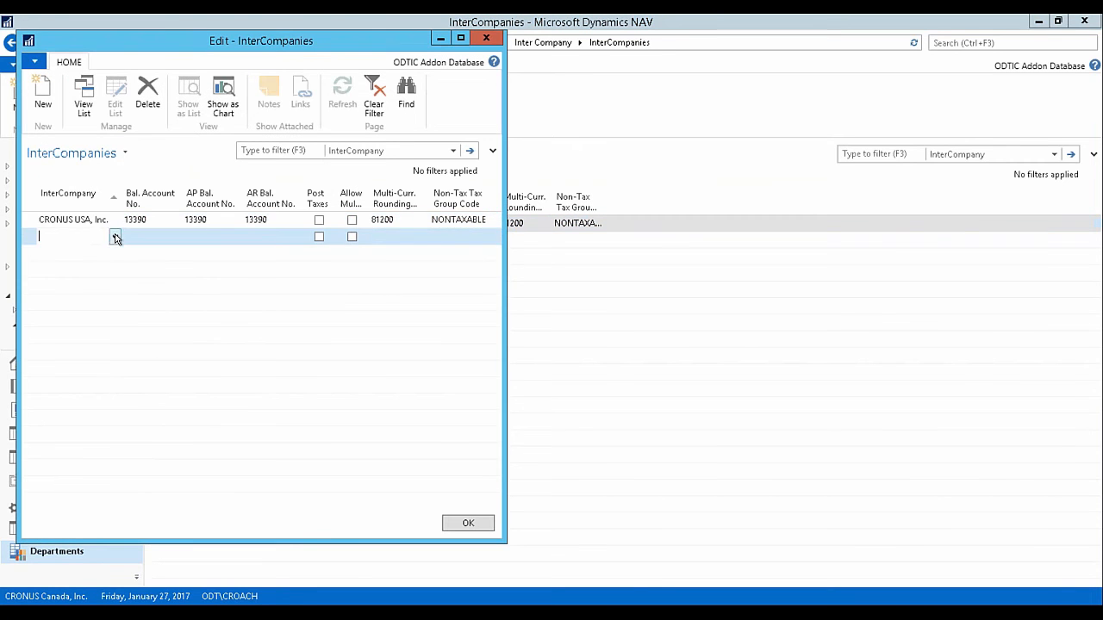
pyautogui.click(116, 237)
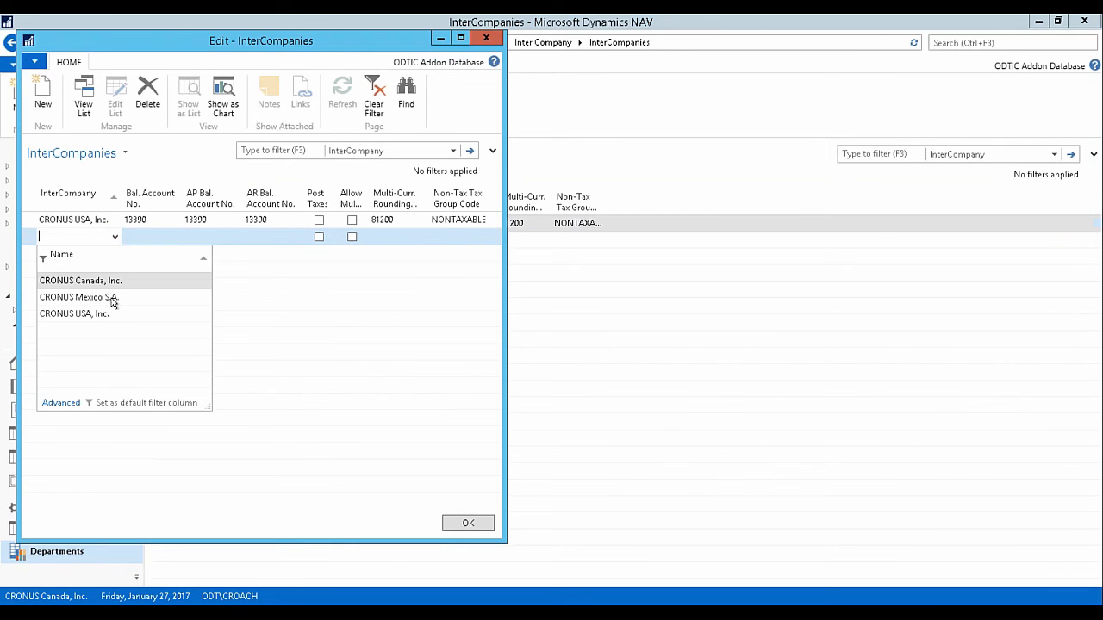
pyautogui.click(485, 41)
pyautogui.click(485, 41)
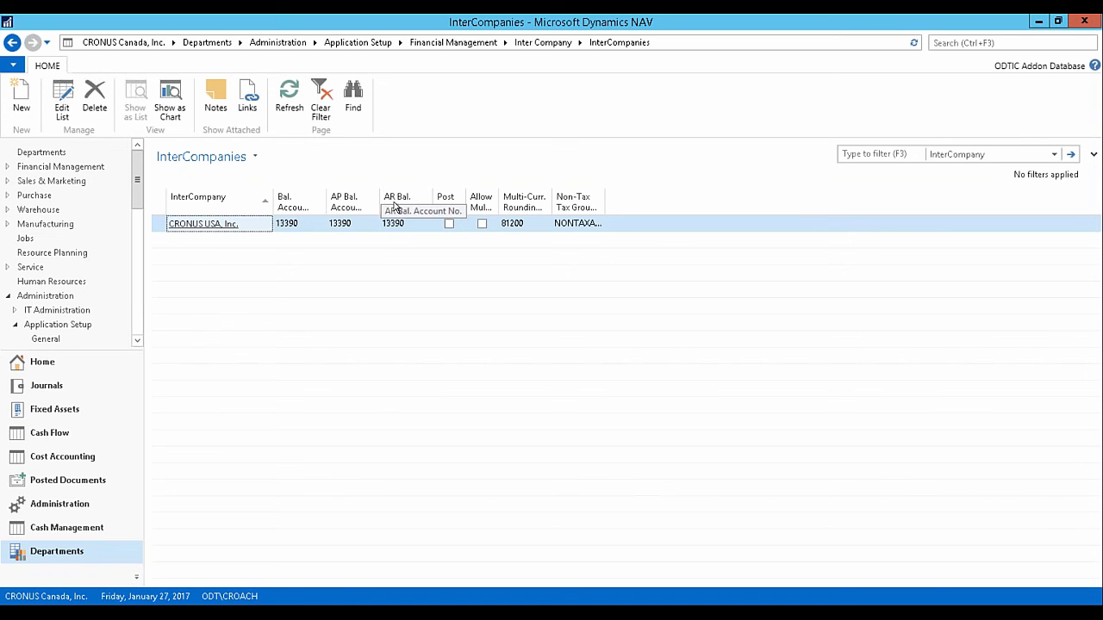
# Look up the Bal. Account No. of the CRONUS USA, Inc. line in the G/L Account List.
pyautogui.click(309, 227)
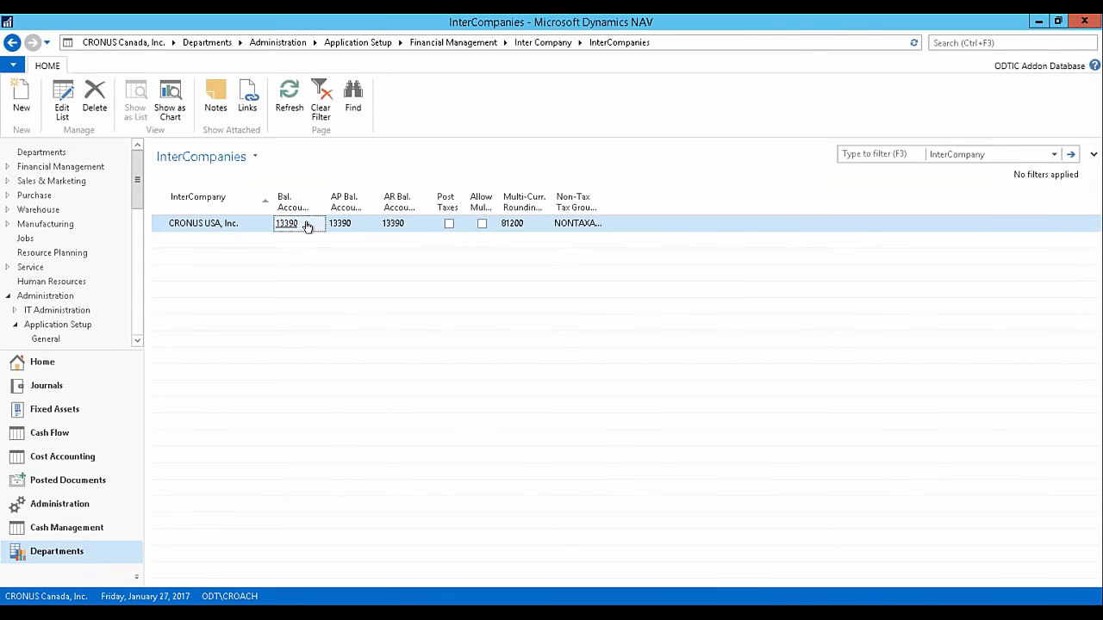
pyautogui.click(289, 225)
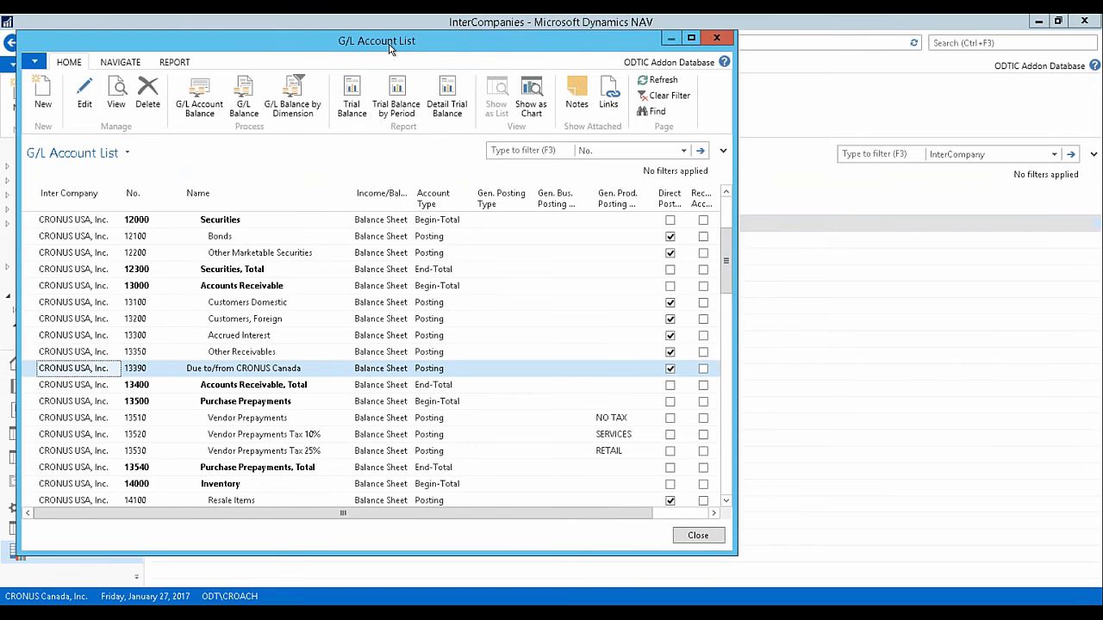
pyautogui.moveTo(392, 49); pyautogui.dragTo(763, 53)
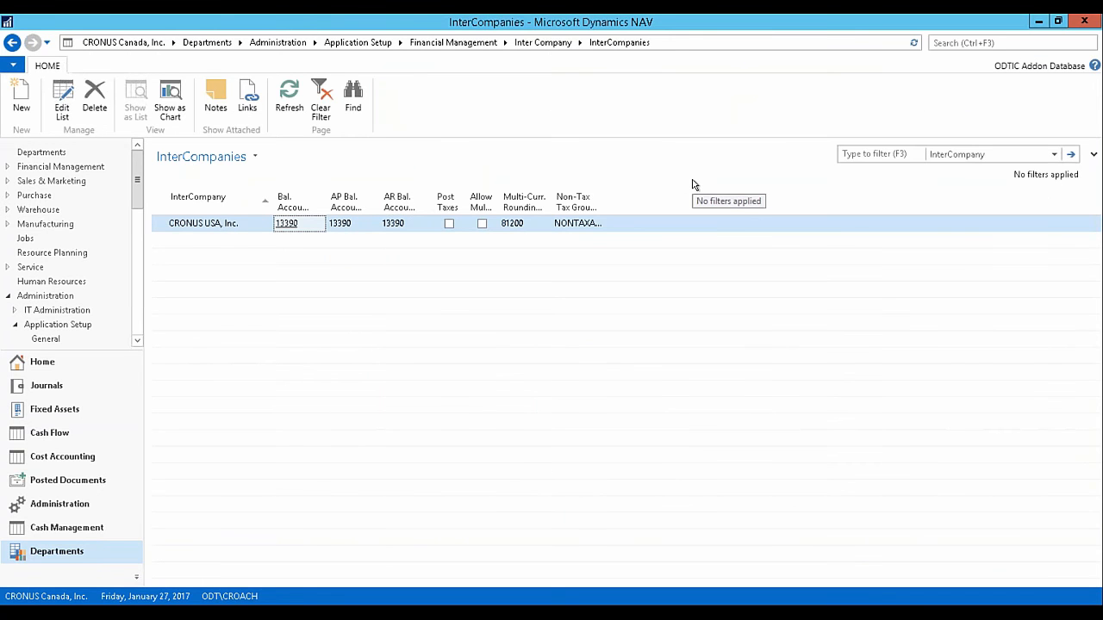
# Open the InterCompany Translations list and widen its InterCompany column.
pyautogui.click(1007, 43)
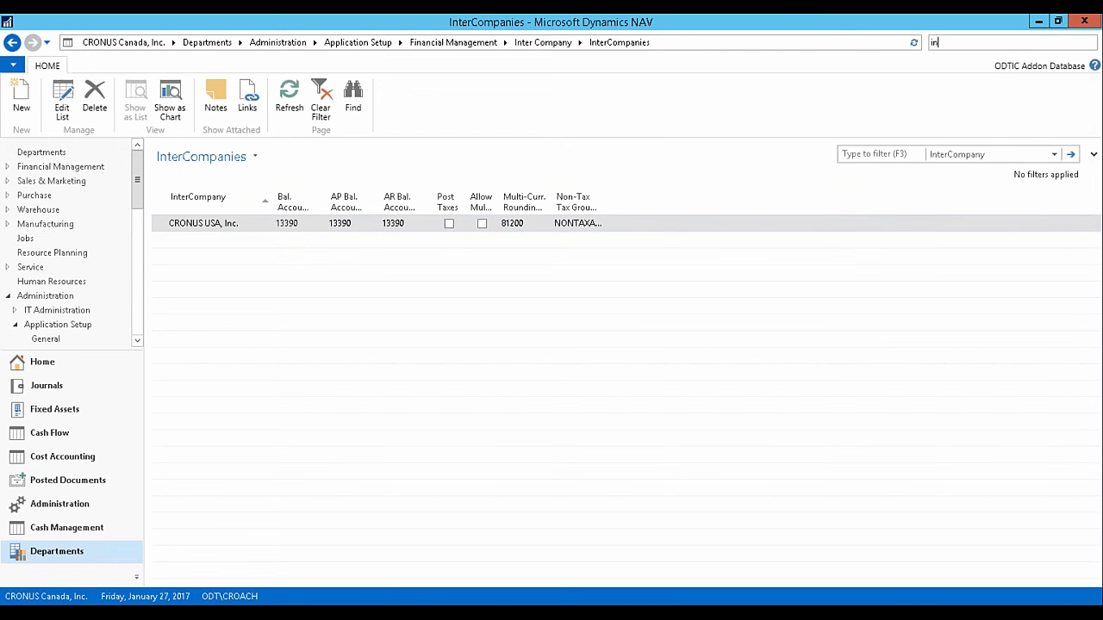
pyautogui.write('interc')
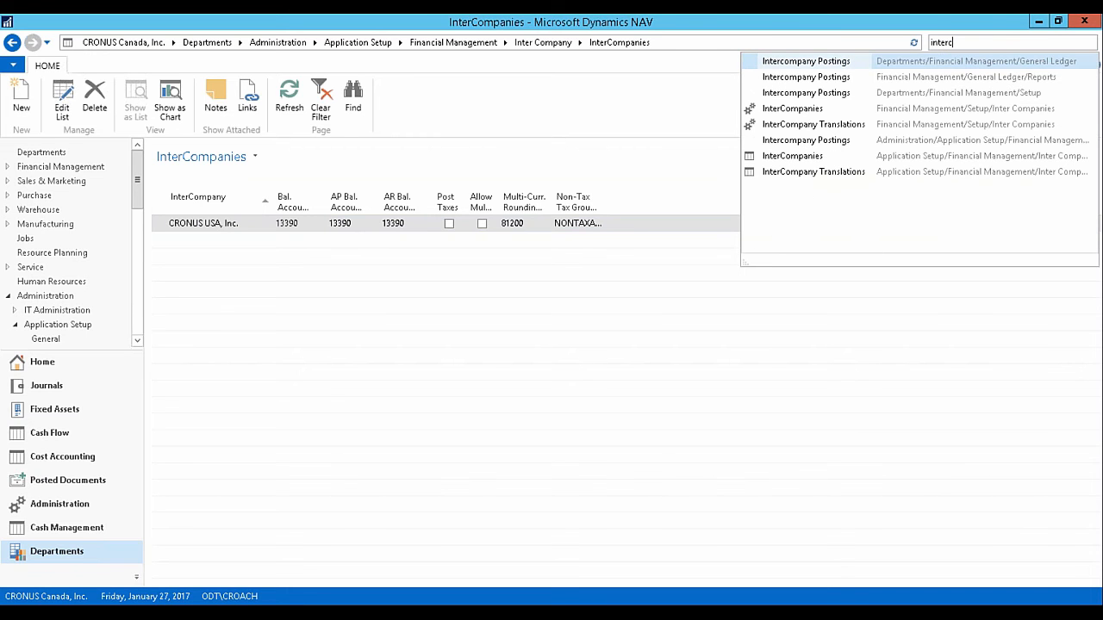
pyautogui.click(805, 174)
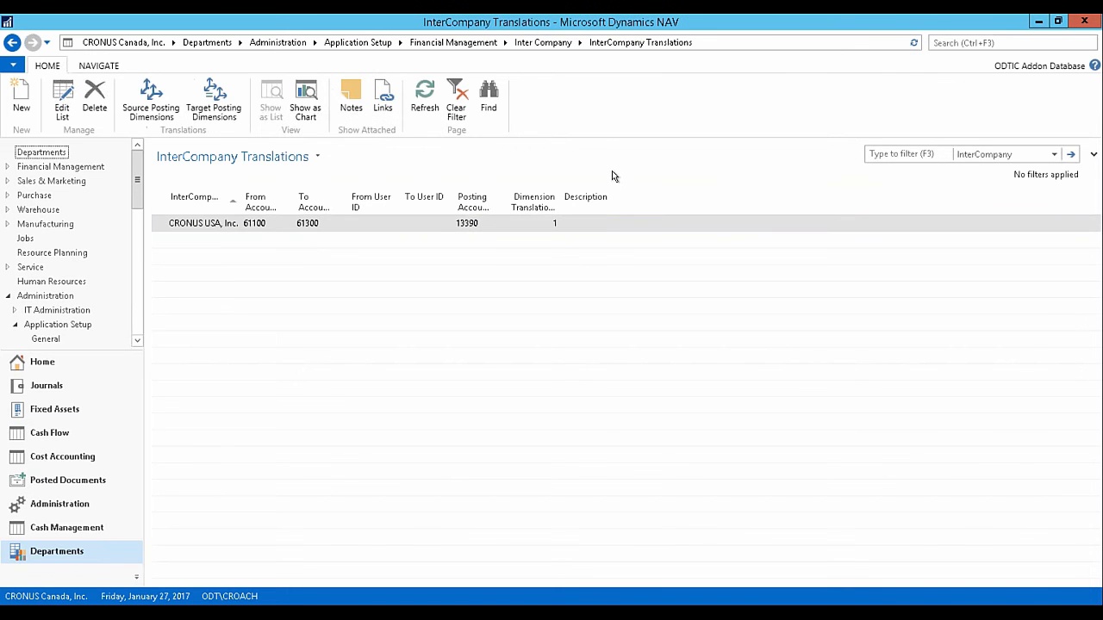
pyautogui.moveTo(242, 202); pyautogui.dragTo(285, 200)
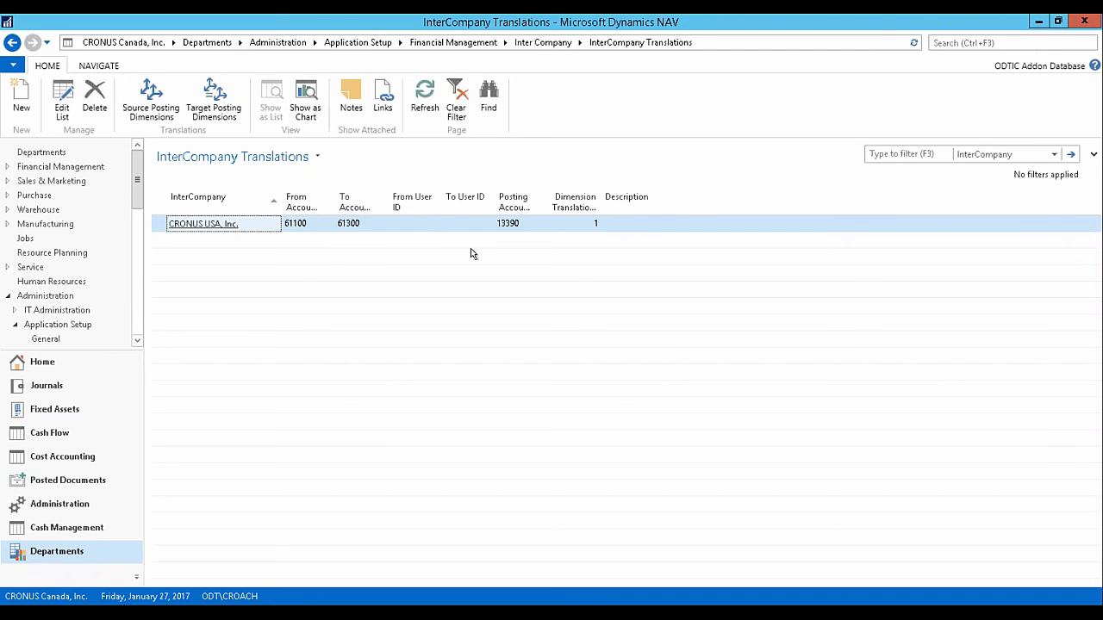
# Look up the posting account of the CRONUS USA, Inc. translation line and keep the existing selection.
pyautogui.click(531, 229)
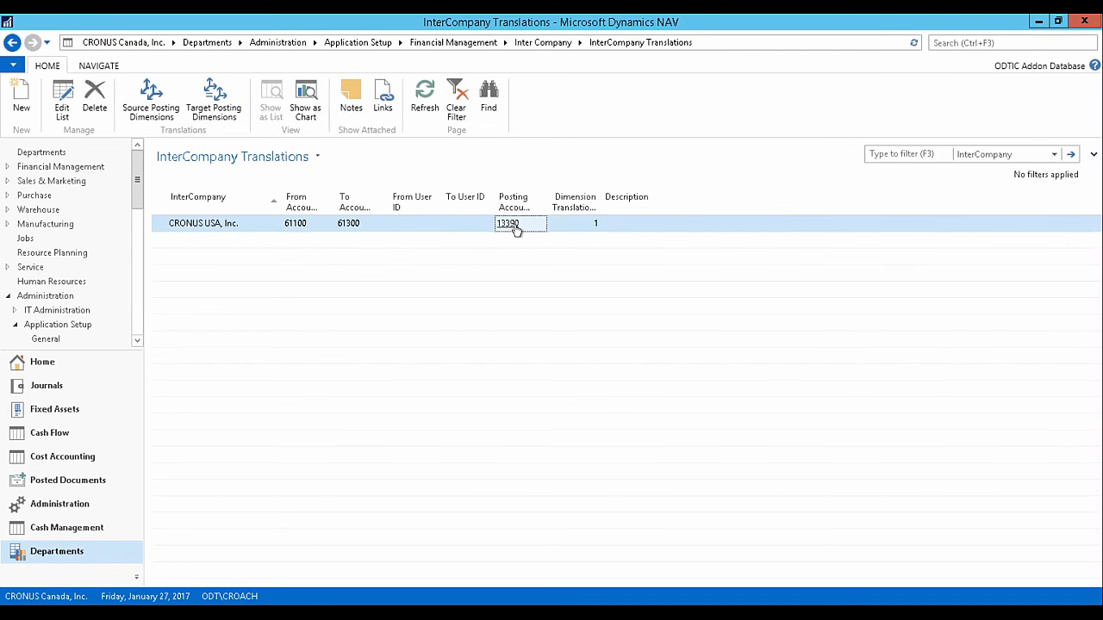
pyautogui.click(515, 228)
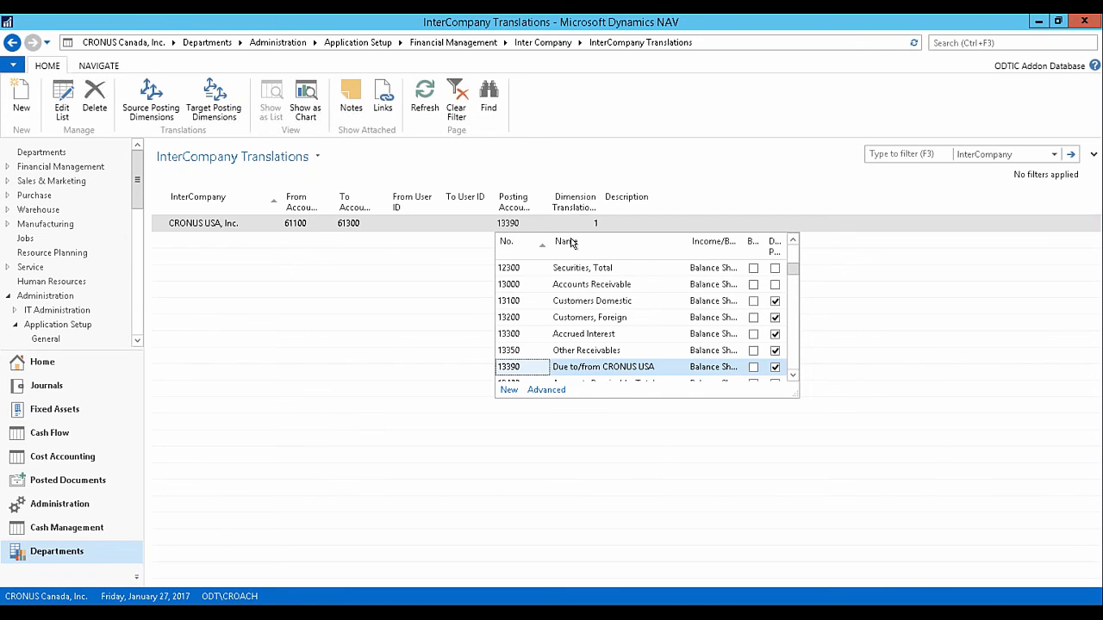
pyautogui.click(593, 168)
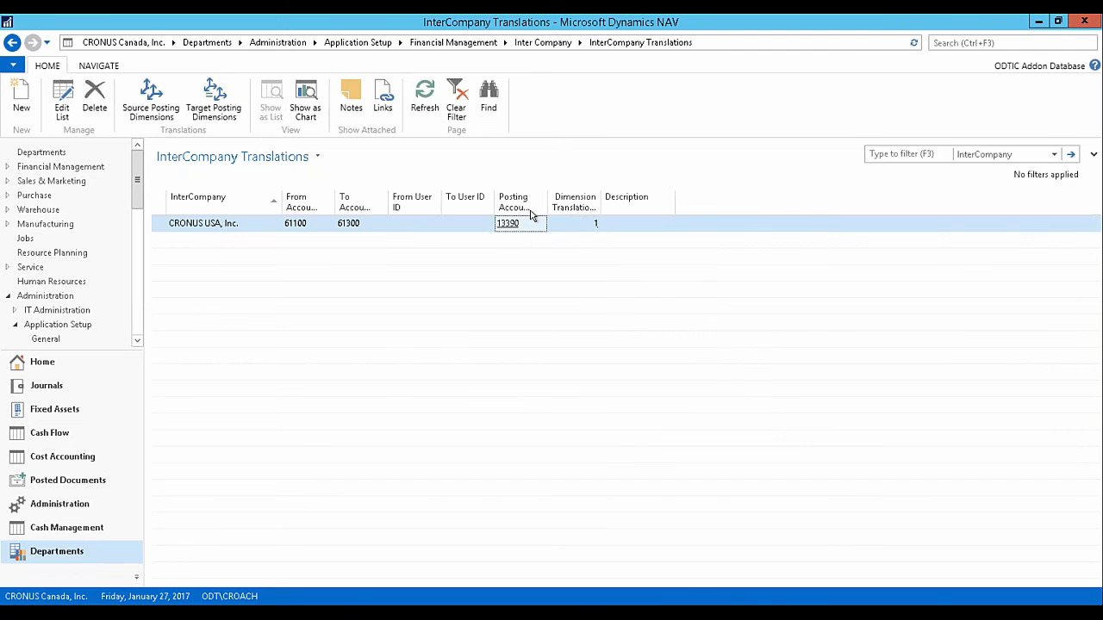
# Review the InterCompany Dim. Translations for the CRONUS USA, Inc. line and look up the PROJECT dimension's From Code values.
pyautogui.click(216, 99)
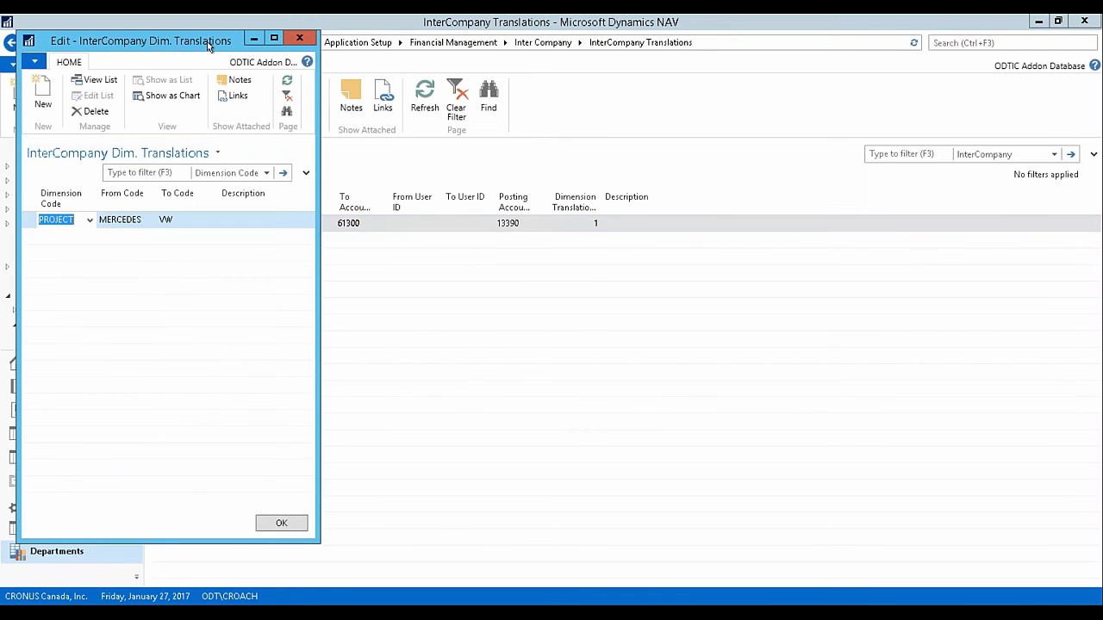
pyautogui.moveTo(207, 41); pyautogui.dragTo(777, 54)
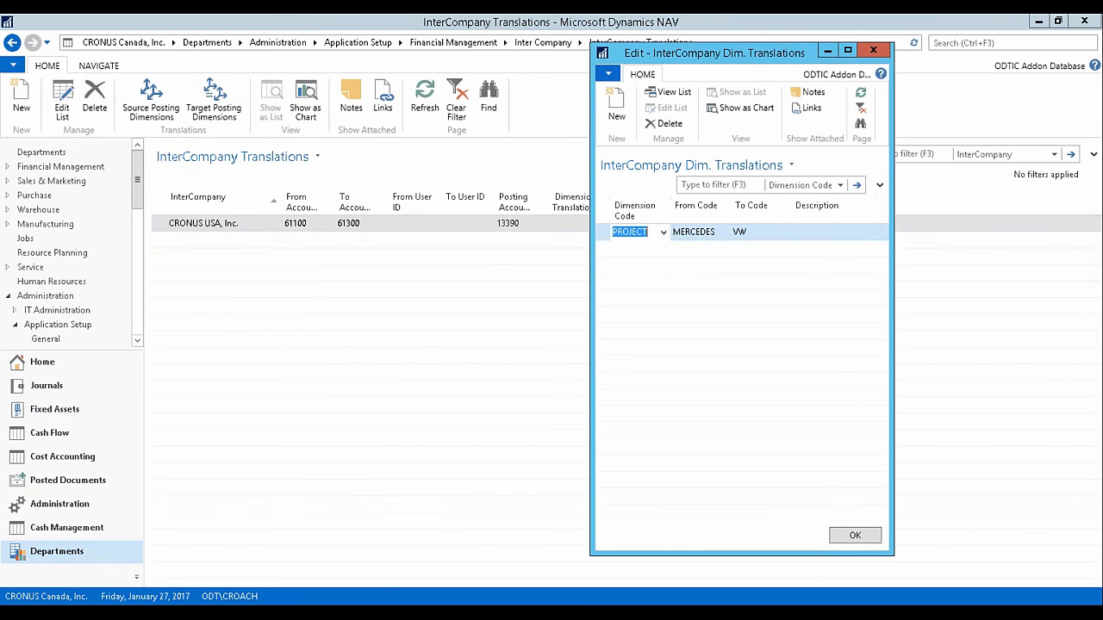
pyautogui.click(719, 237)
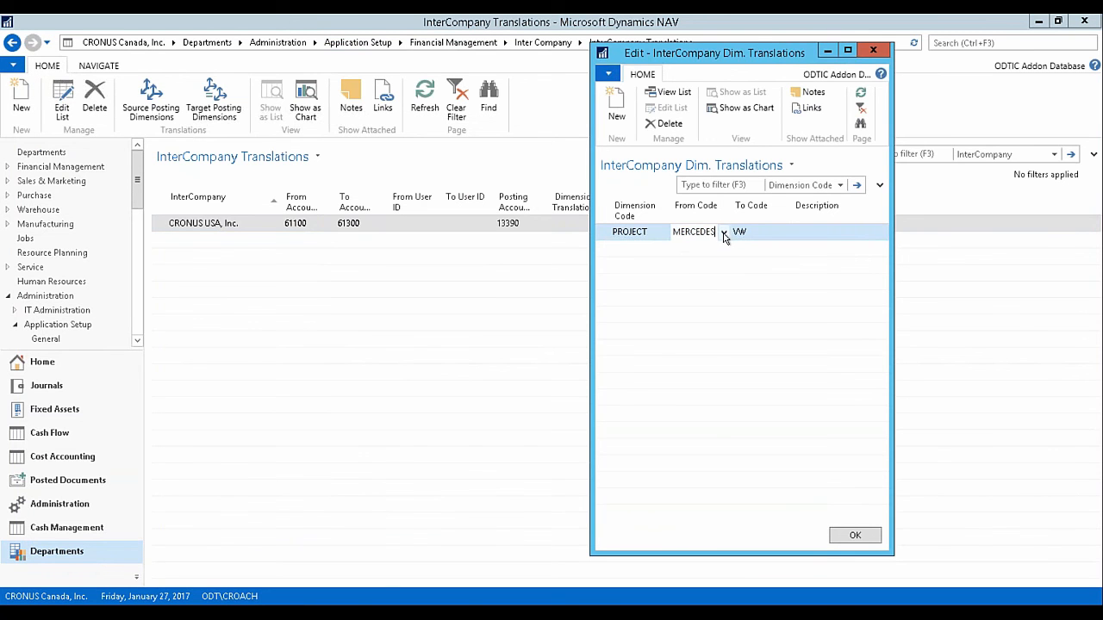
pyautogui.click(724, 232)
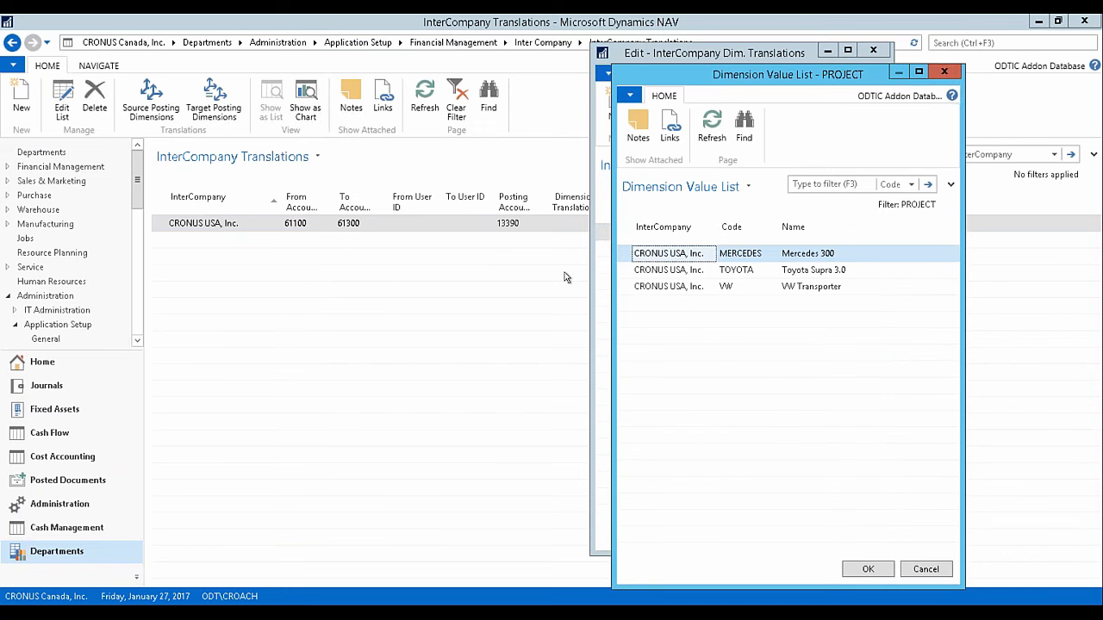
pyautogui.click(944, 74)
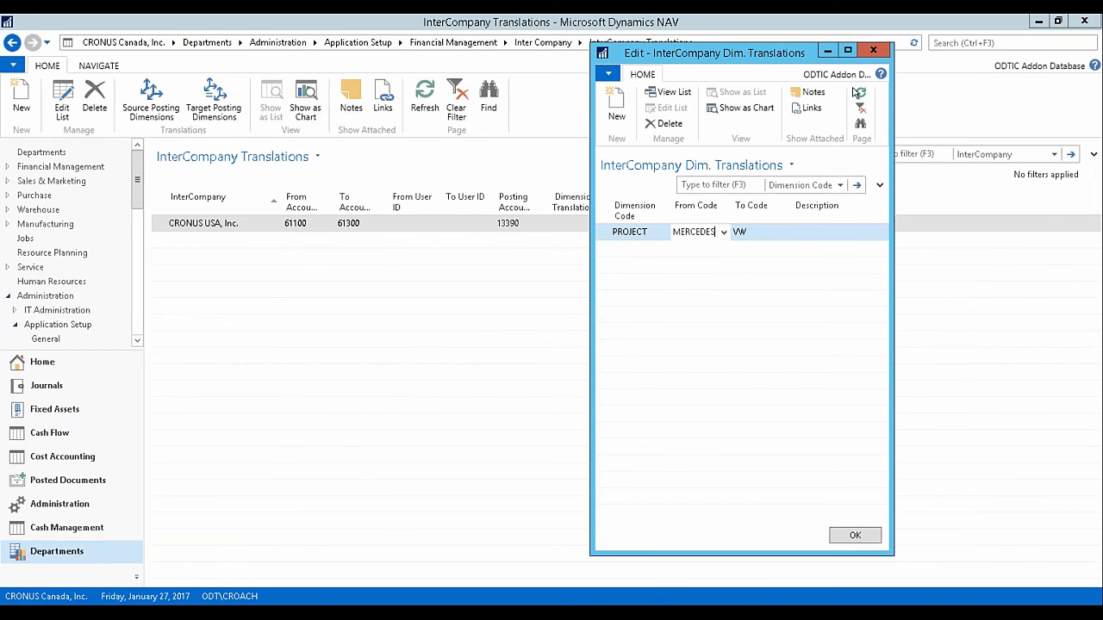
pyautogui.click(873, 50)
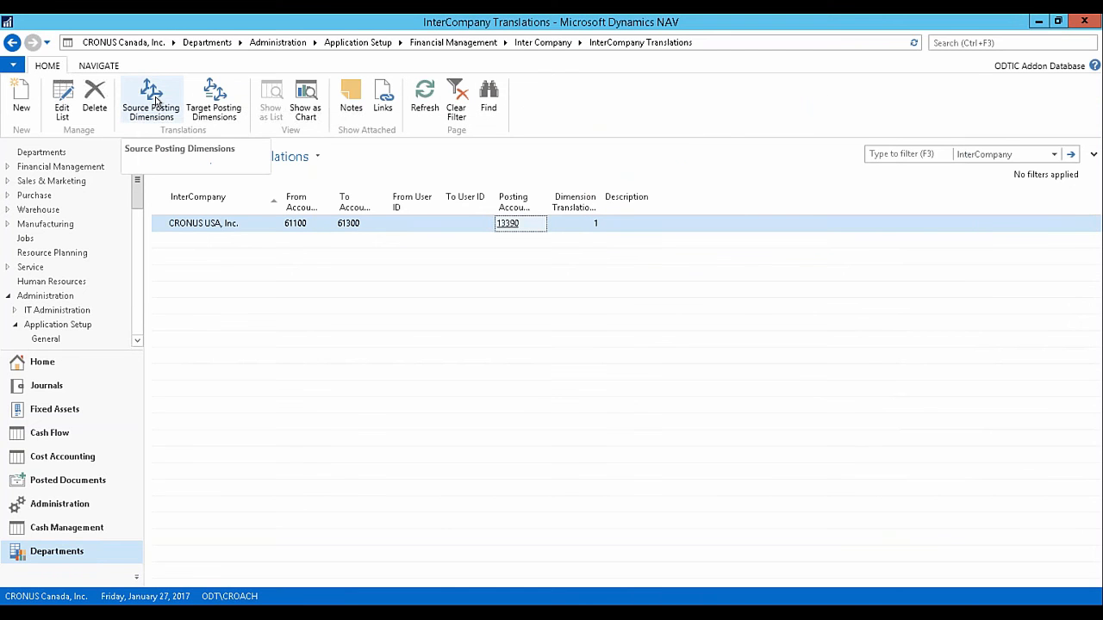
# Review the source posting dimensions of the CRONUS USA, Inc. translation line and look up the DEPARTMENT dimension's value codes.
pyautogui.click(155, 97)
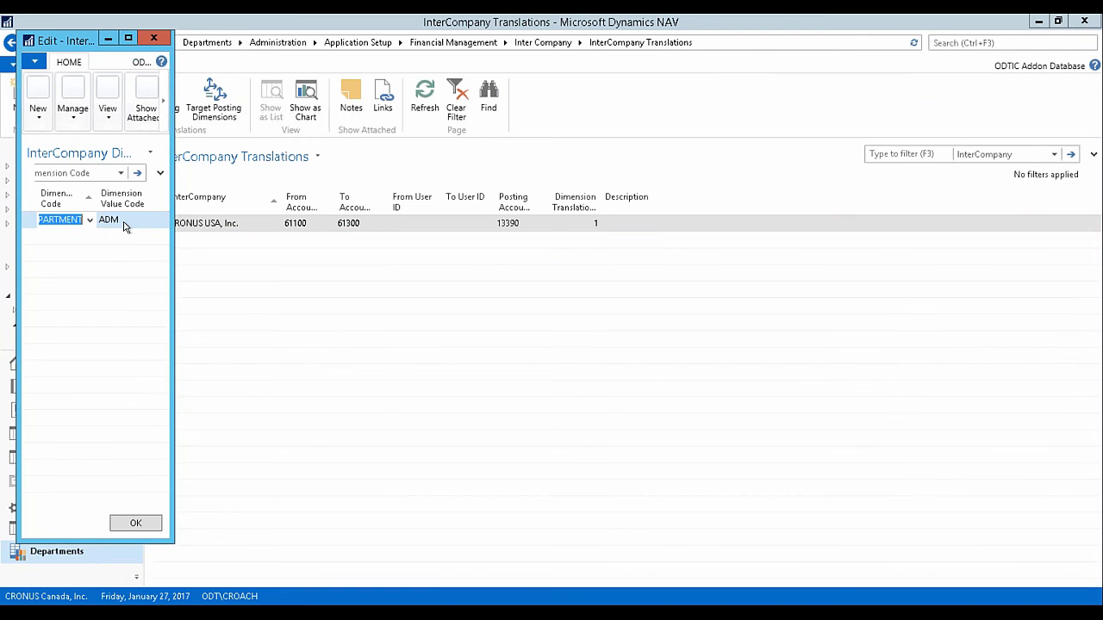
pyautogui.click(121, 221)
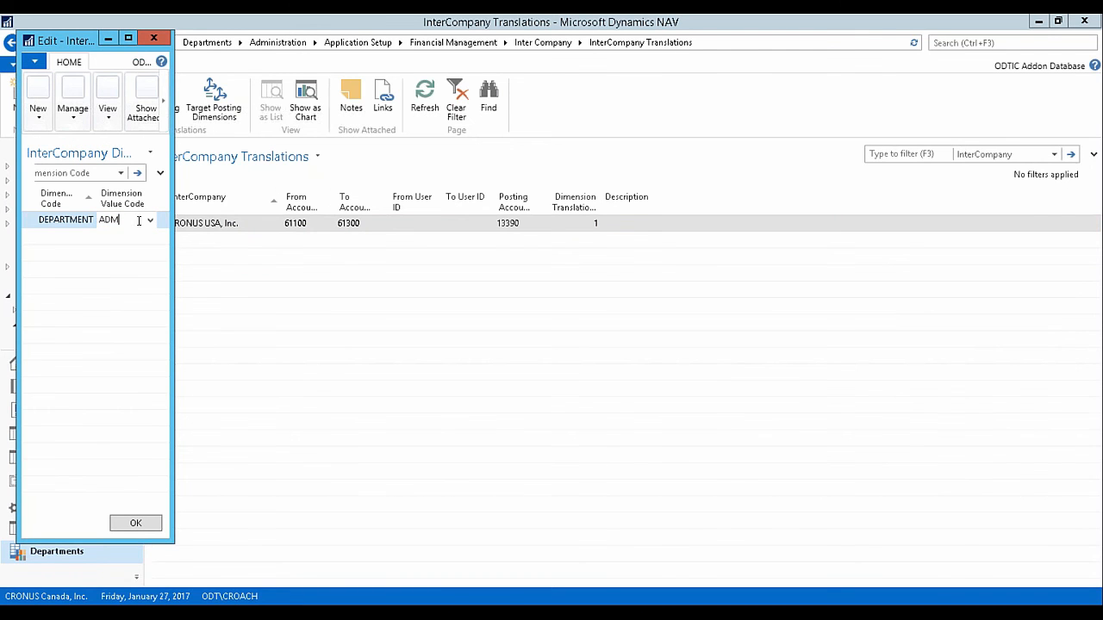
pyautogui.click(149, 220)
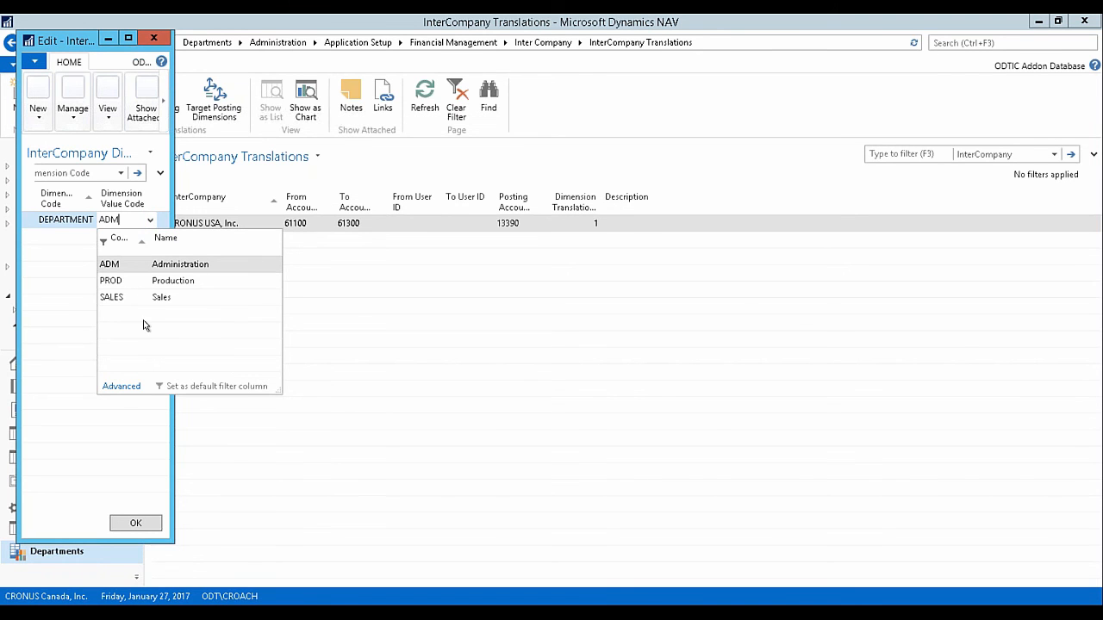
pyautogui.click(171, 143)
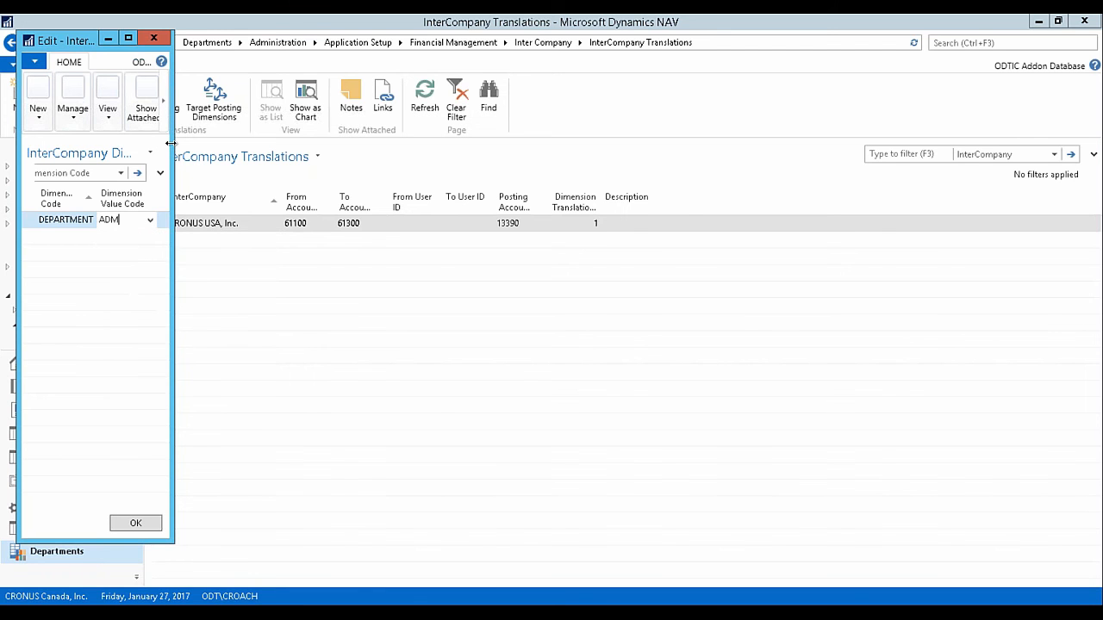
pyautogui.click(153, 39)
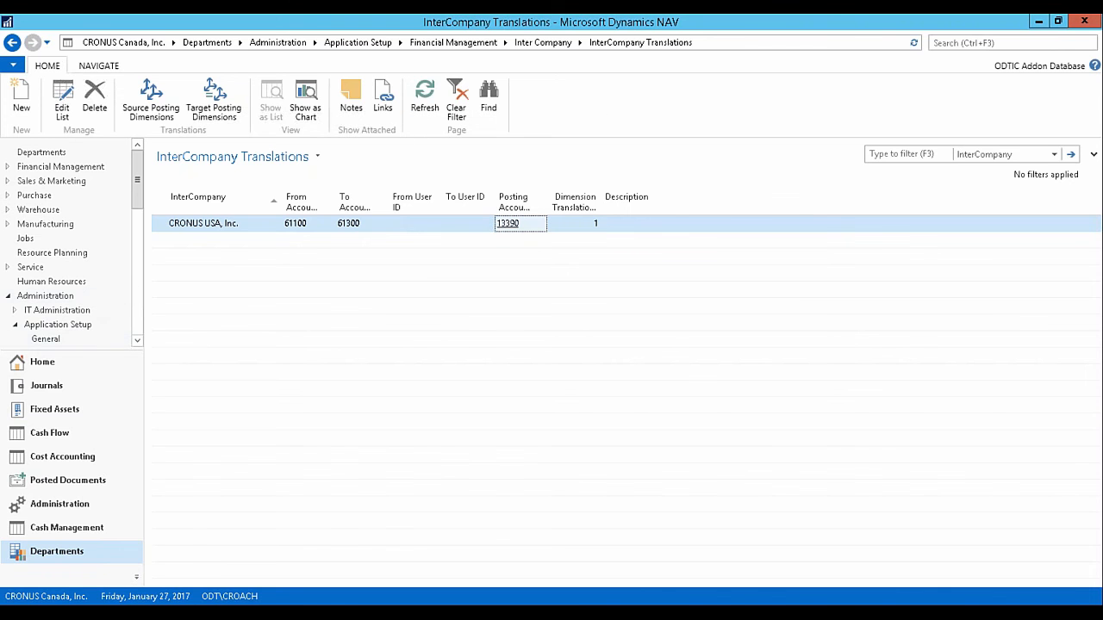
# Create a new purchase invoice from the Purchase Invoices list with London Postmaster as the buy-from vendor.
pyautogui.click(66, 372)
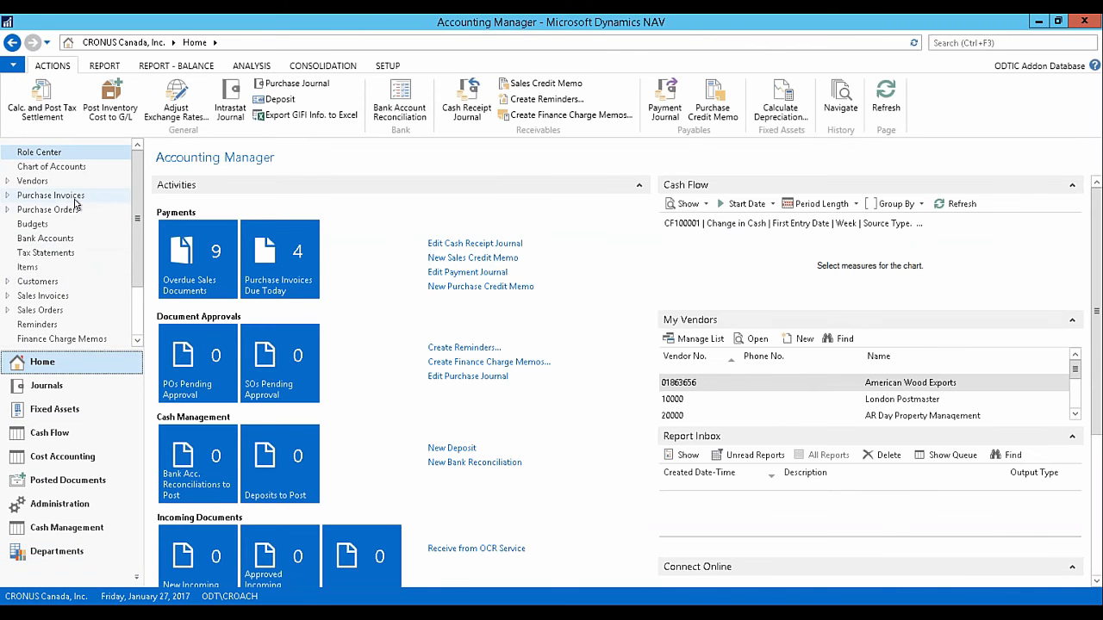
pyautogui.click(74, 200)
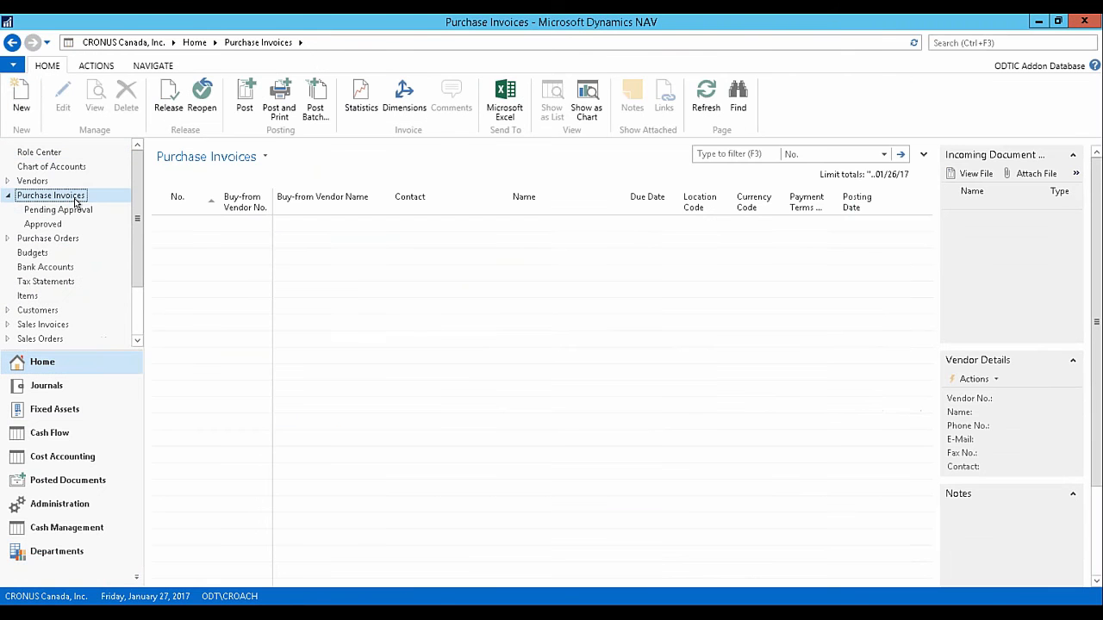
pyautogui.click(22, 99)
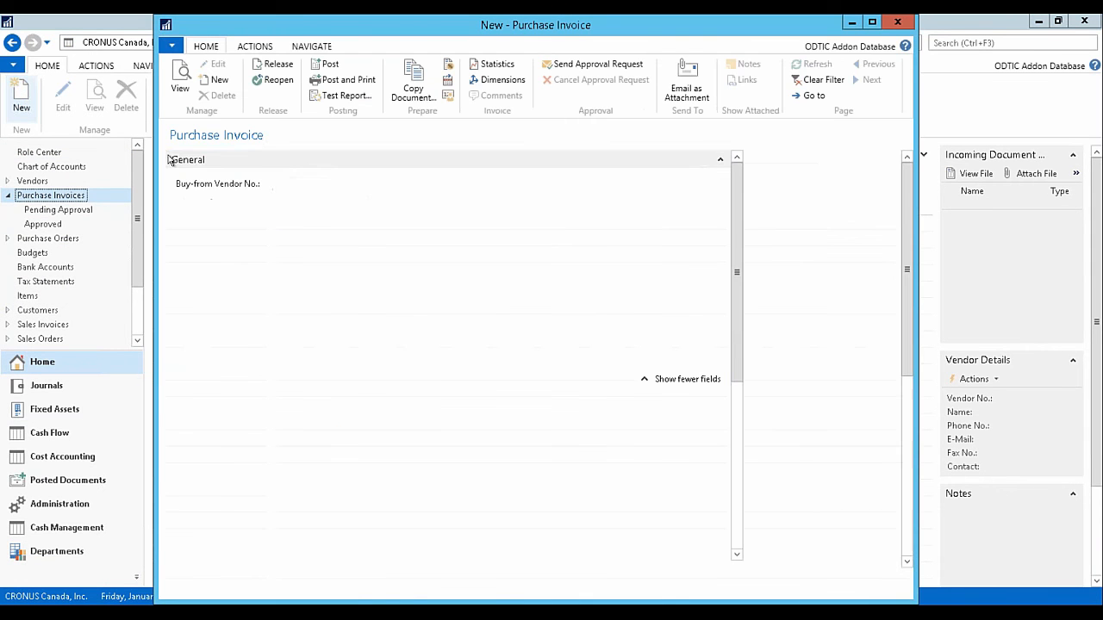
pyautogui.click(432, 184)
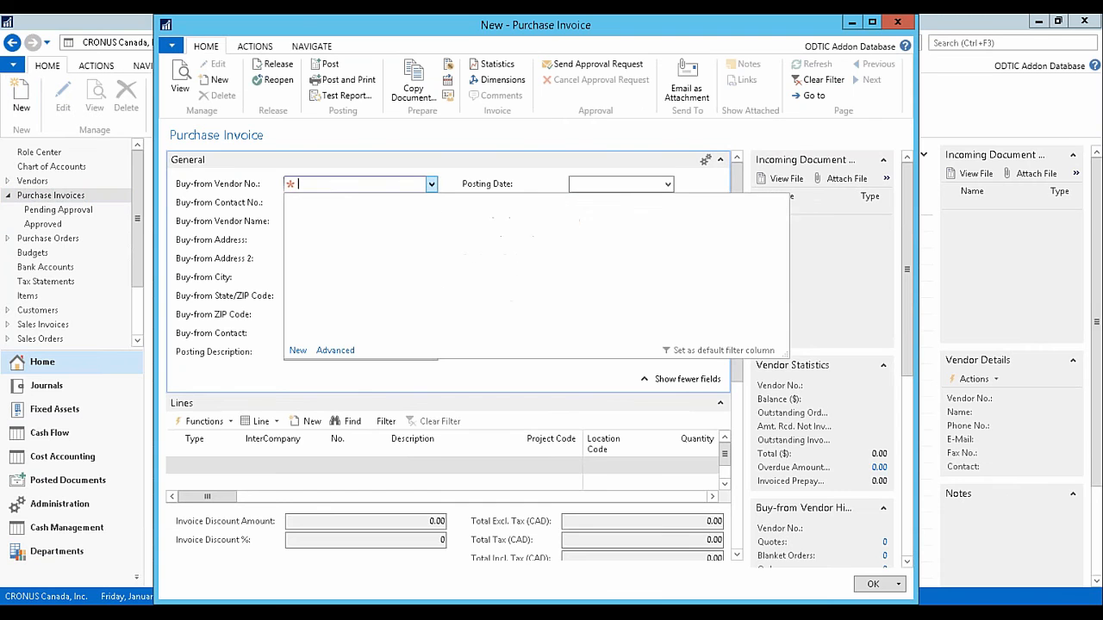
pyautogui.click(302, 330)
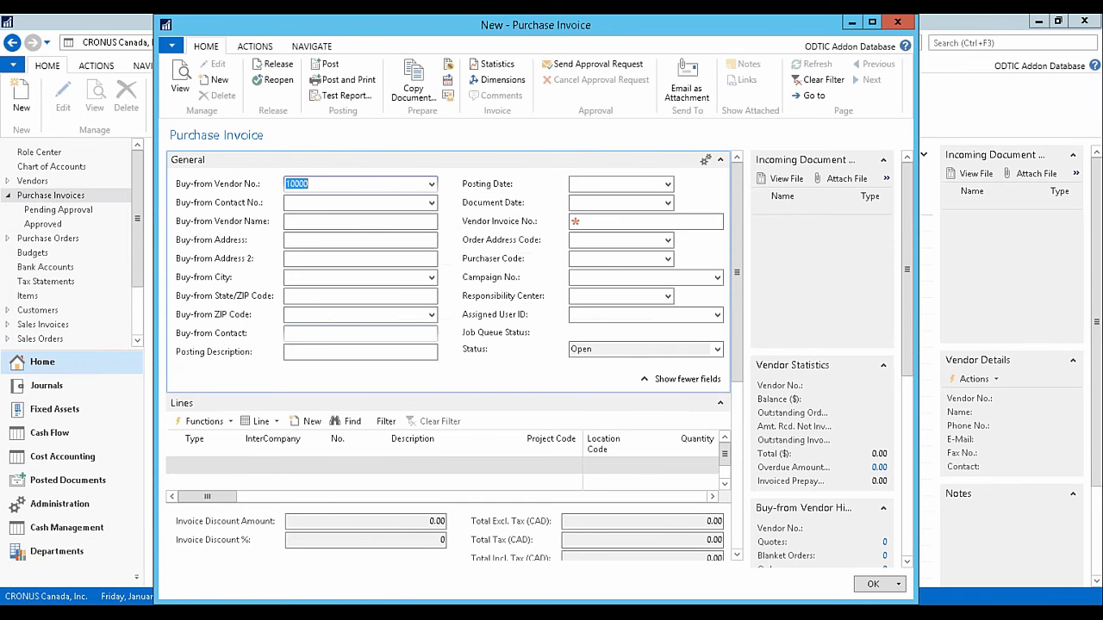
pyautogui.press('Tab')
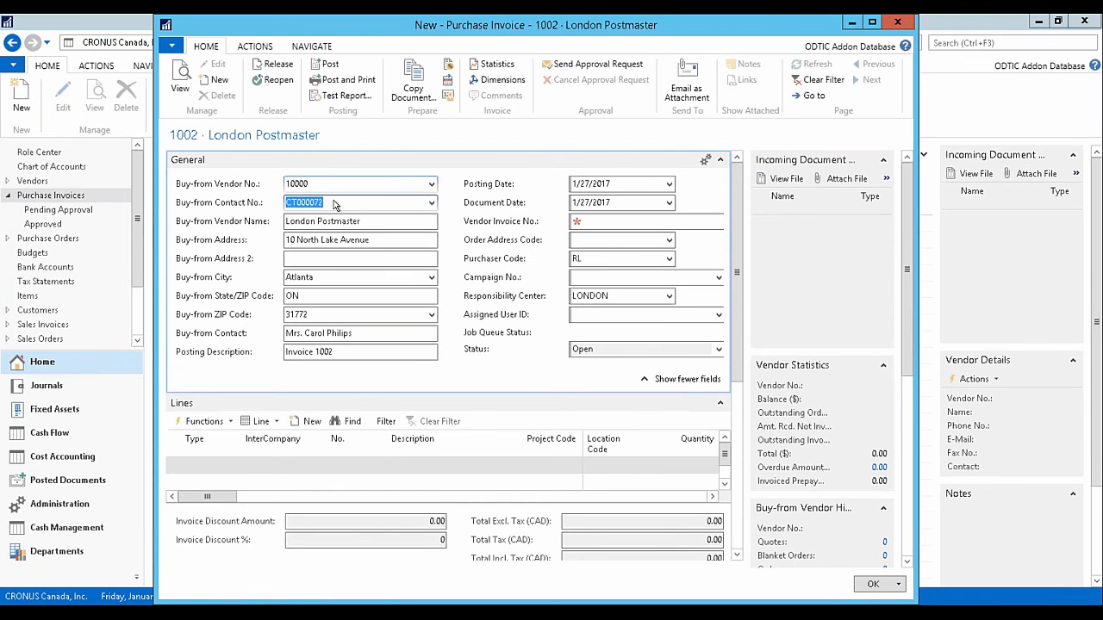
pyautogui.click(586, 221)
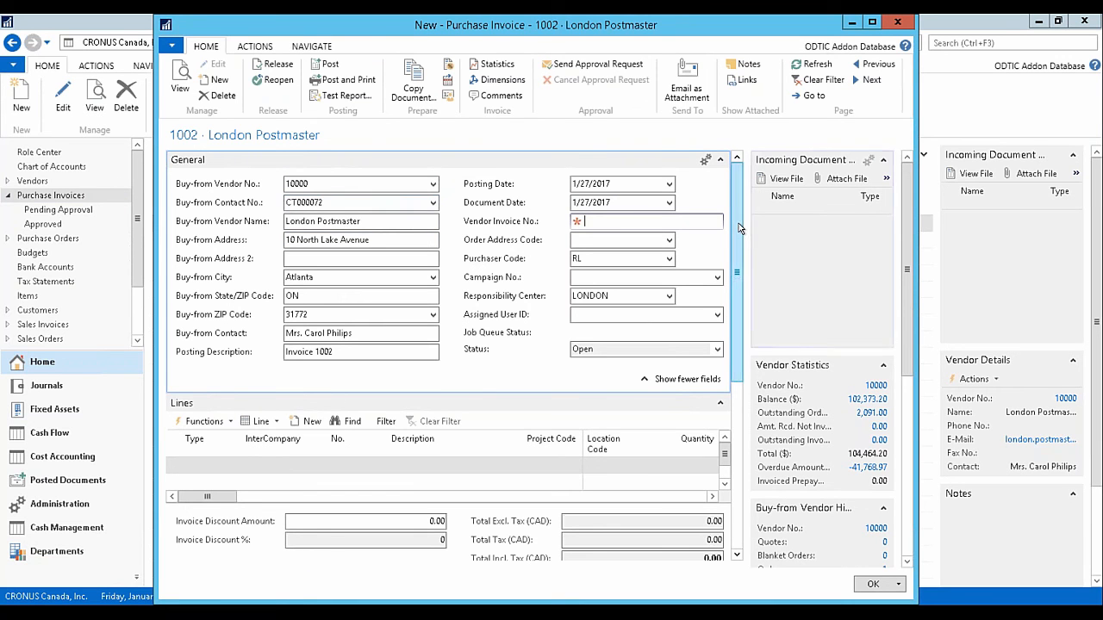
pyautogui.scroll(-1, 739, 227)
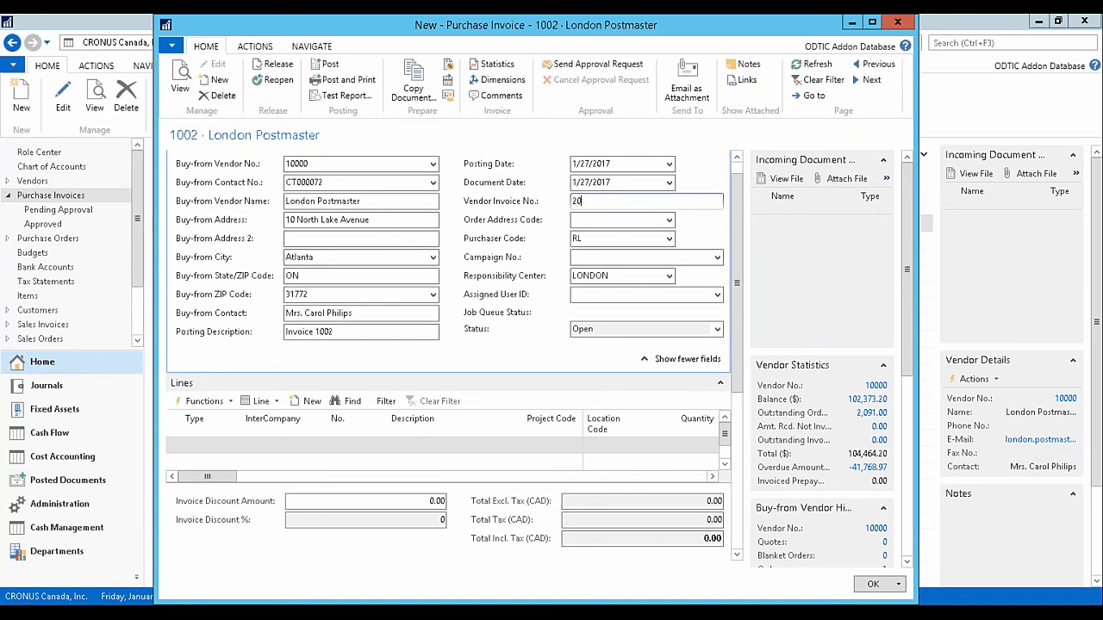
pyautogui.write('1606221045')
pyautogui.press('Tab')
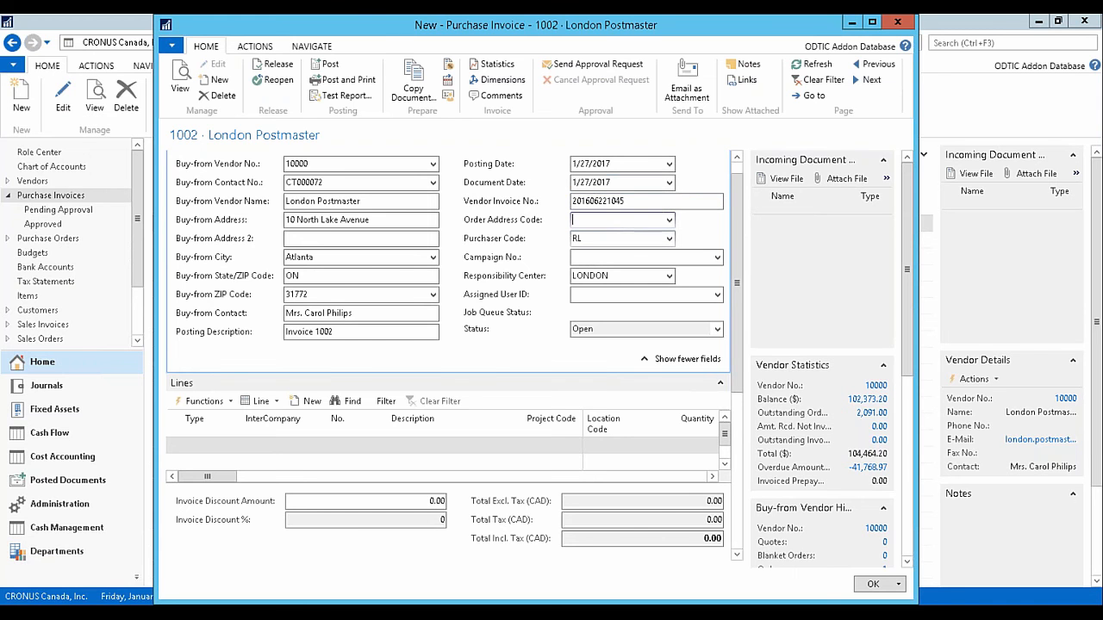
# Start the first invoice line with type G/L Account and CRONUS USA, Inc. as its InterCompany.
pyautogui.moveTo(739, 356); pyautogui.dragTo(742, 382)
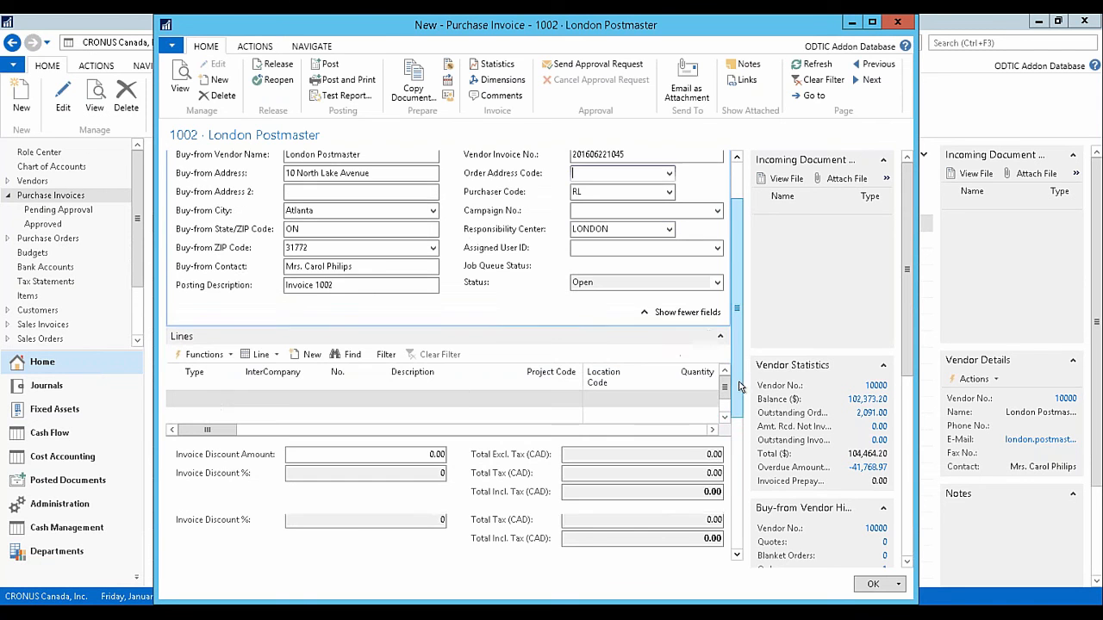
pyautogui.click(209, 402)
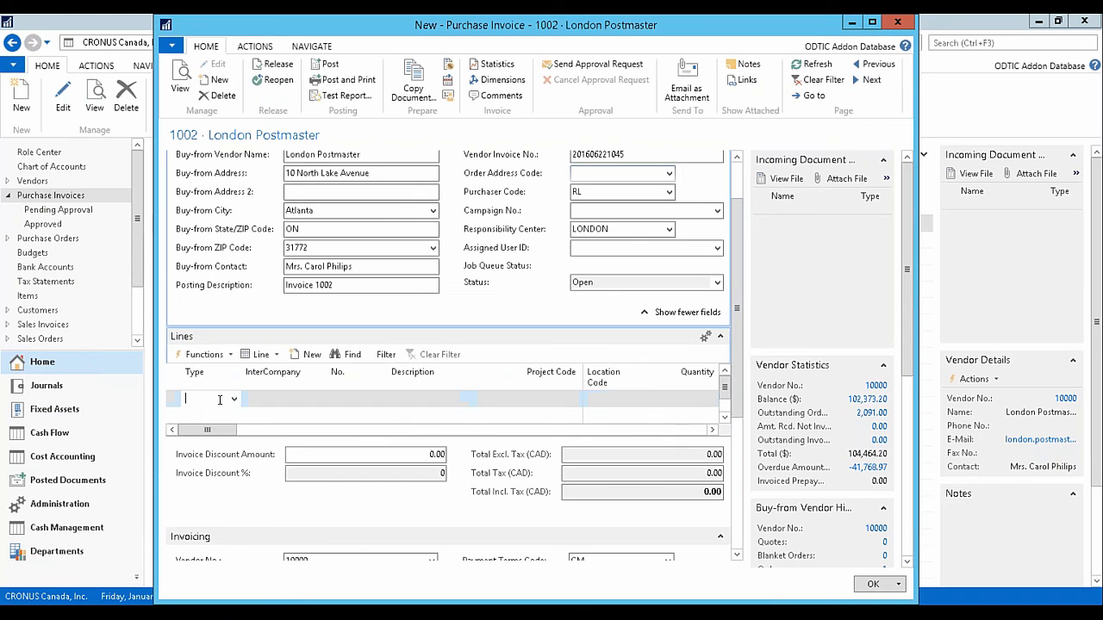
pyautogui.click(233, 399)
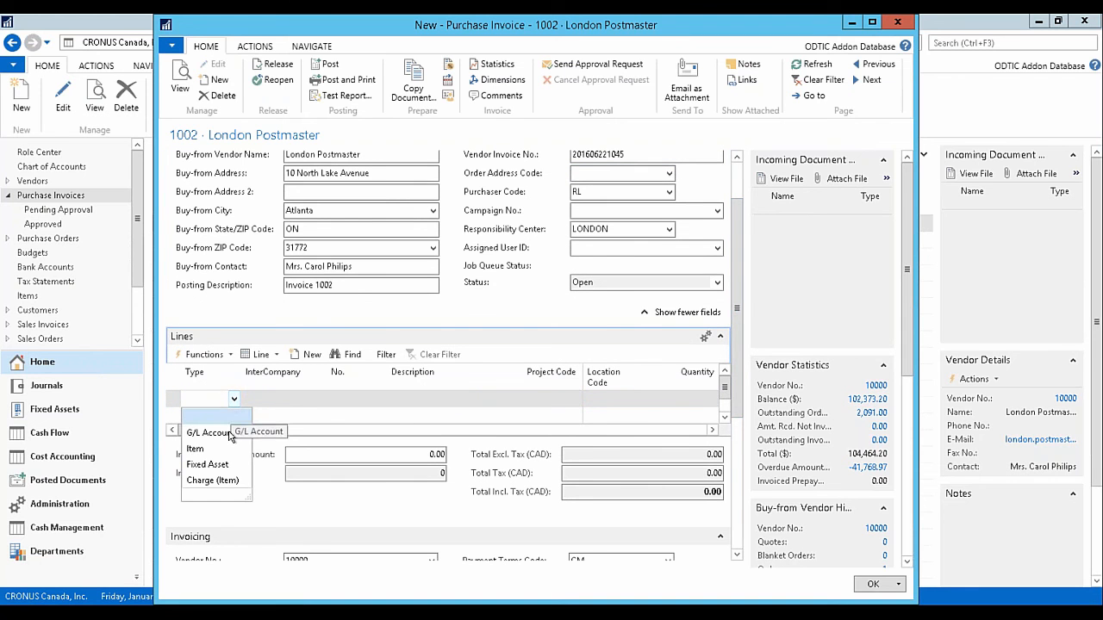
pyautogui.click(230, 435)
pyautogui.click(283, 400)
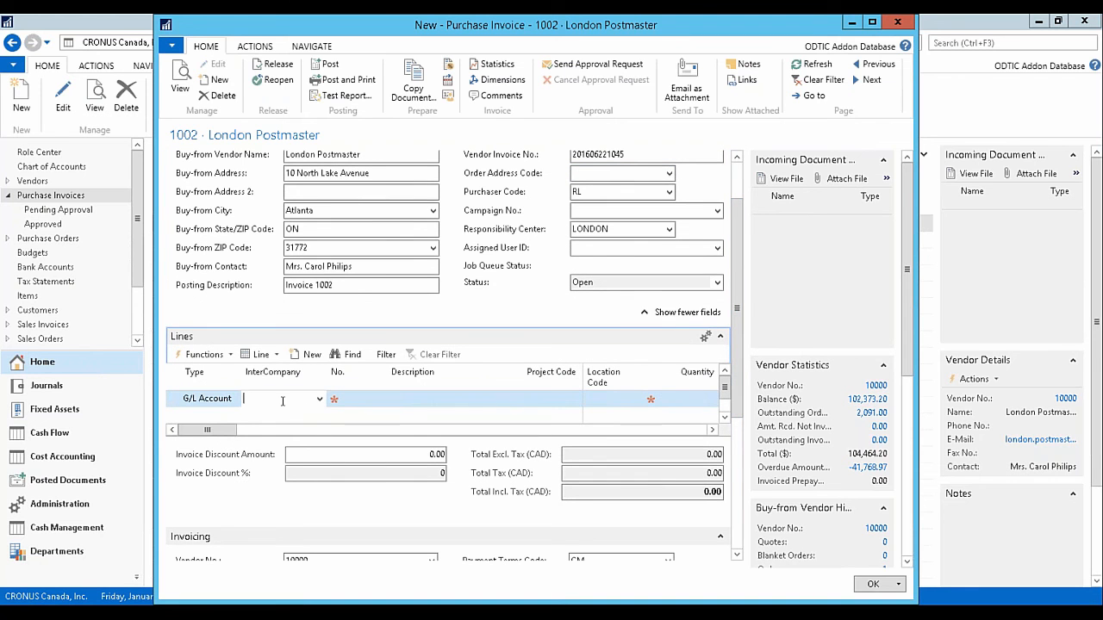
pyautogui.click(319, 399)
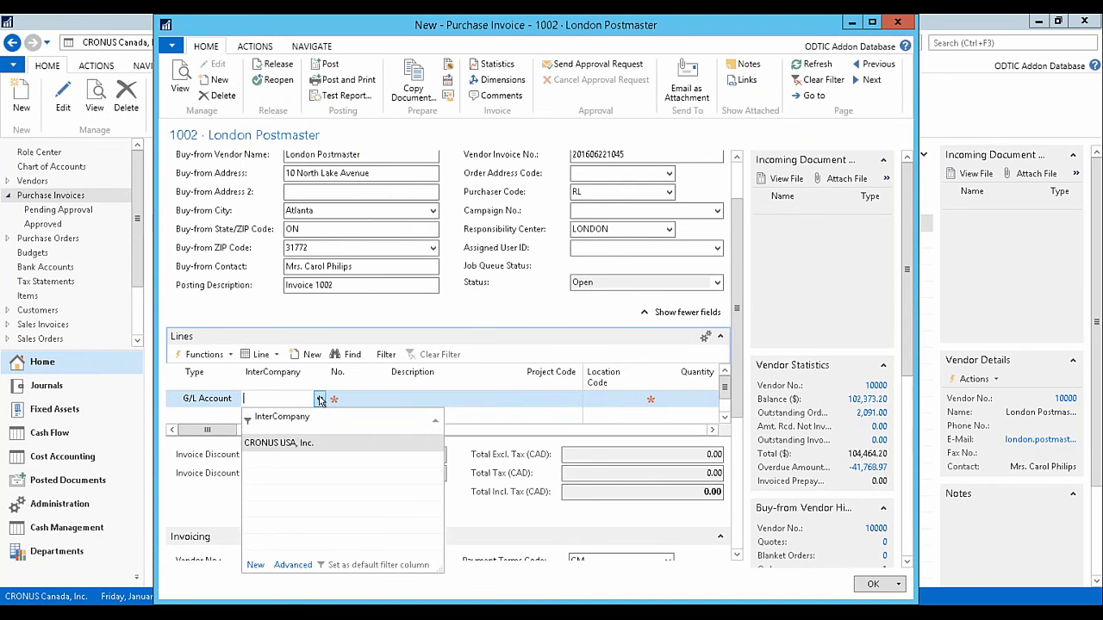
pyautogui.click(306, 444)
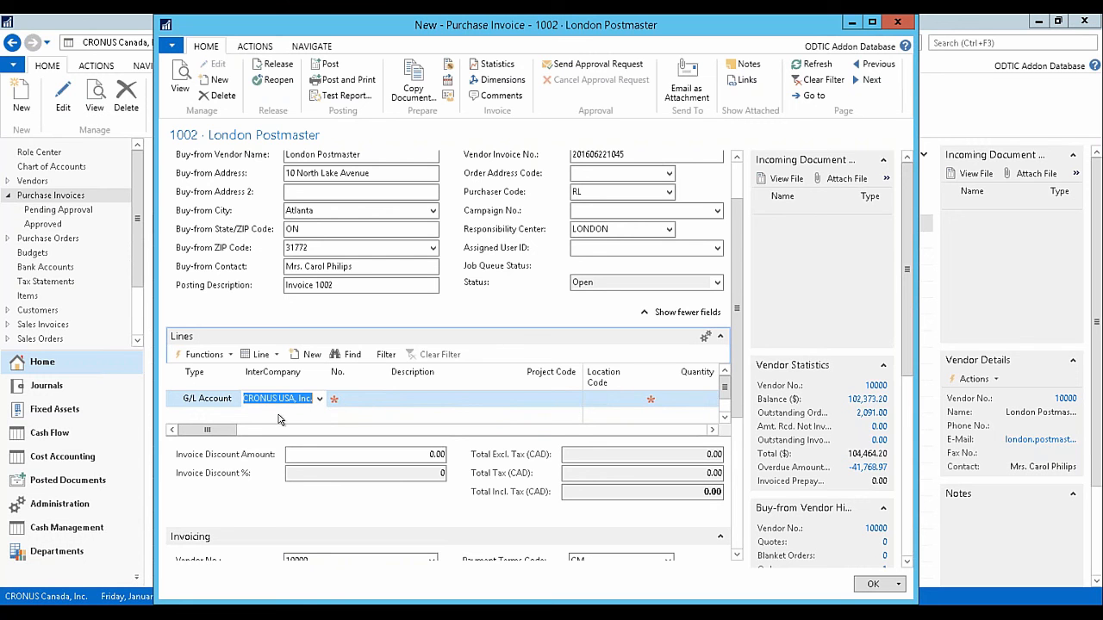
# Filter the G/L Account List by 611 and assign account 61100, Advertising, to the invoice line.
pyautogui.click(356, 403)
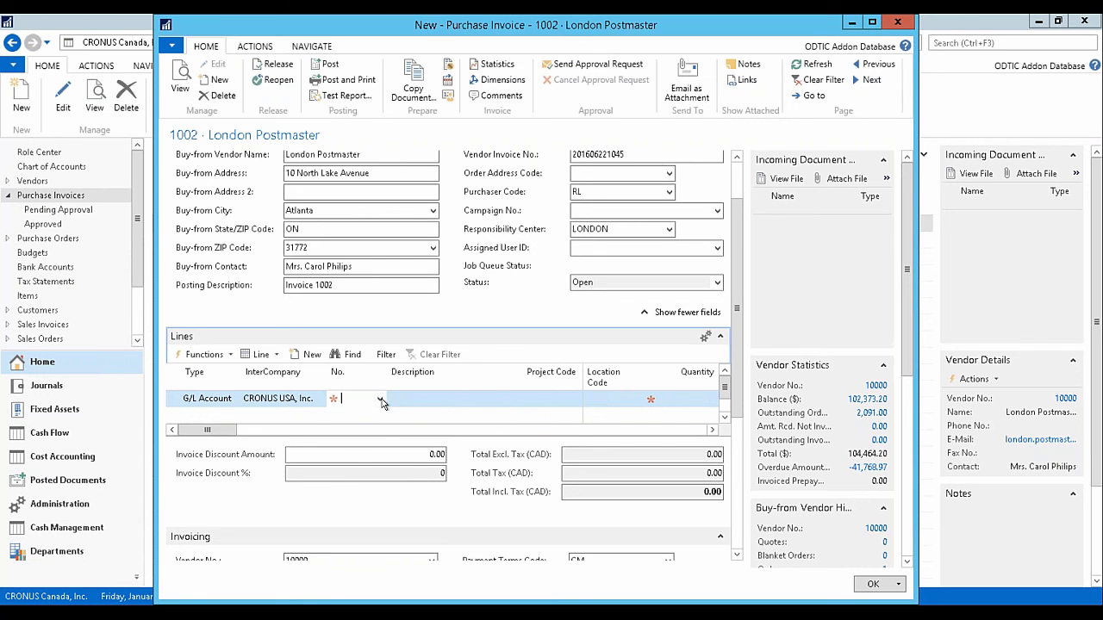
pyautogui.click(380, 400)
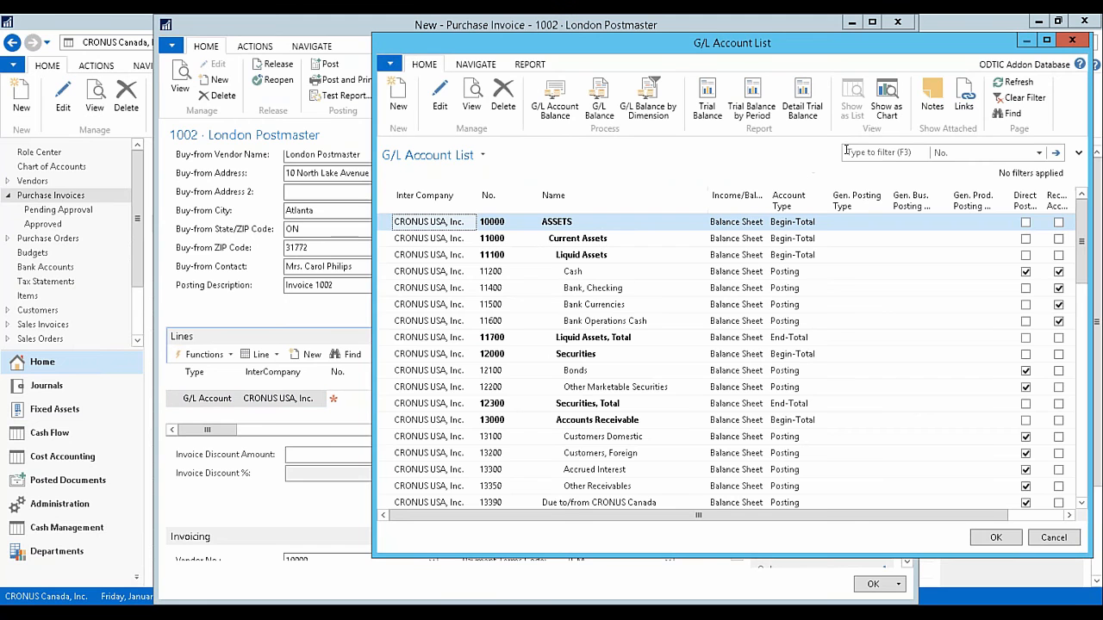
pyautogui.click(870, 152)
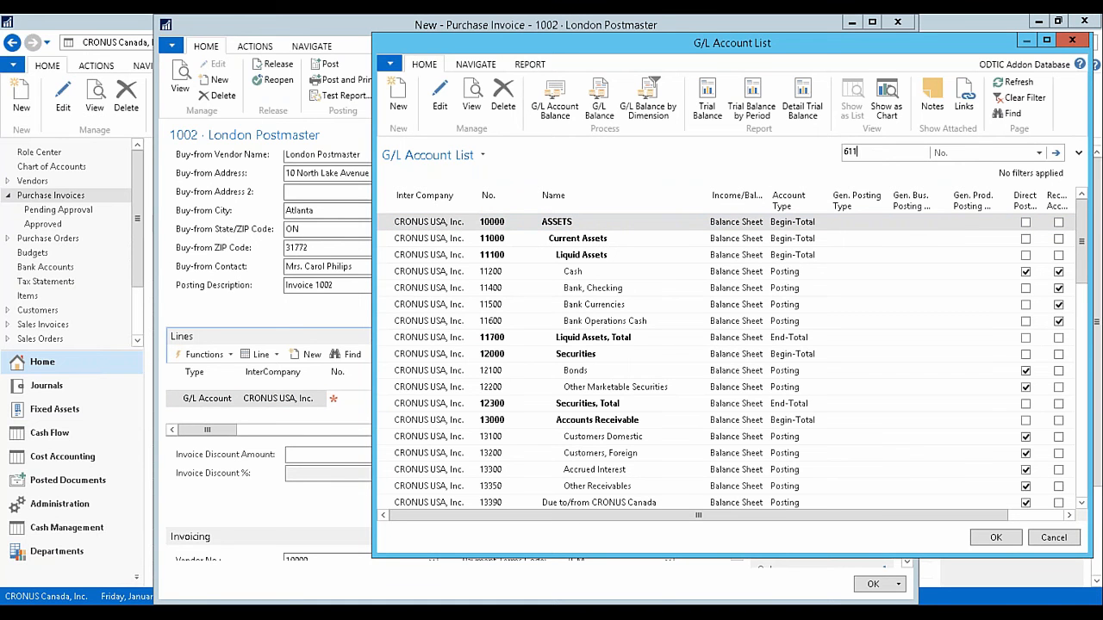
pyautogui.write('611')
pyautogui.press('Return')
pyautogui.click(607, 224)
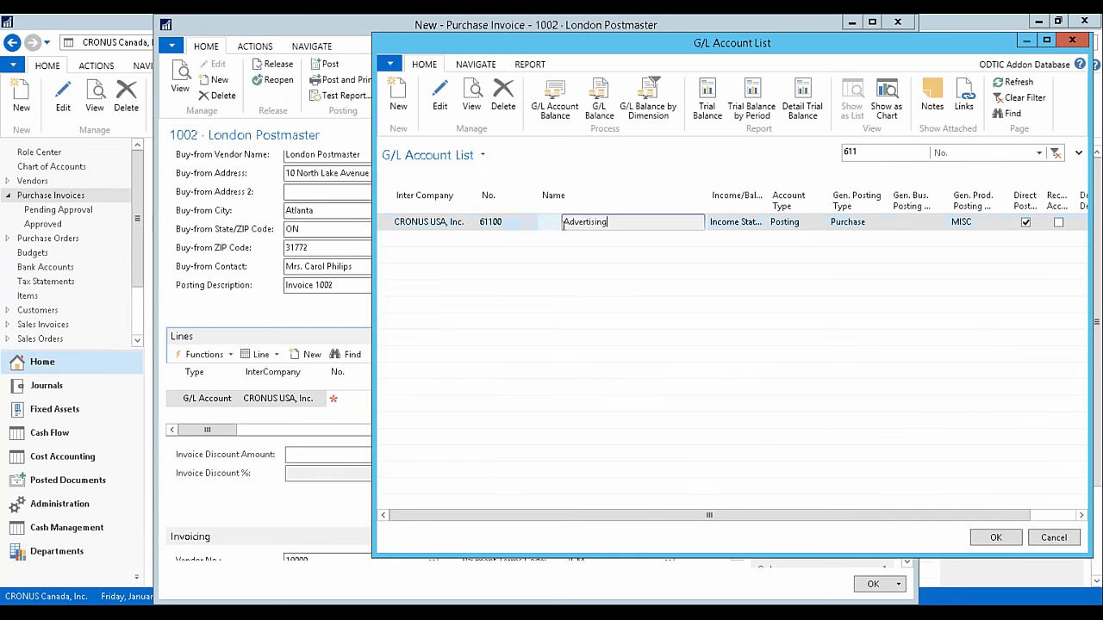
pyautogui.click(995, 537)
# Extend the line's description to "Advertising-billboard ad" and set its quantity to 1.
pyautogui.click(480, 398)
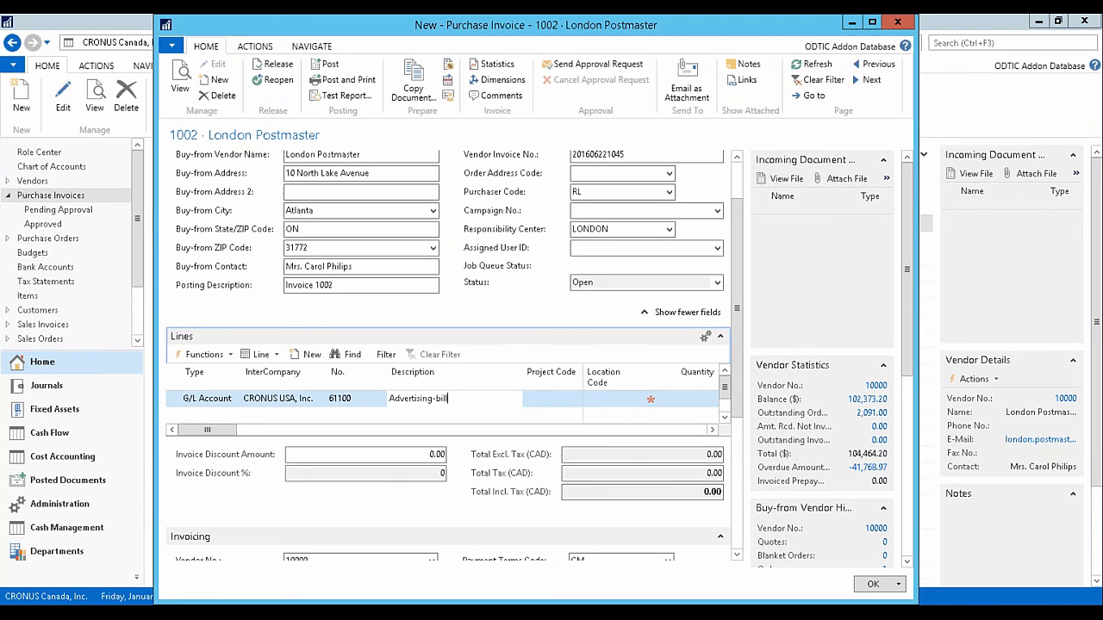
pyautogui.write('-billboard ad')
pyautogui.press('Tab')
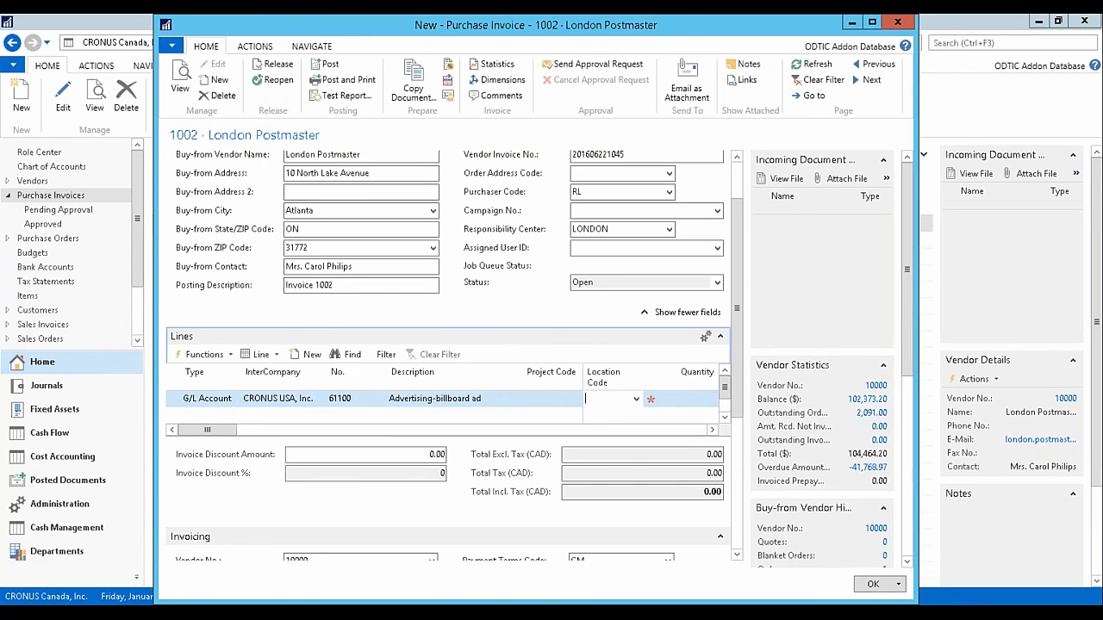
pyautogui.press('Tab')
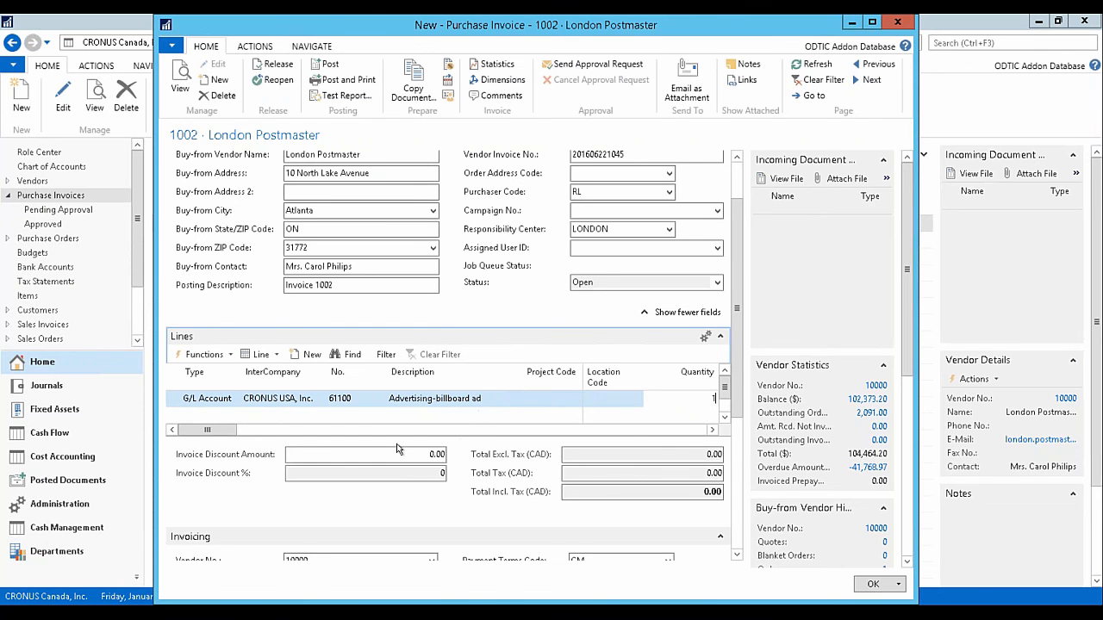
pyautogui.moveTo(212, 435); pyautogui.dragTo(215, 436)
# Assign the VW Transporter value (VW) from the PROJECT dimension as the line's Project Code.
pyautogui.click(551, 401)
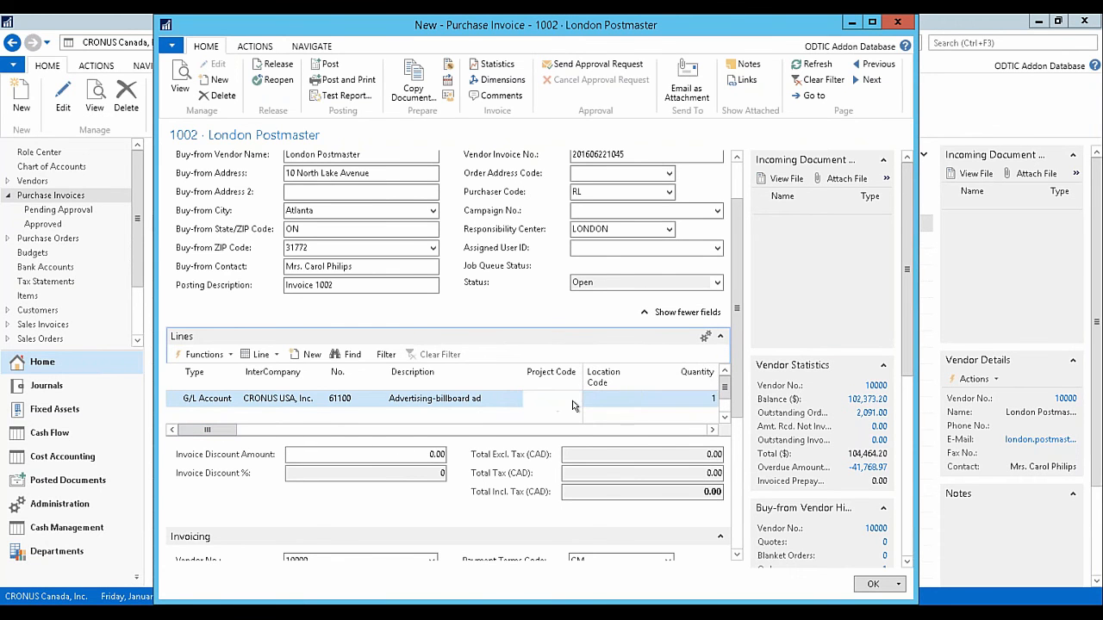
pyautogui.click(575, 402)
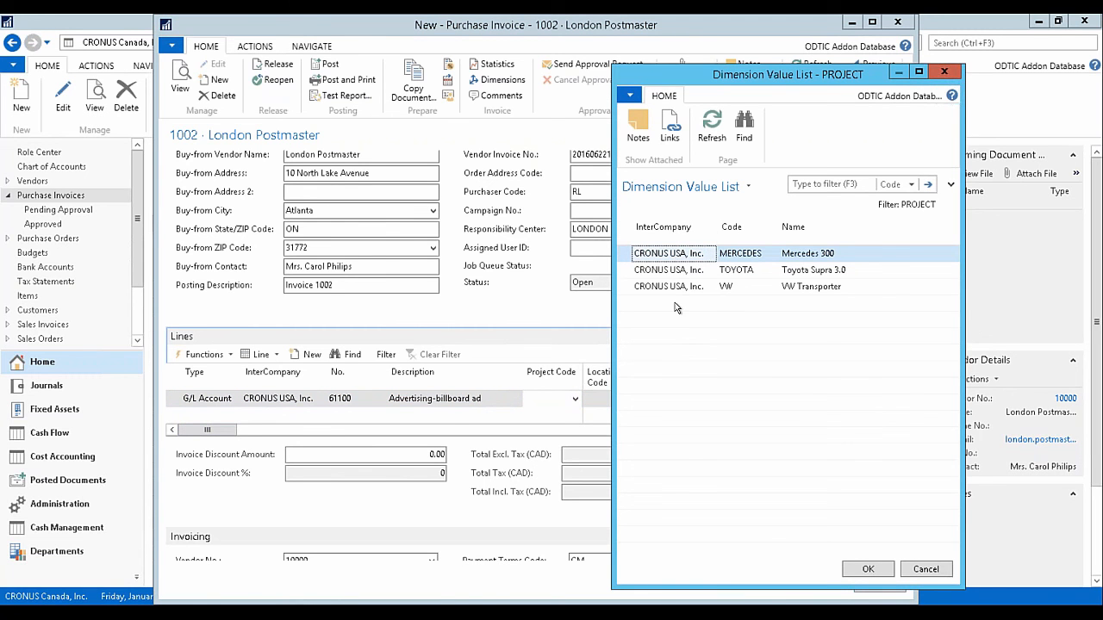
pyautogui.click(748, 287)
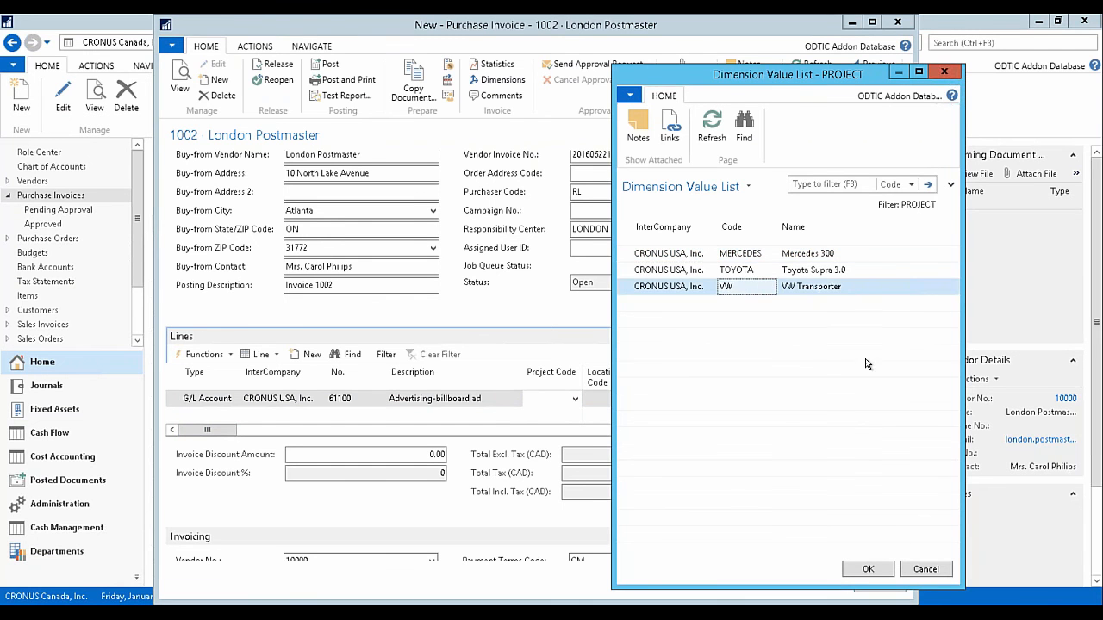
pyautogui.click(869, 570)
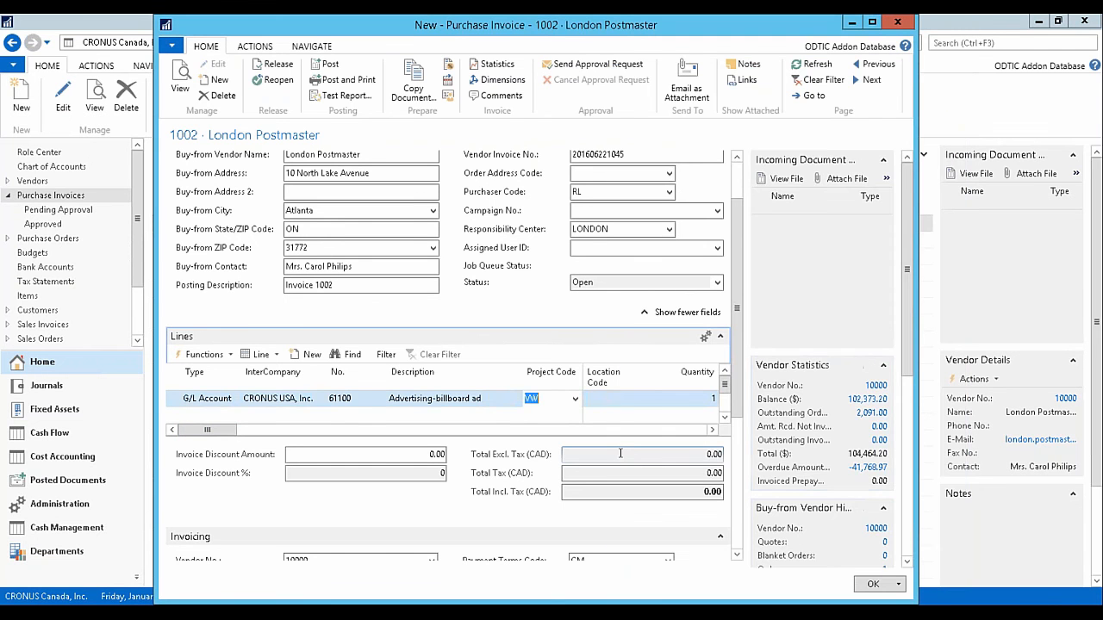
pyautogui.press('Tab')
# Maximize the invoice window and set the line's Direct Unit Cost Excl. Tax to 1,000.00.
pyautogui.moveTo(223, 433); pyautogui.dragTo(295, 440)
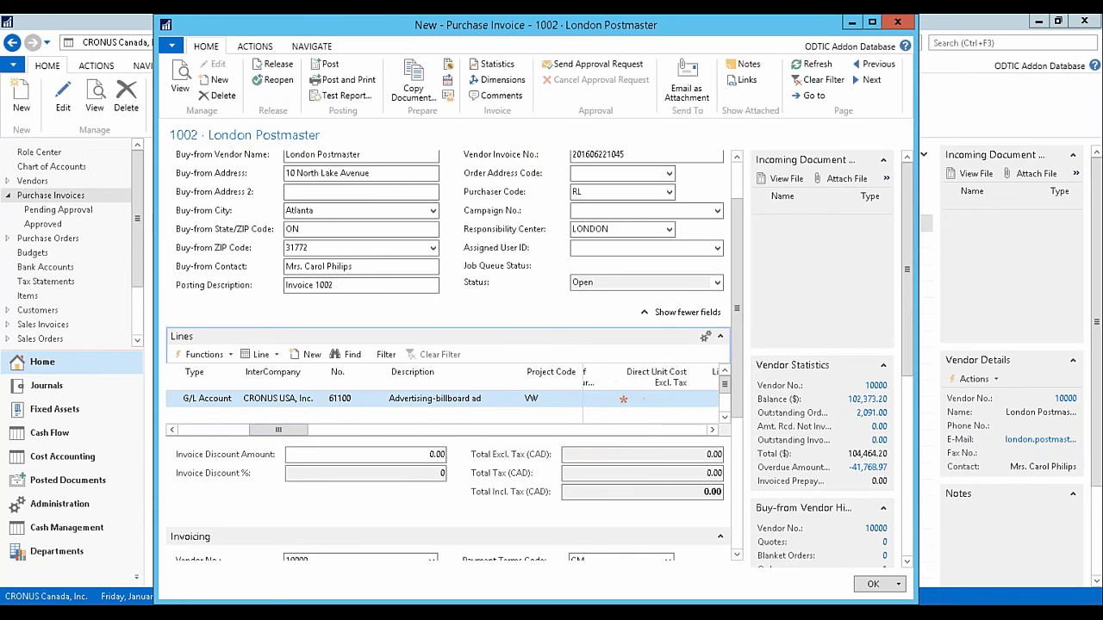
pyautogui.click(655, 401)
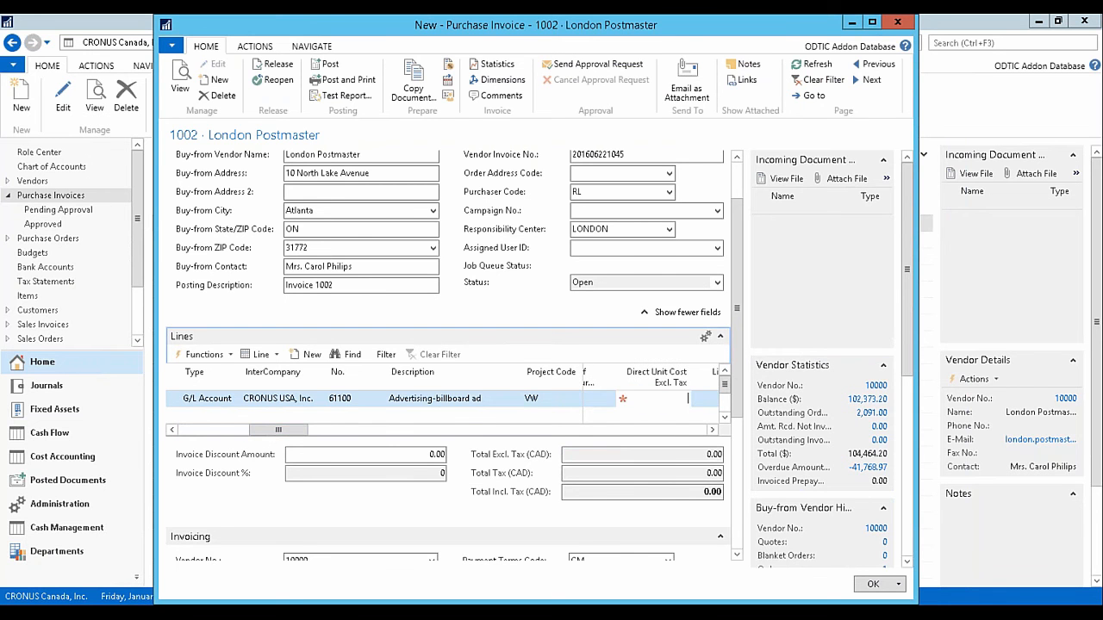
pyautogui.click(872, 22)
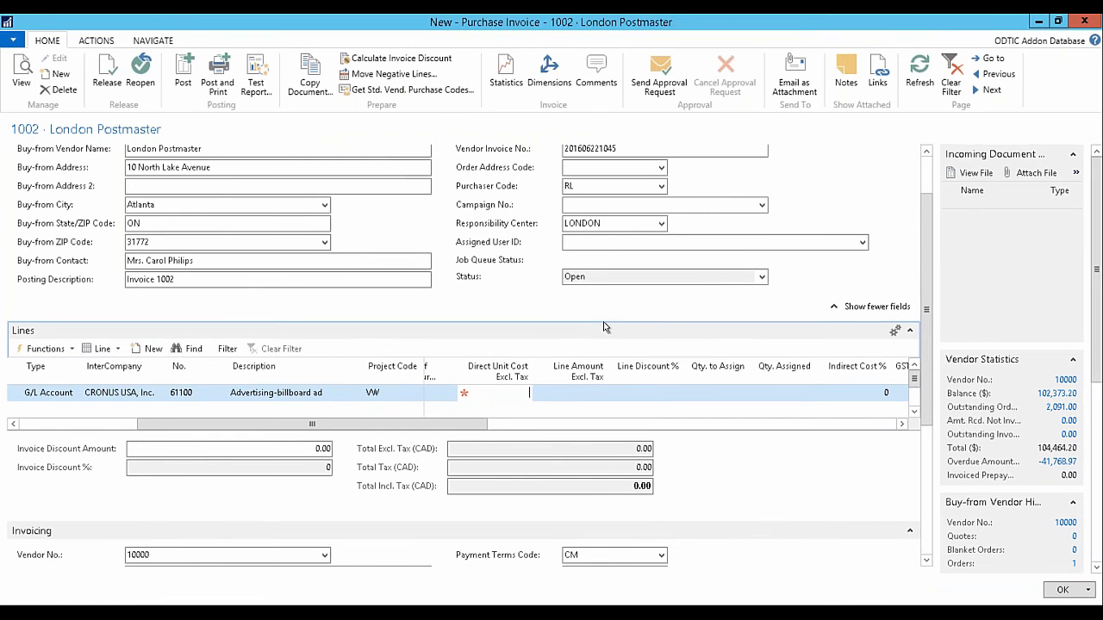
pyautogui.write('10')
pyautogui.press('Tab')
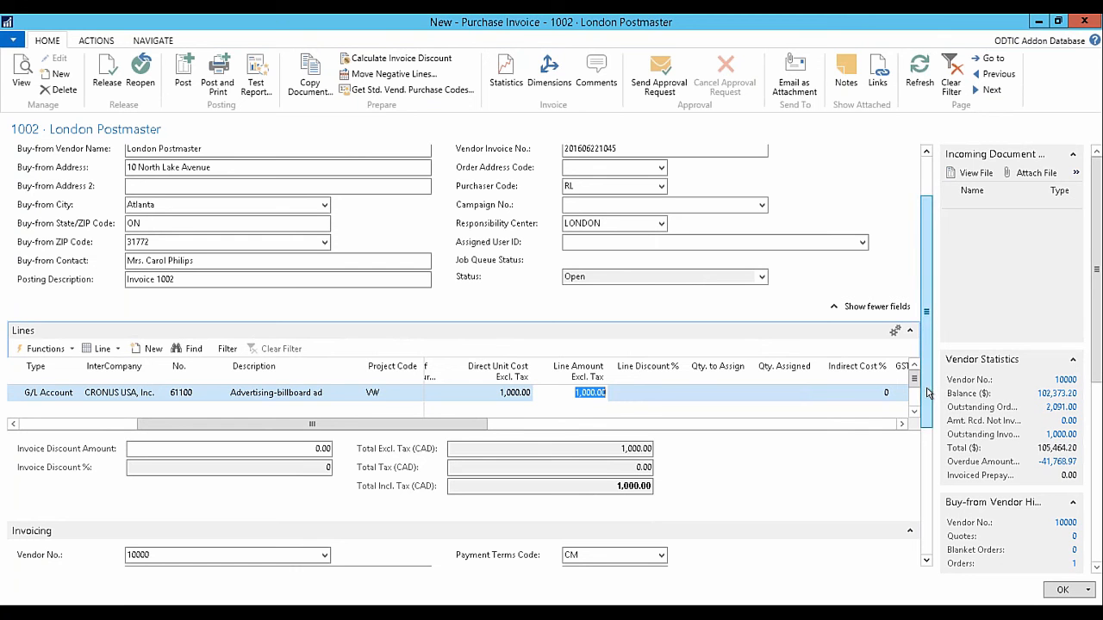
# Post London Postmaster purchase invoice 1002 and confirm the posting.
pyautogui.moveTo(927, 389); pyautogui.dragTo(928, 373)
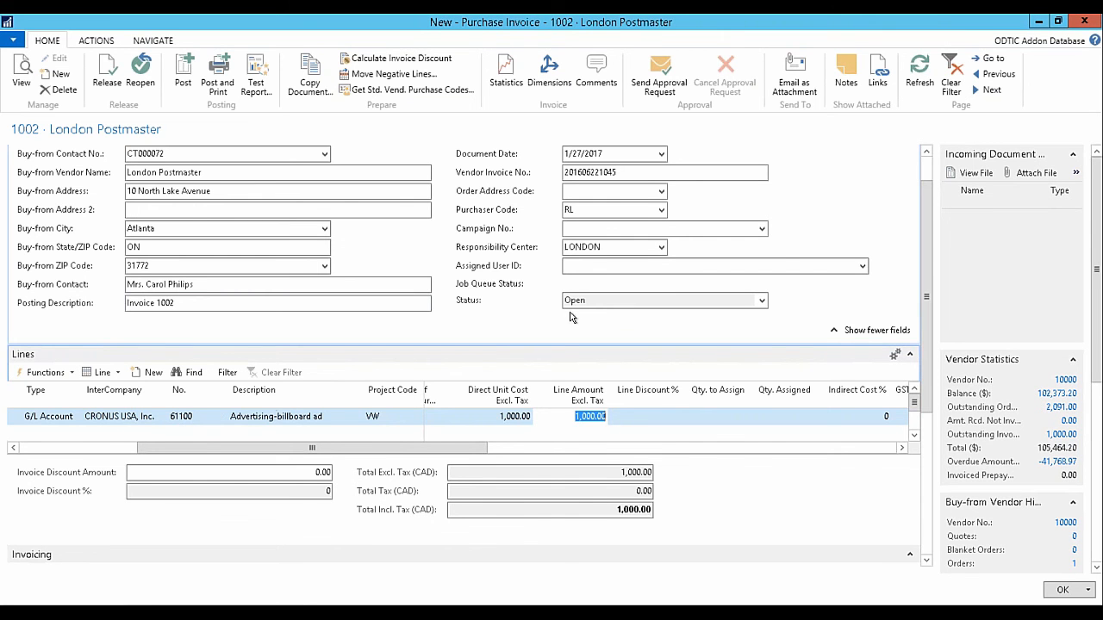
pyautogui.click(183, 75)
pyautogui.click(551, 335)
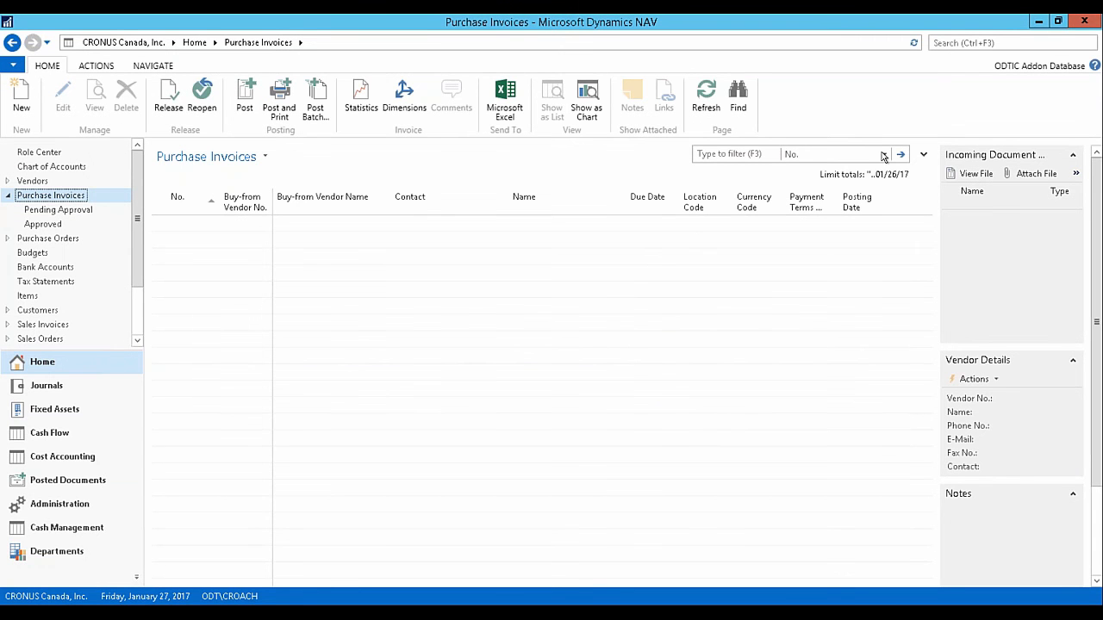
# Find the Users list by searching for "user", and look up the User Setup page by searching for "user setup".
pyautogui.click(997, 41)
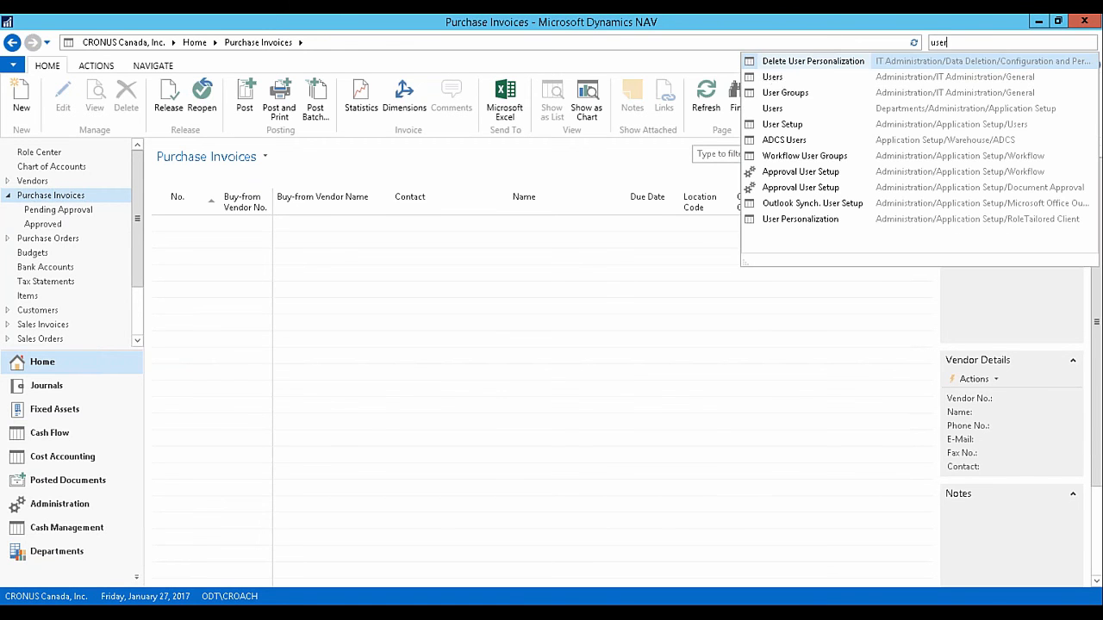
pyautogui.click(773, 78)
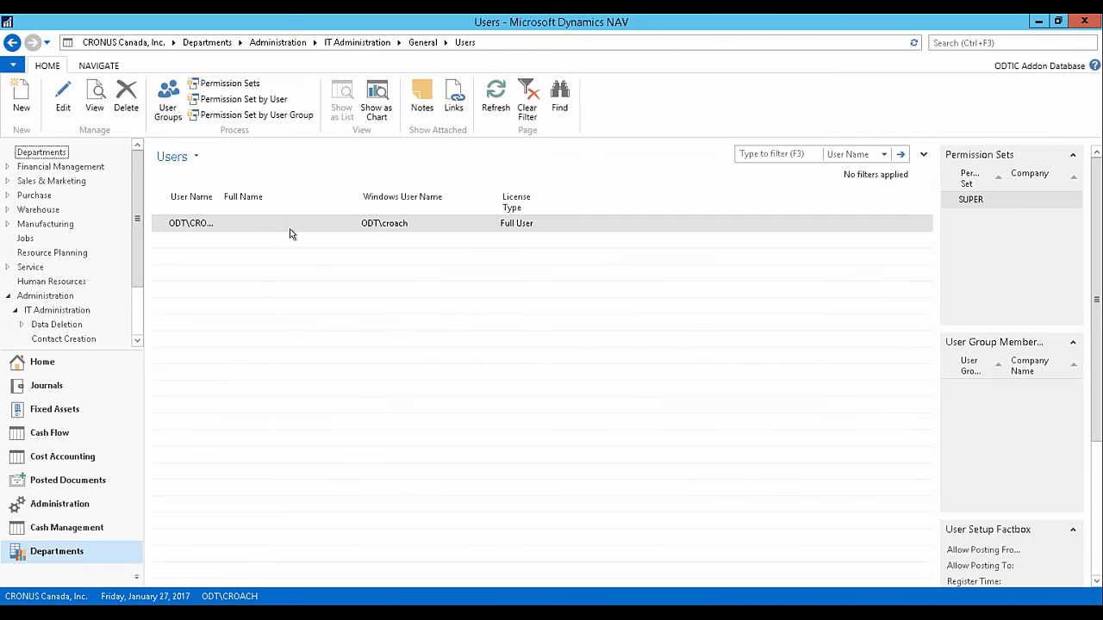
pyautogui.click(982, 42)
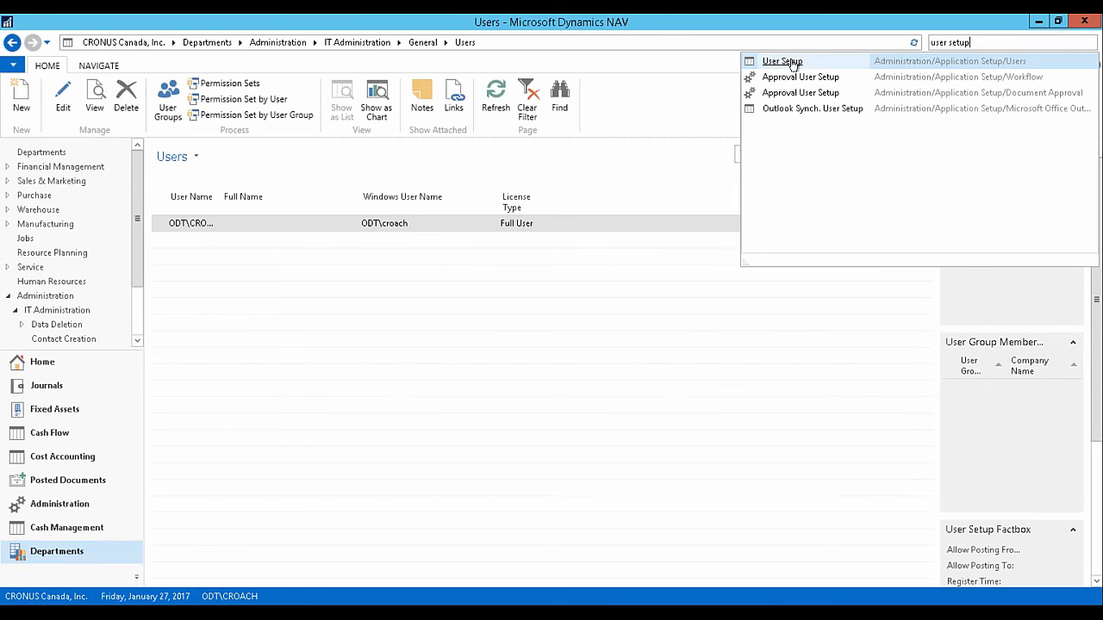
pyautogui.click(794, 65)
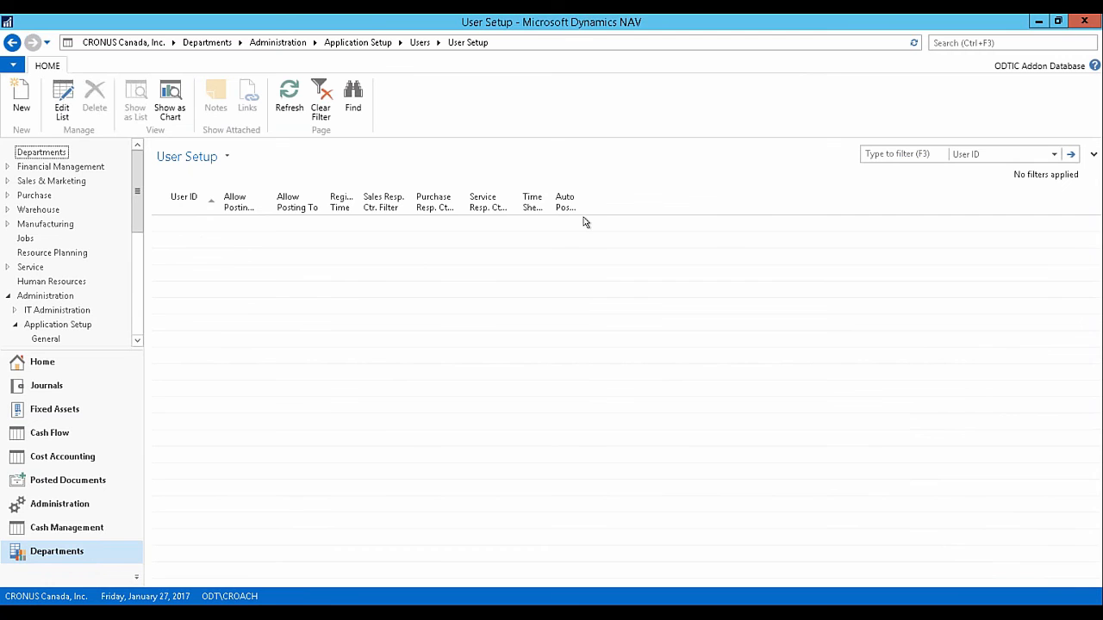
# Switch the company to CRONUS USA, Inc.
pyautogui.hotkey('ctrl', 'o')
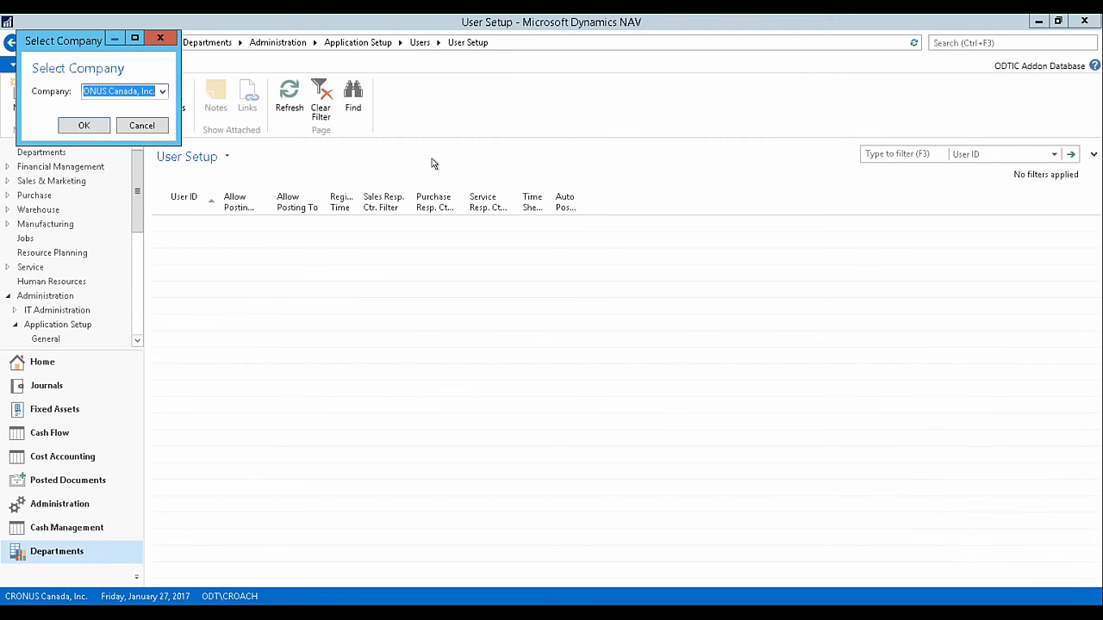
pyautogui.click(162, 95)
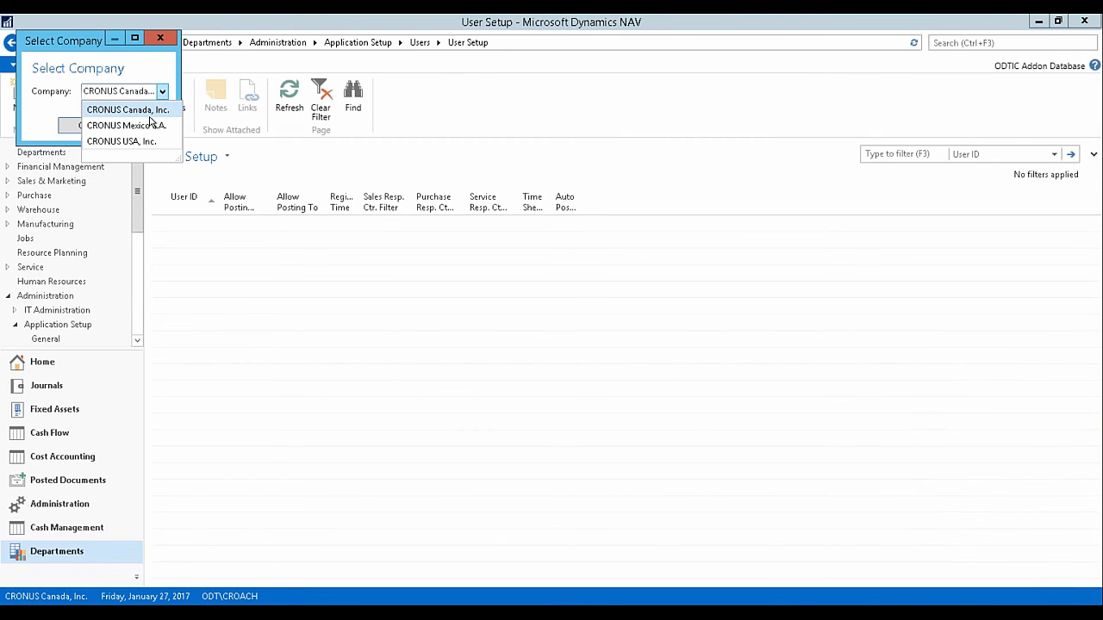
pyautogui.click(141, 141)
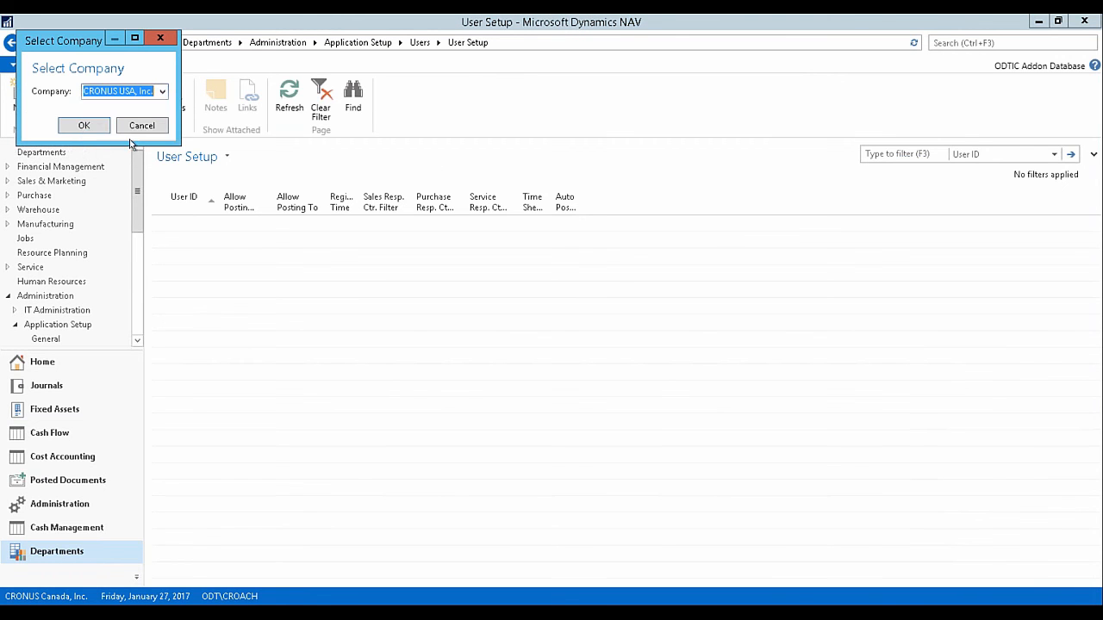
pyautogui.click(84, 125)
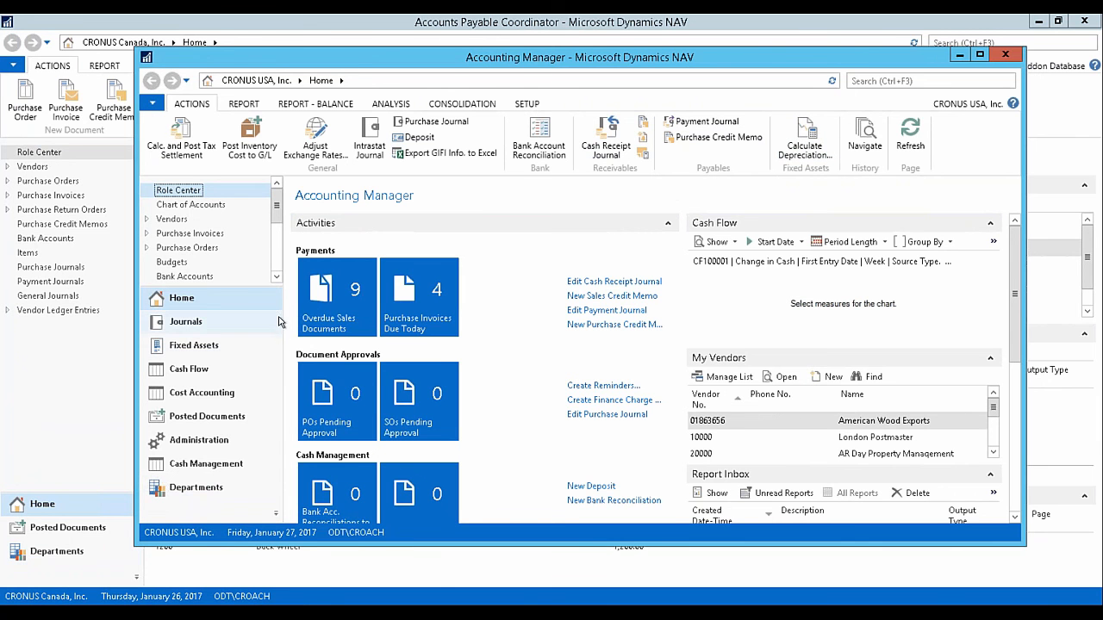
# Open the INTERCOMP batch of the General Journals in CRONUS USA, Inc. for editing.
pyautogui.click(218, 322)
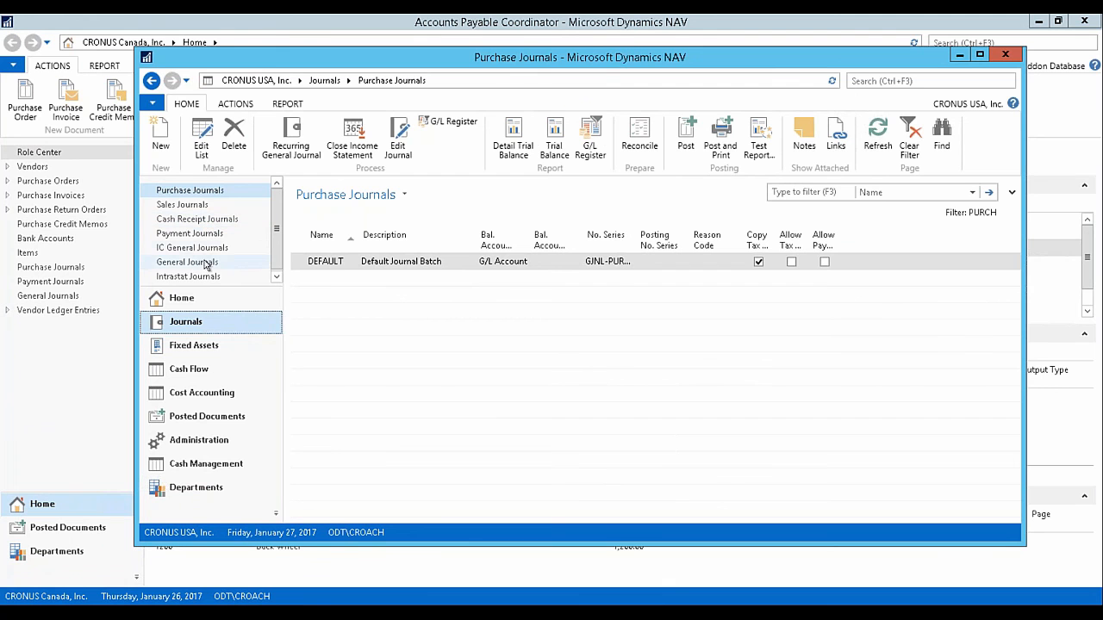
pyautogui.click(207, 266)
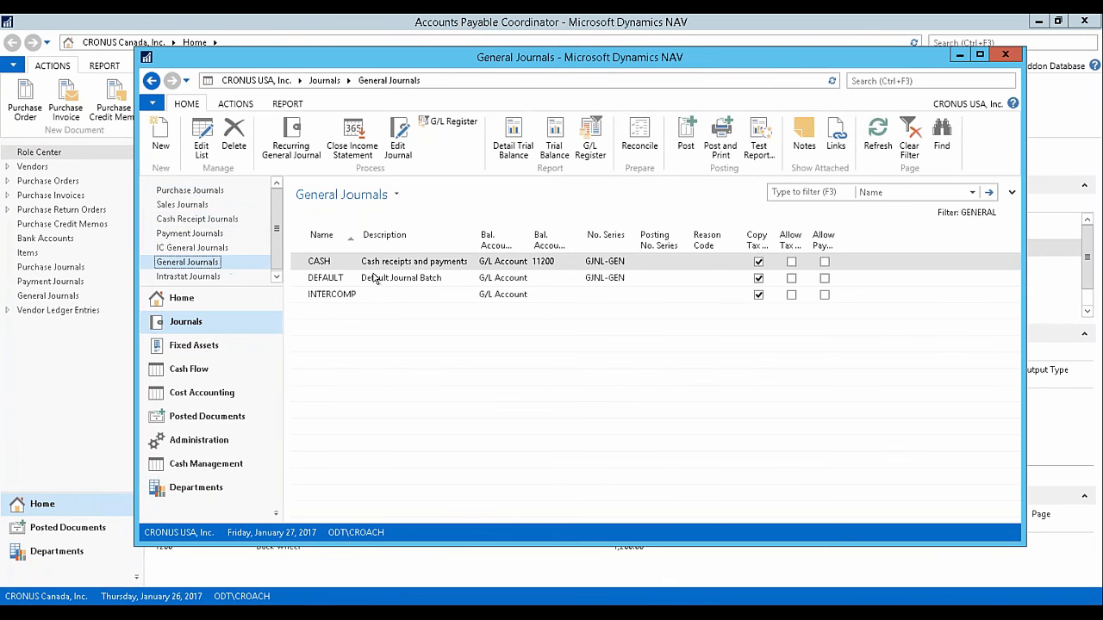
pyautogui.click(326, 298)
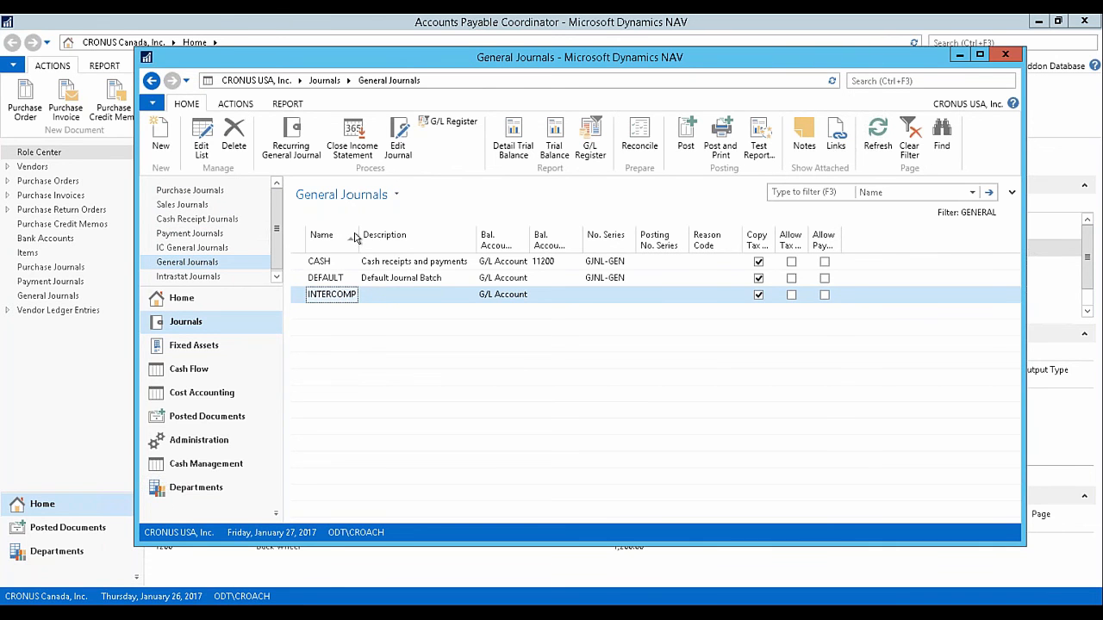
pyautogui.click(397, 138)
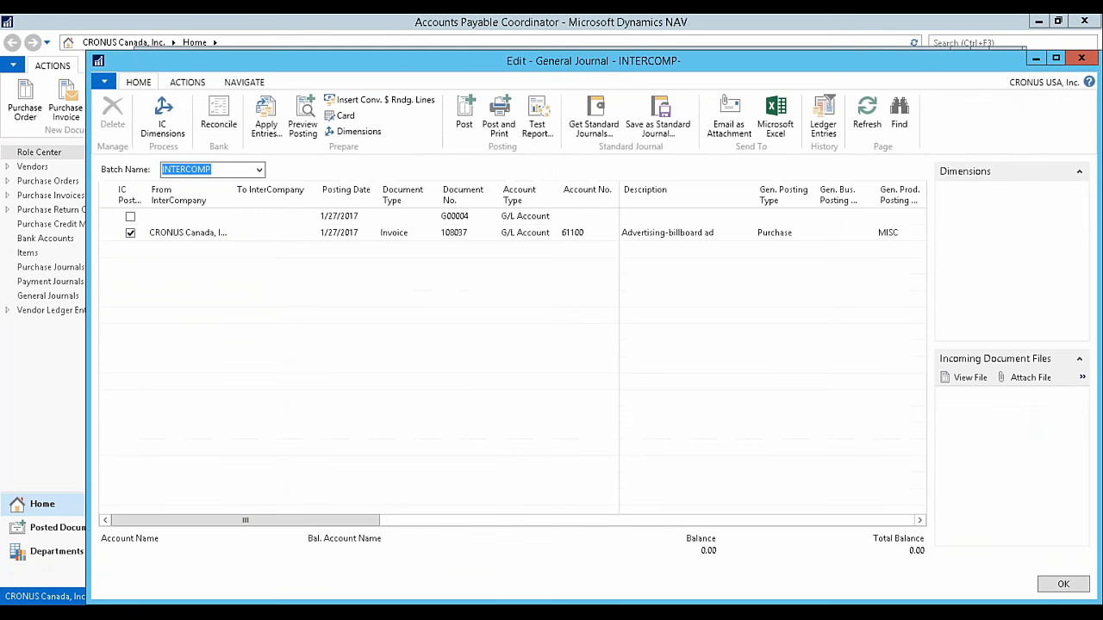
# Review the advertising line's amount and balancing account, post the INTERCOMP batch, and close the CRONUS USA, Inc. windows.
pyautogui.click(334, 234)
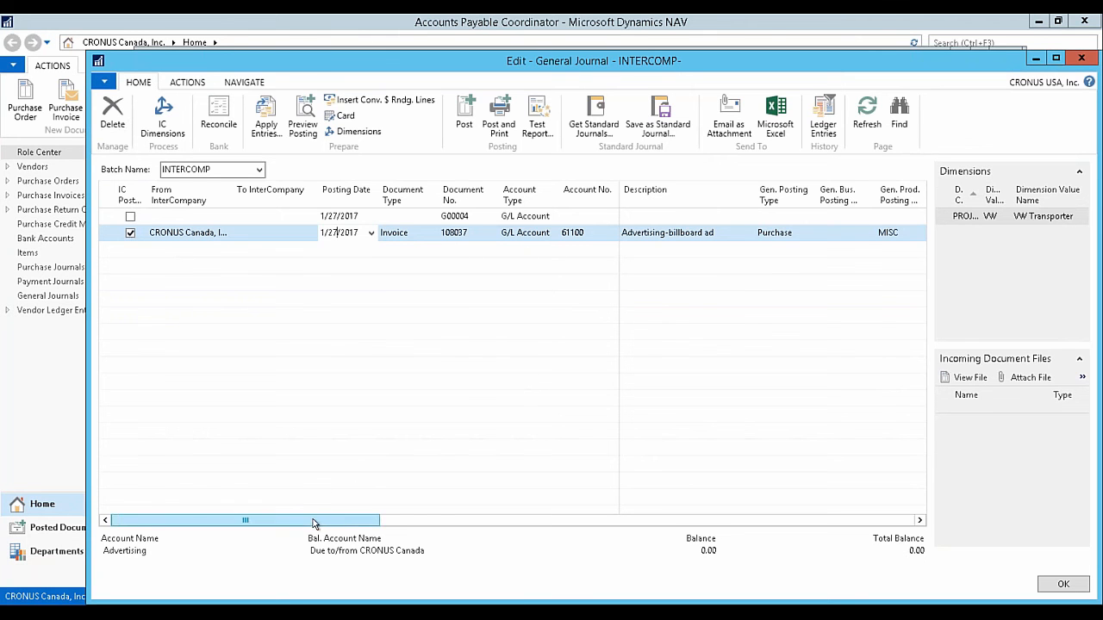
pyautogui.moveTo(312, 520); pyautogui.dragTo(373, 522)
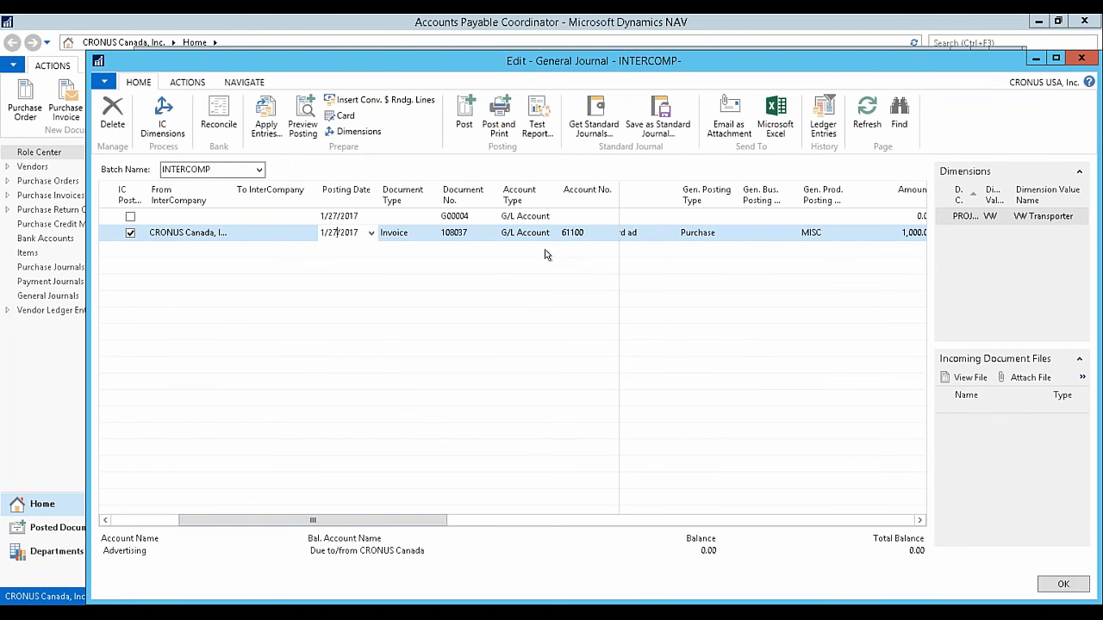
pyautogui.moveTo(376, 524); pyautogui.dragTo(595, 533)
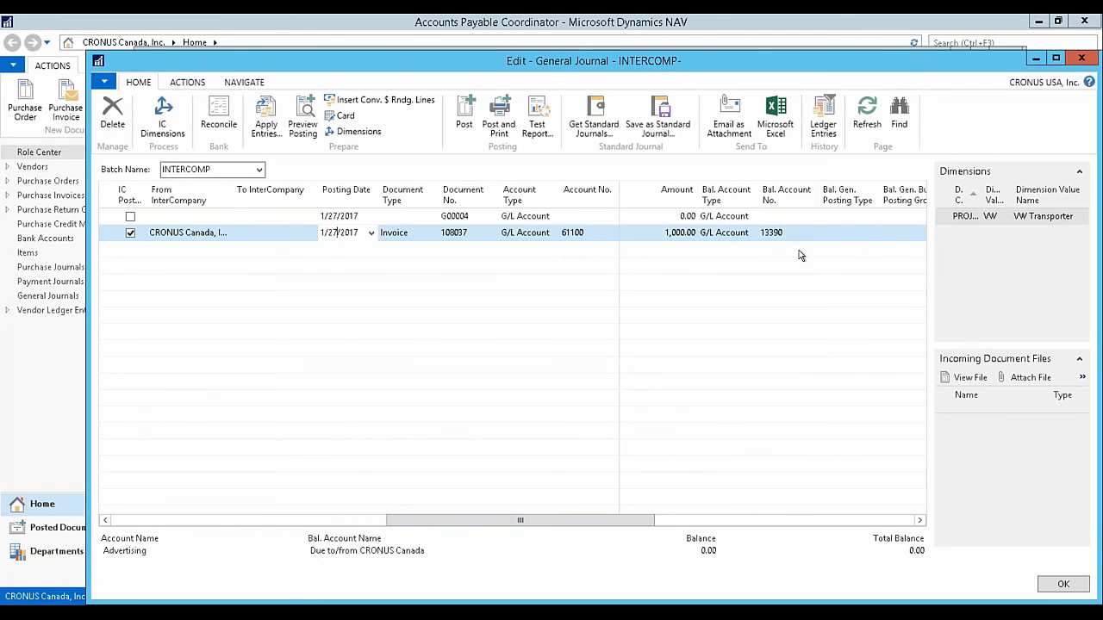
pyautogui.moveTo(628, 523); pyautogui.dragTo(332, 521)
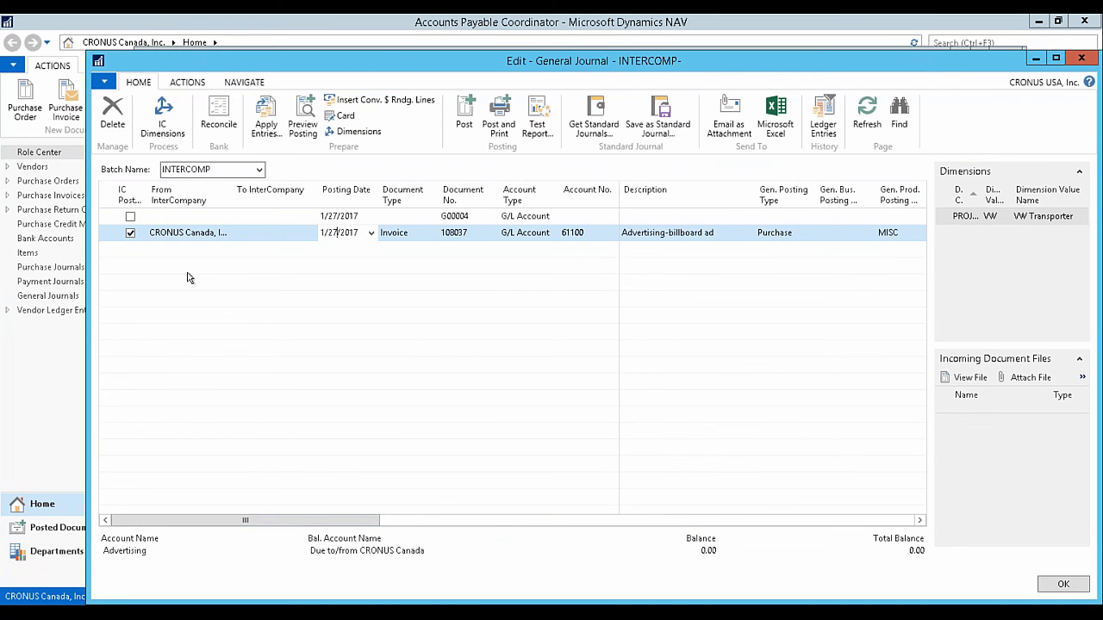
pyautogui.click(464, 122)
pyautogui.click(588, 351)
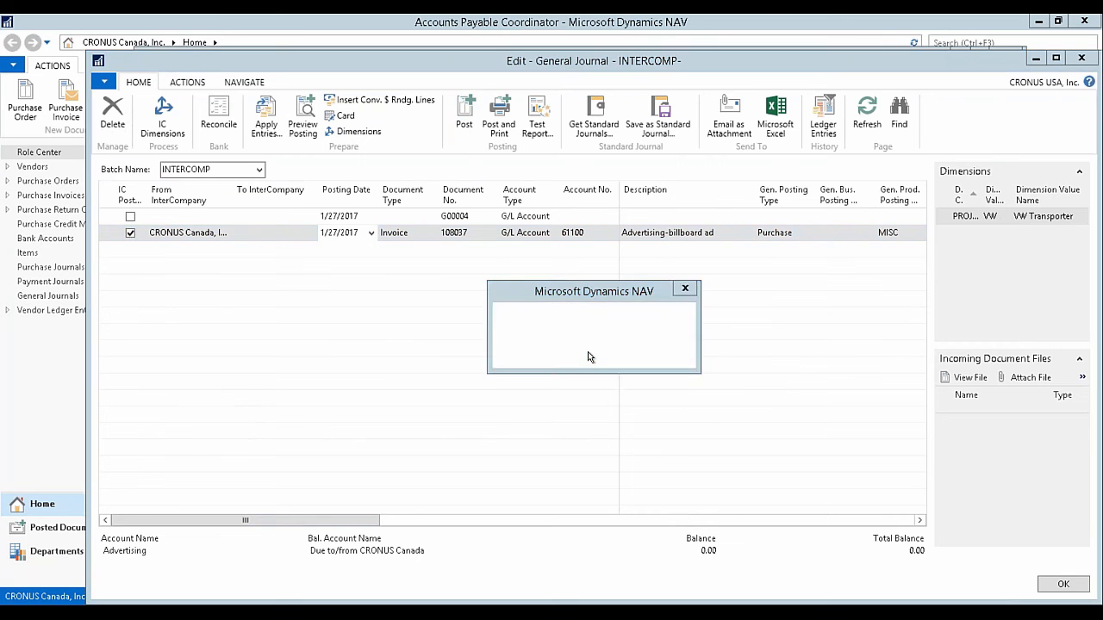
pyautogui.click(681, 353)
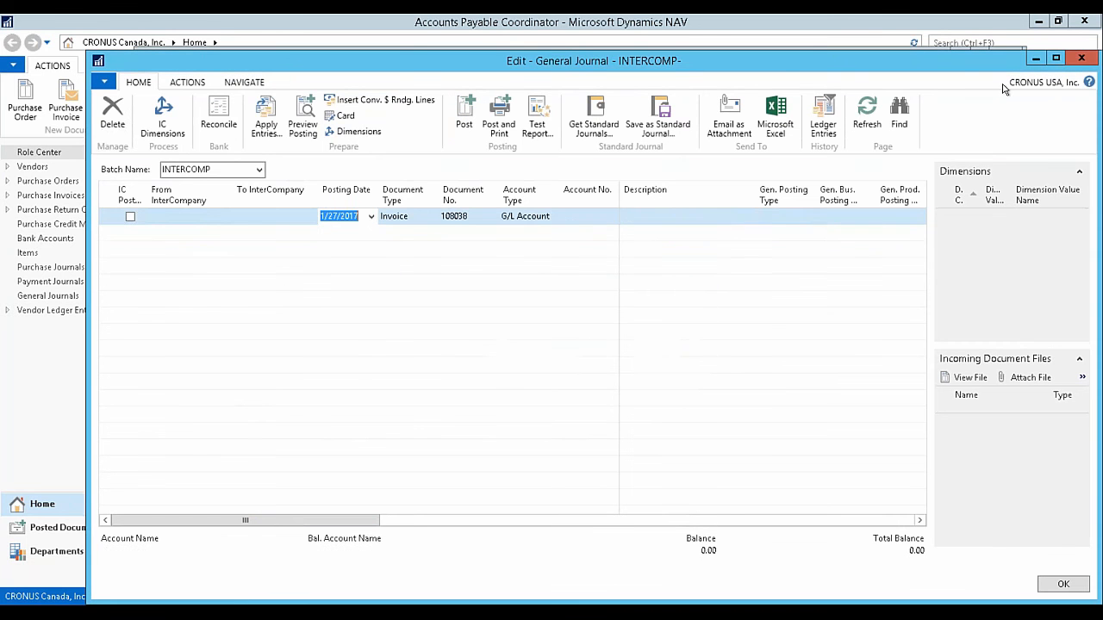
pyautogui.click(1079, 58)
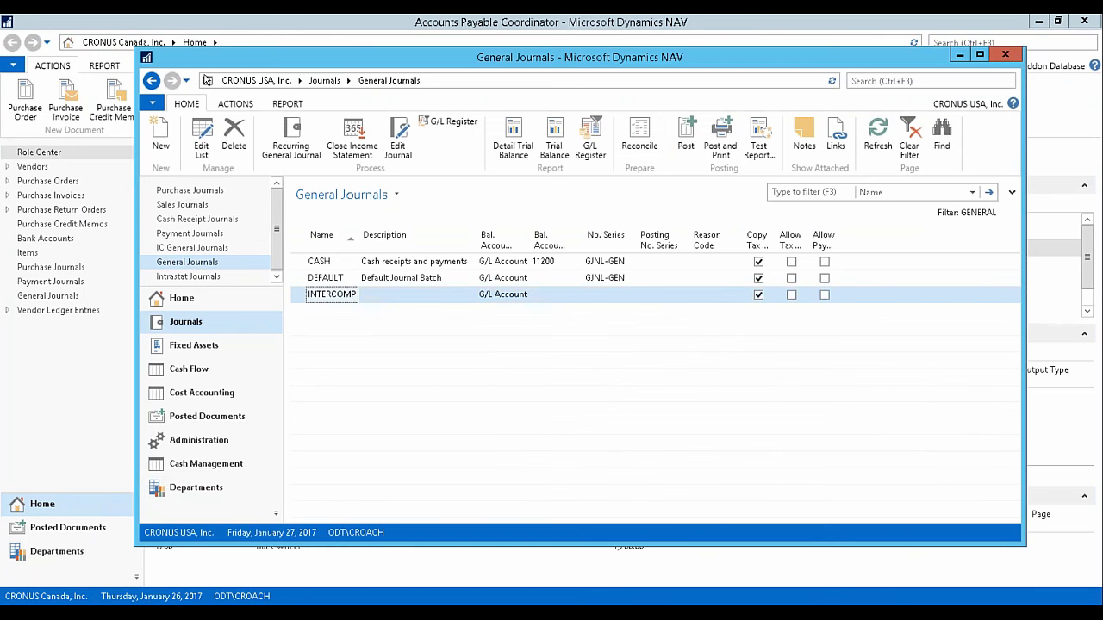
pyautogui.click(1006, 55)
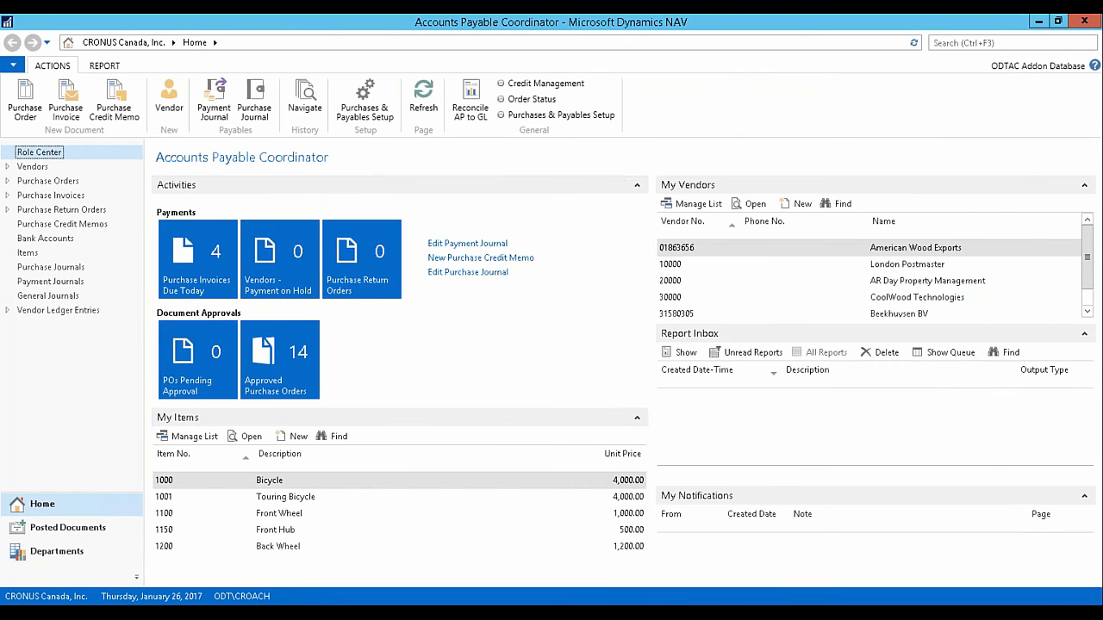
# Switch to iFacto ReVision 2016 and start an RTC session for the DEV_ODTIC_NAV2016_43897 repository.
pyautogui.click(191, 612)
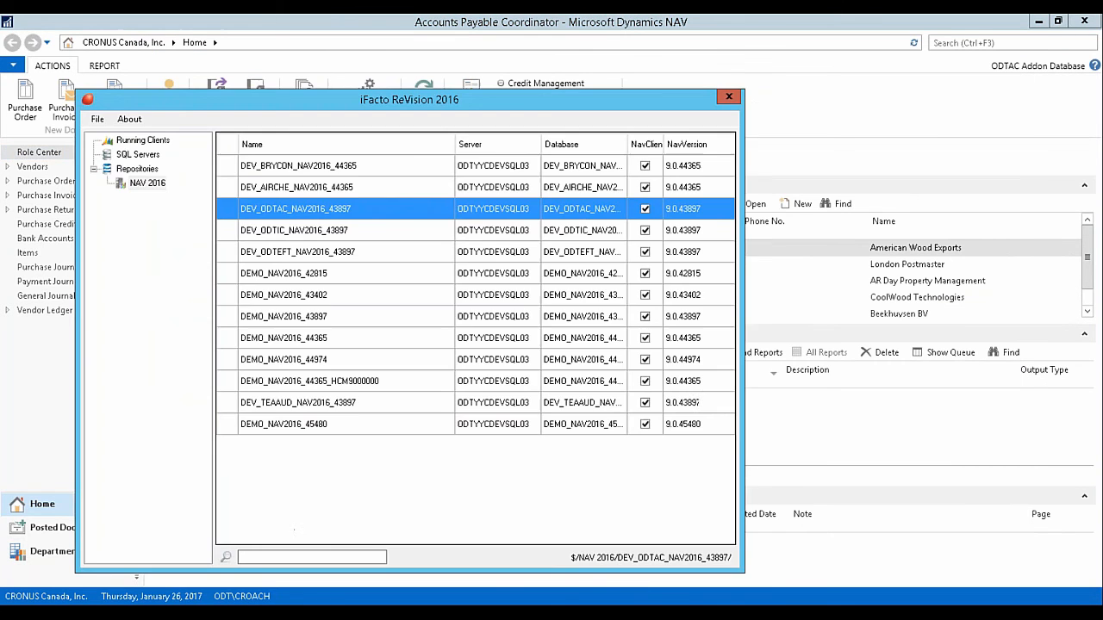
pyautogui.click(312, 230)
pyautogui.rightClick(312, 230)
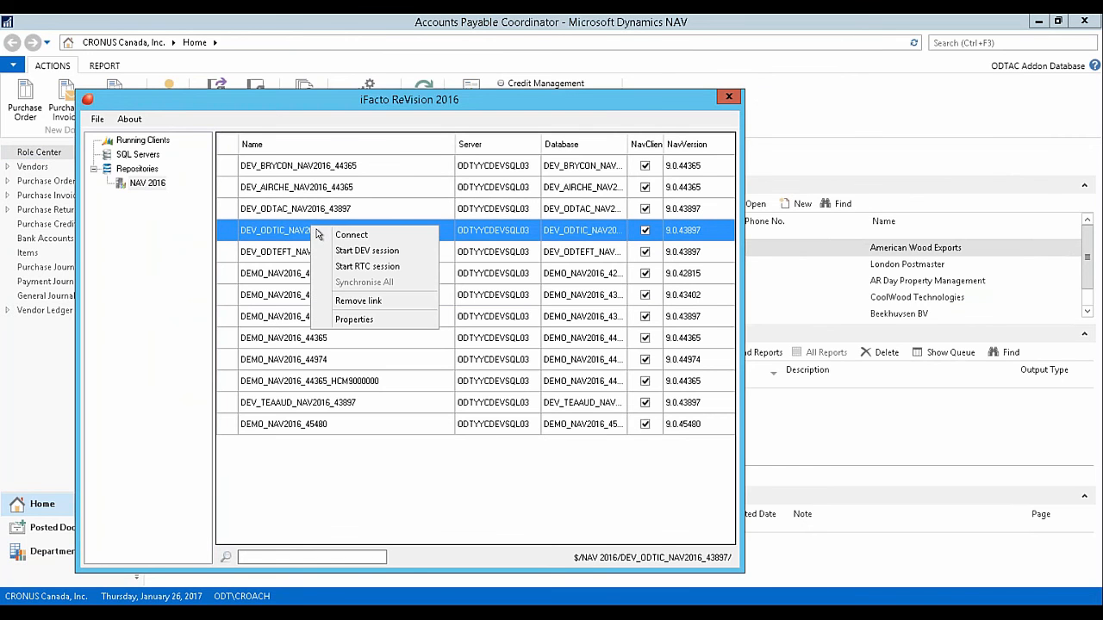
pyautogui.click(359, 267)
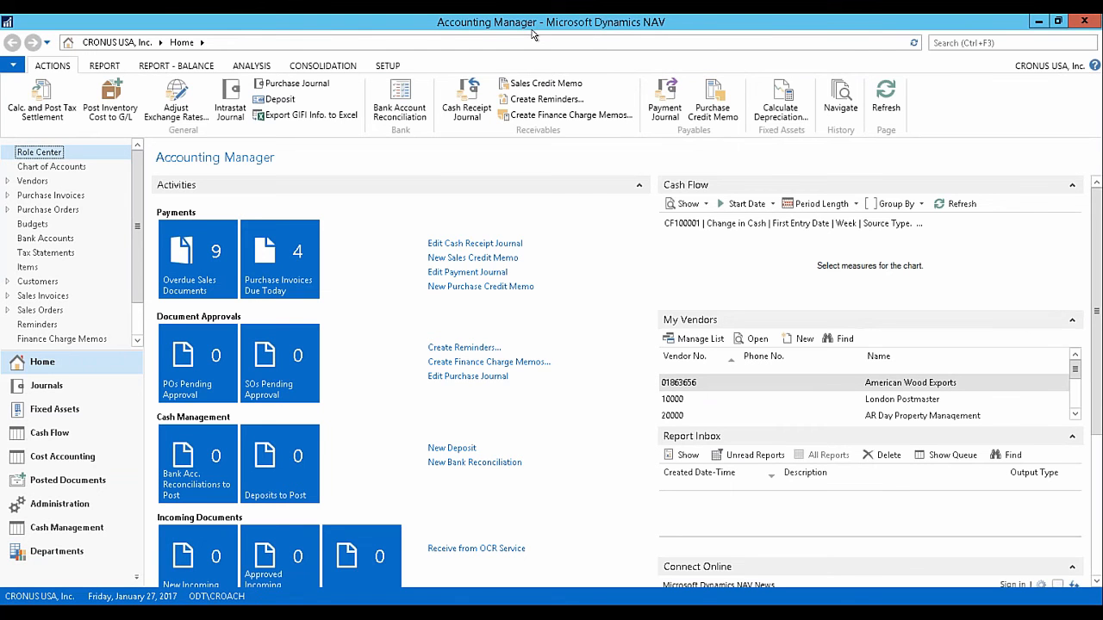
# Change the company to CRONUS Canada, Inc. in the new session and maximize its window.
pyautogui.hotkey('ctrl', 'o')
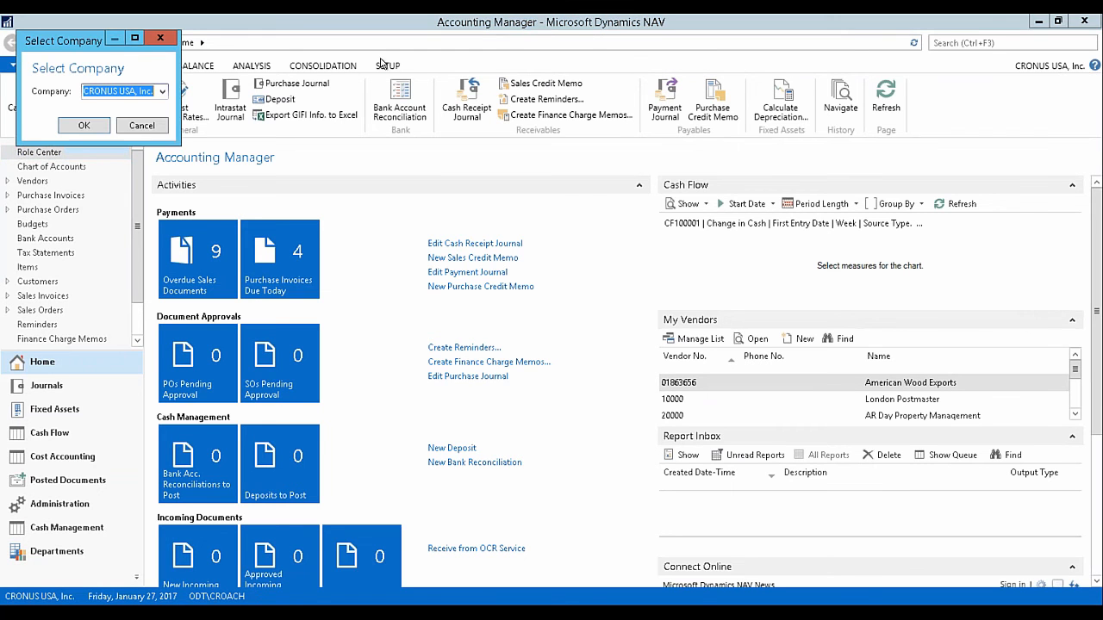
pyautogui.click(163, 92)
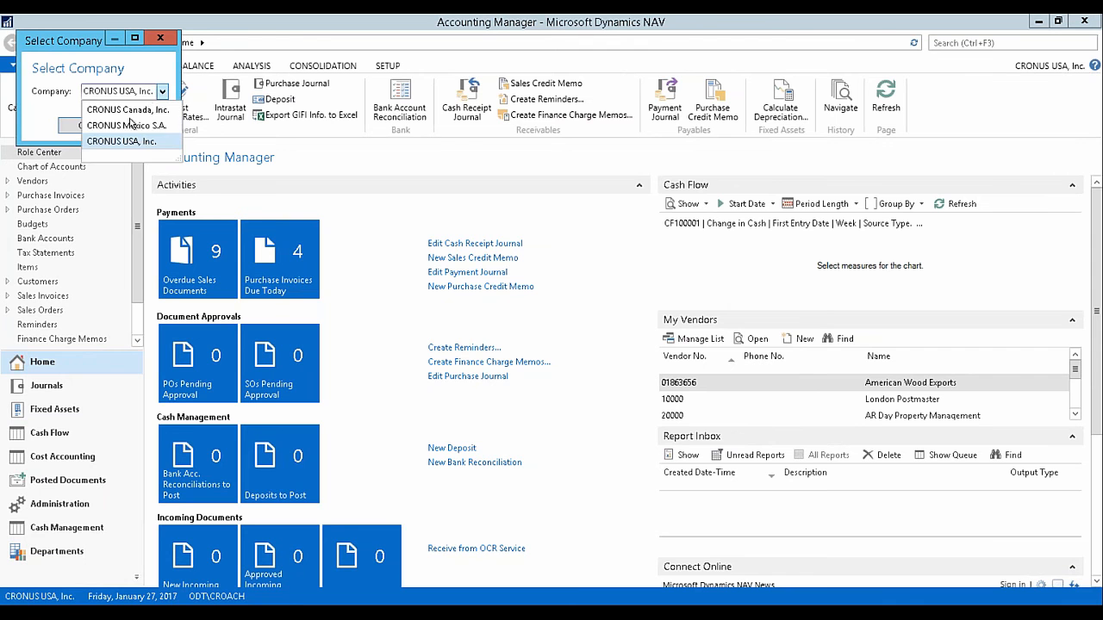
pyautogui.click(125, 107)
pyautogui.click(83, 126)
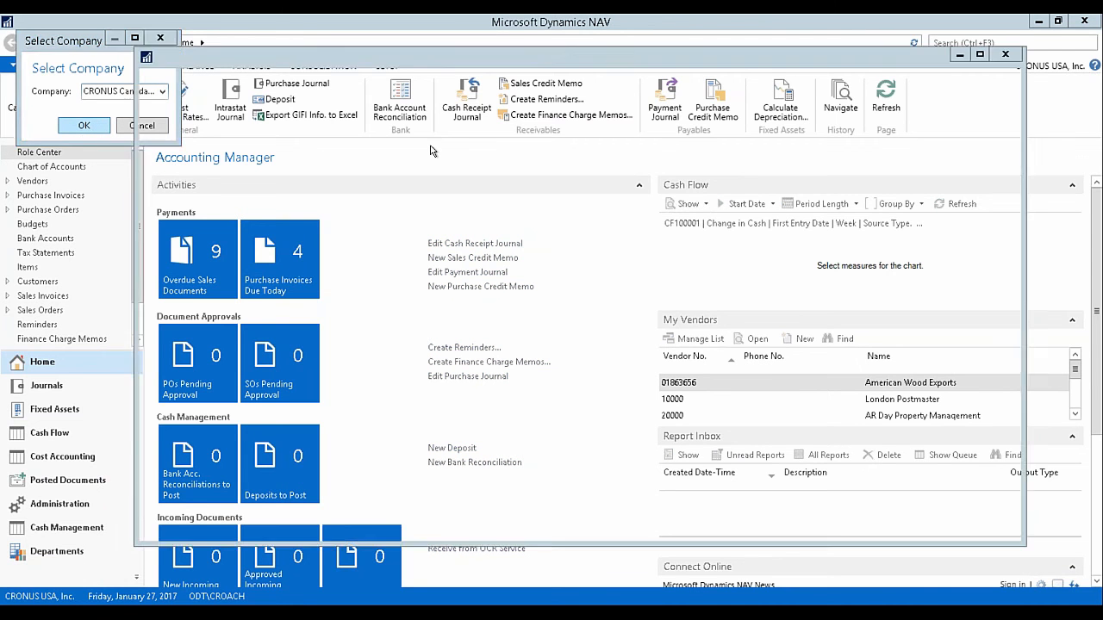
pyautogui.click(980, 54)
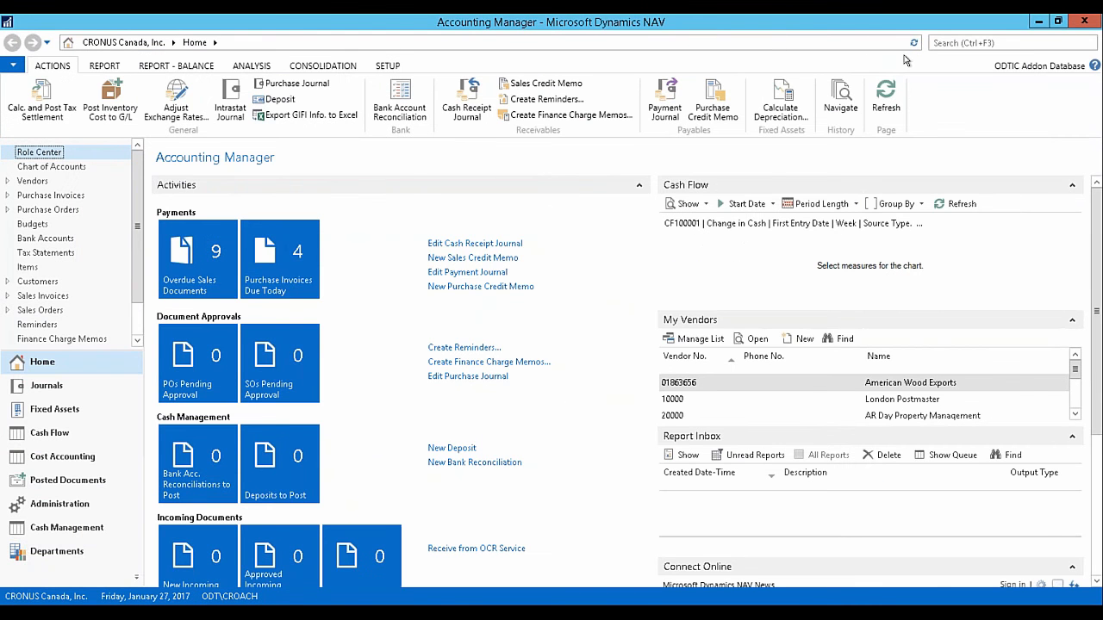
# Search for "g/l reg", open the G/L Registers and view the general ledger entries of the newest PURCHASES register.
pyautogui.click(970, 47)
pyautogui.write('g/l reg')
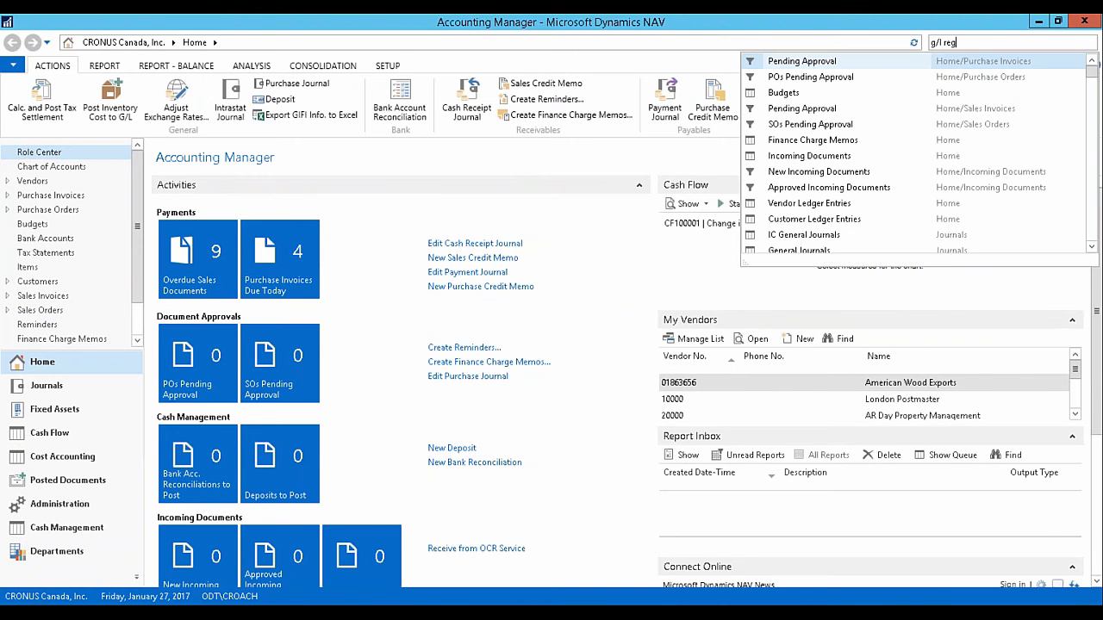
pyautogui.click(802, 65)
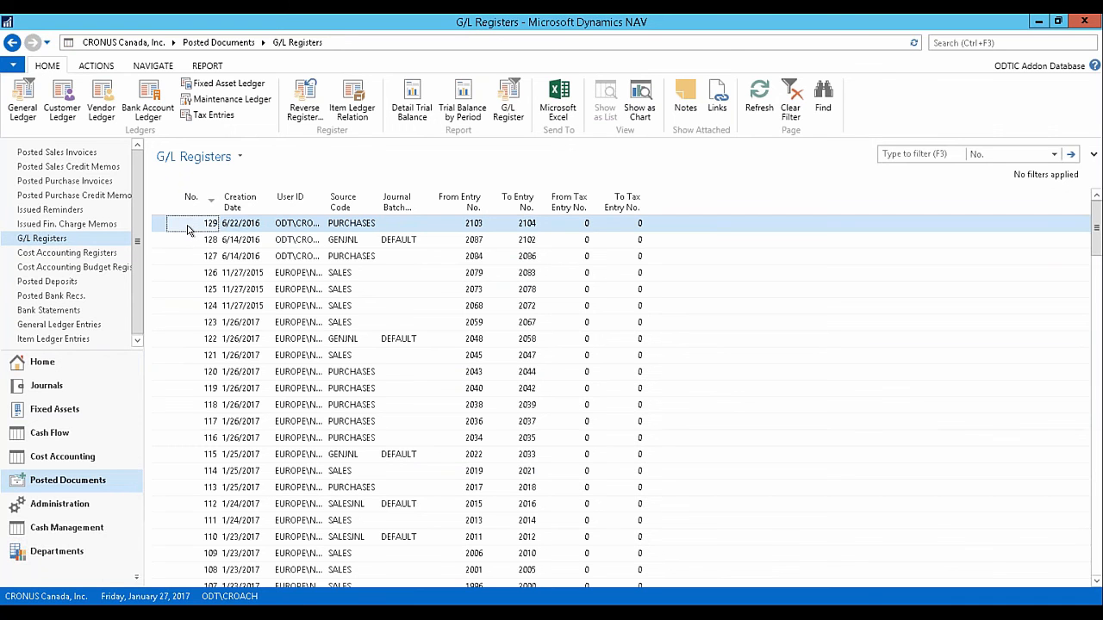
pyautogui.click(23, 99)
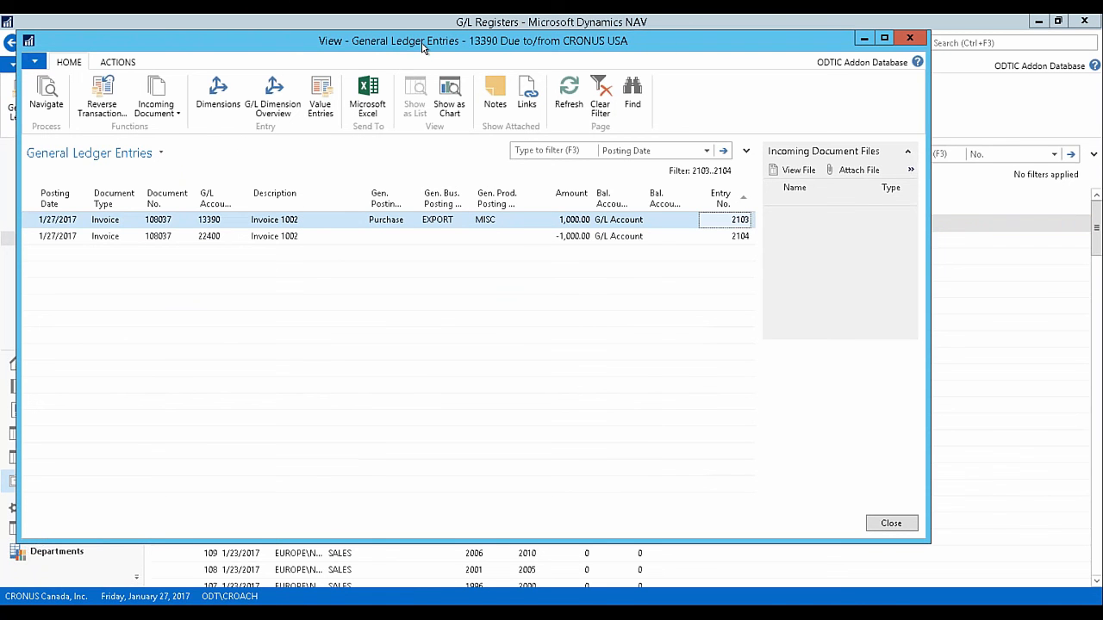
pyautogui.moveTo(423, 43); pyautogui.dragTo(455, 58)
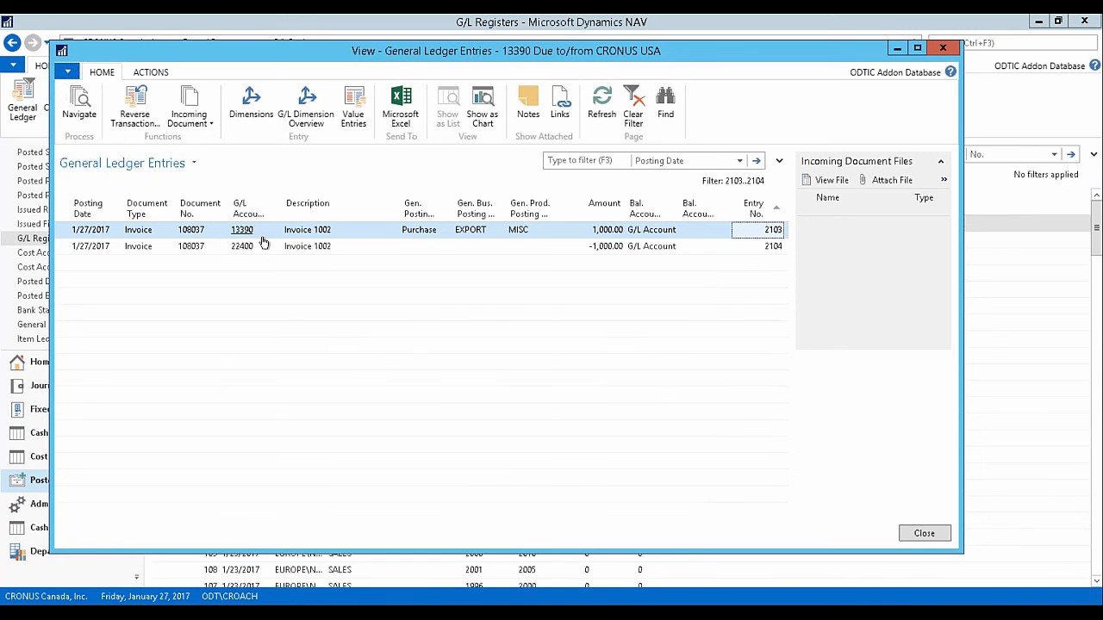
# Navigate from the invoice's account 13390 ledger entry and view the general ledger entries behind the first G/L Entry line.
pyautogui.click(79, 103)
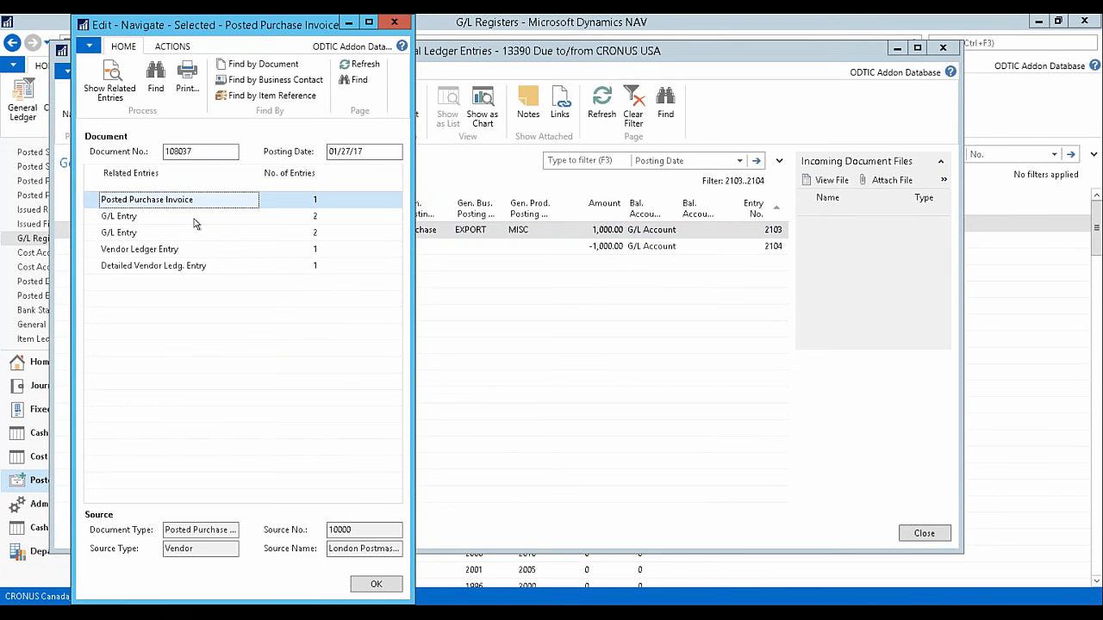
pyautogui.click(195, 218)
pyautogui.click(192, 234)
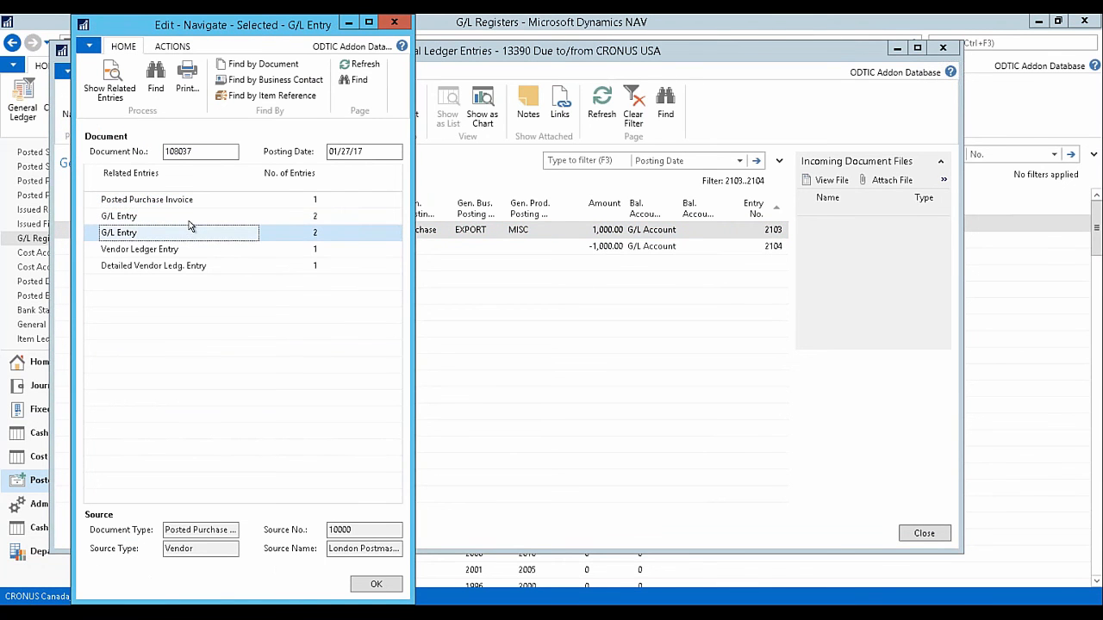
pyautogui.click(189, 221)
pyautogui.click(189, 238)
pyautogui.click(191, 221)
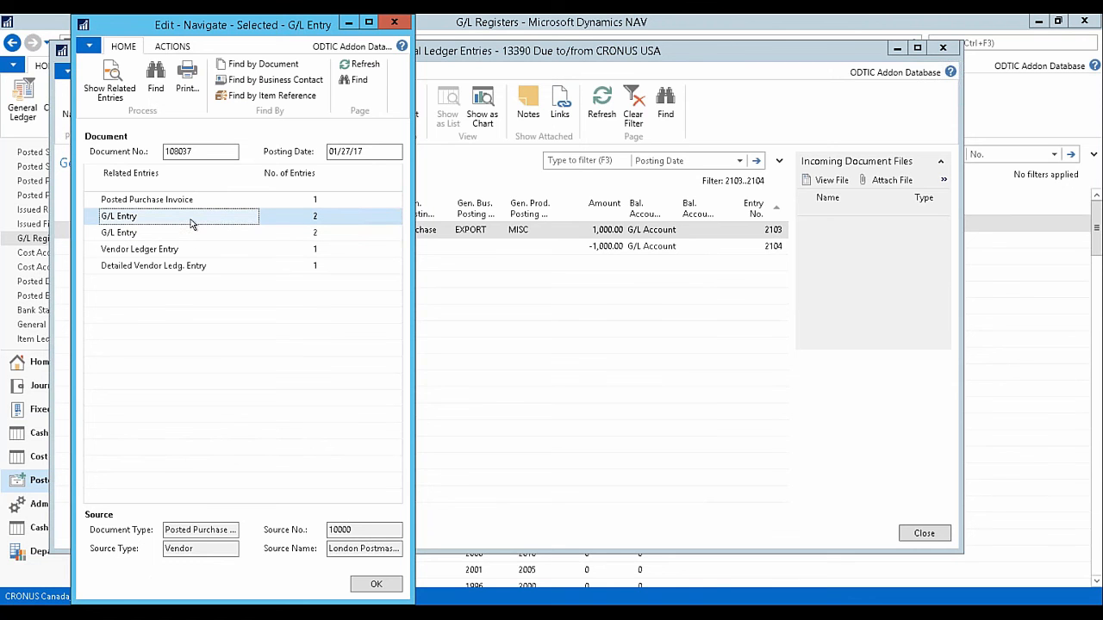
pyautogui.click(315, 221)
pyautogui.click(312, 219)
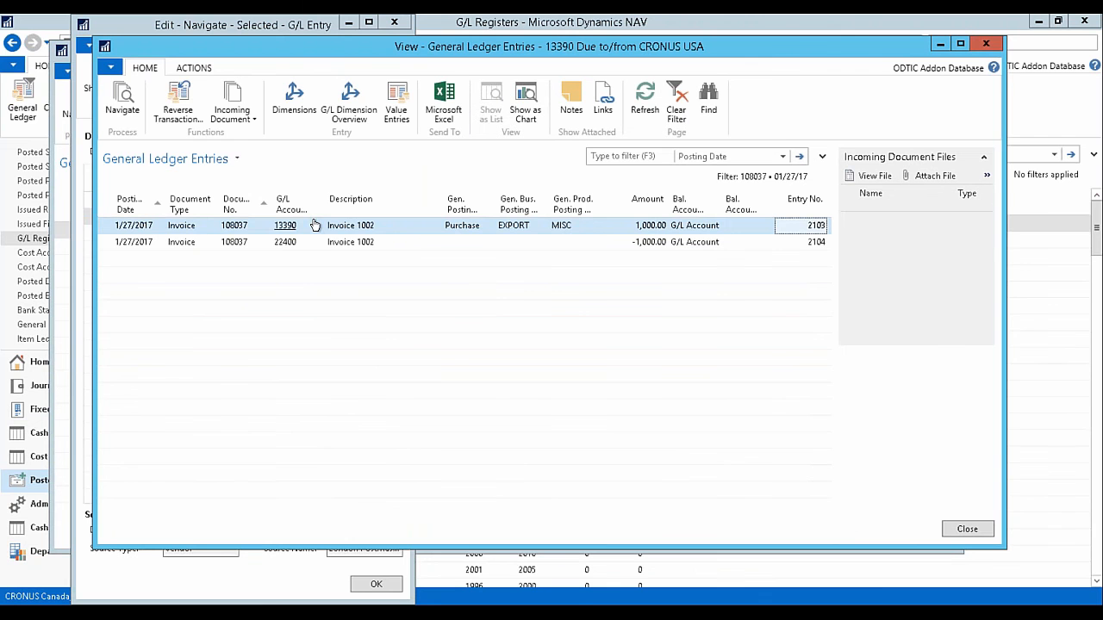
pyautogui.press('Escape')
# View the intercompany general ledger entries behind the second G/L Entry line, and close the Navigate and General Ledger Entries windows.
pyautogui.click(306, 232)
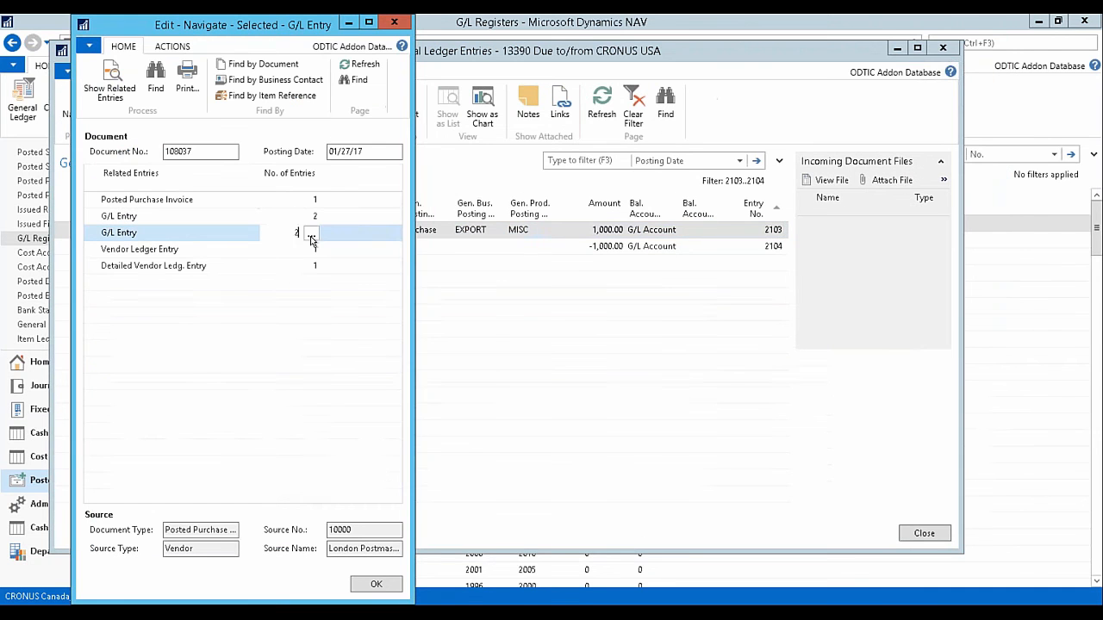
pyautogui.click(312, 236)
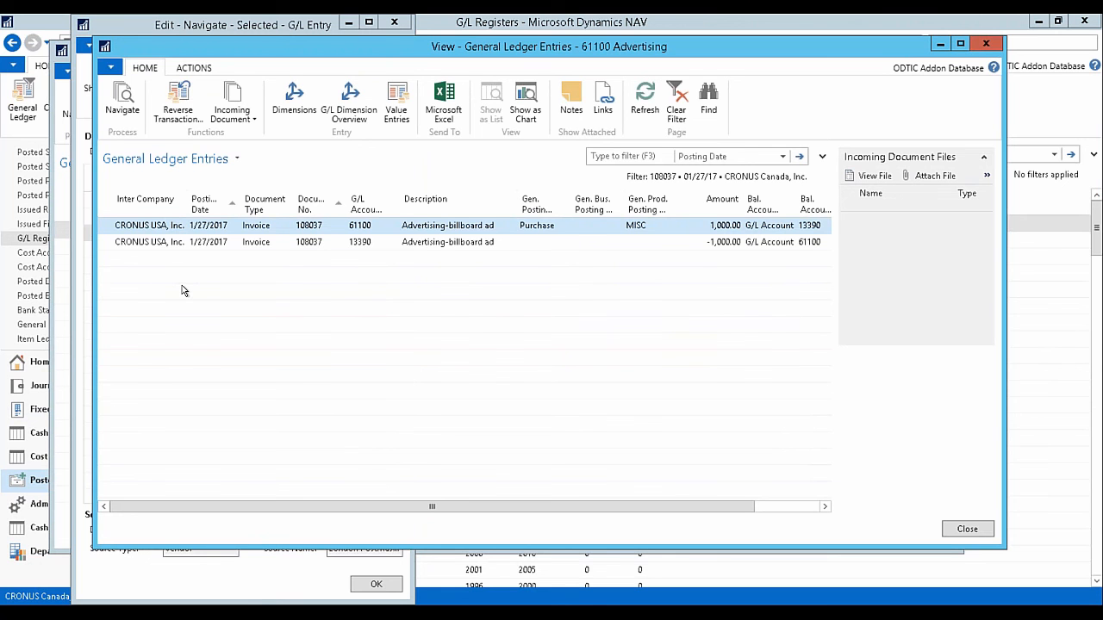
pyautogui.press('Escape')
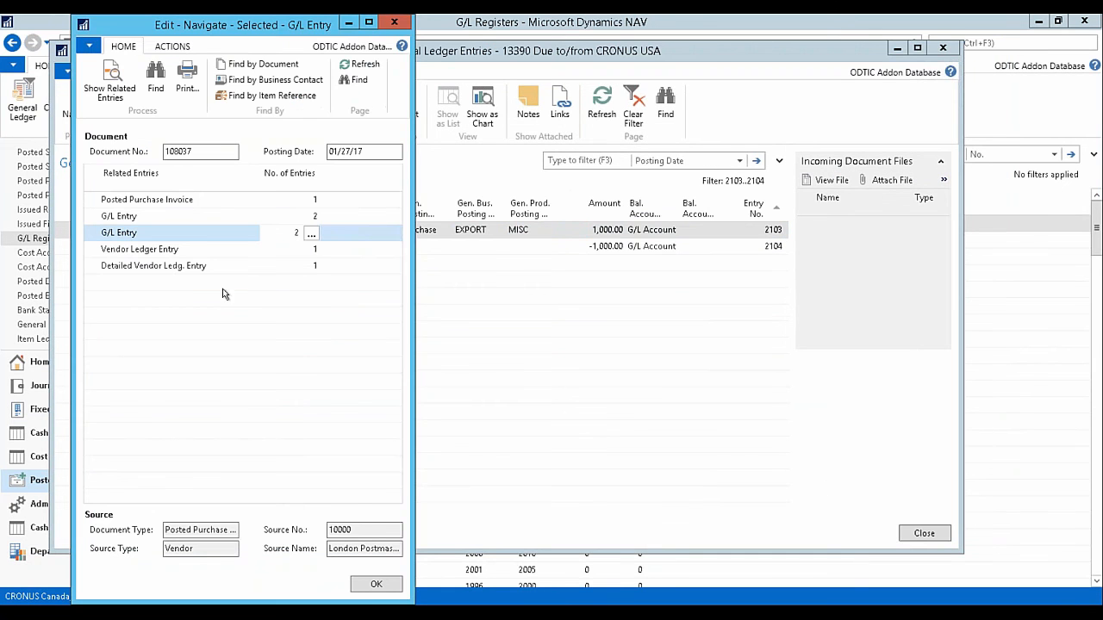
pyautogui.click(395, 24)
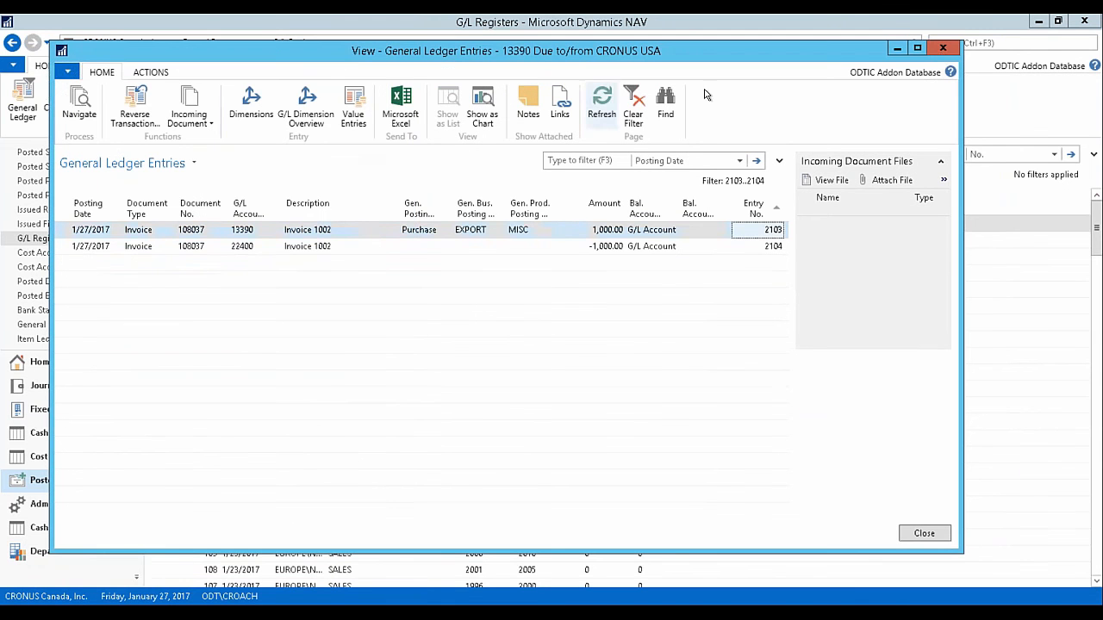
pyautogui.click(950, 49)
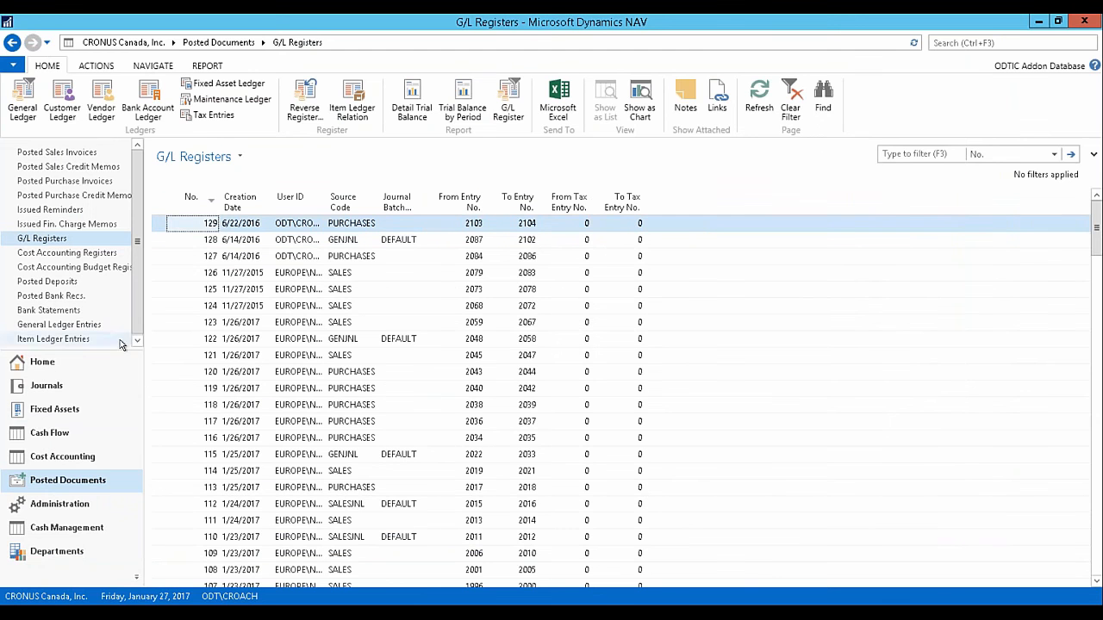
# Open the DEFAULT batch of the general journals in CRONUS Canada, Inc. for editing.
pyautogui.click(60, 387)
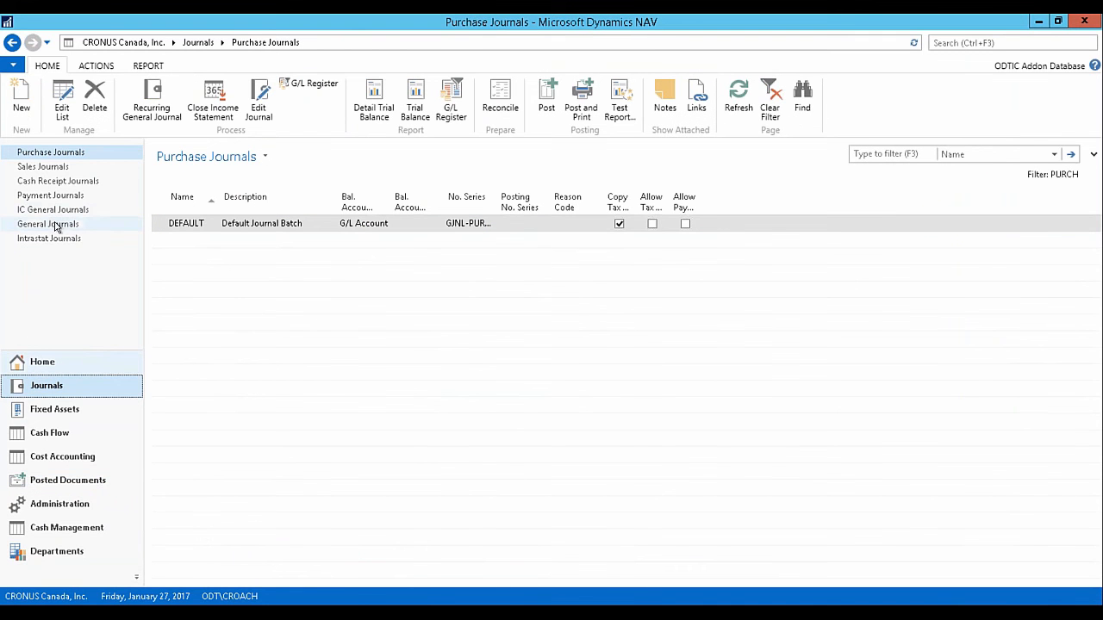
pyautogui.click(55, 227)
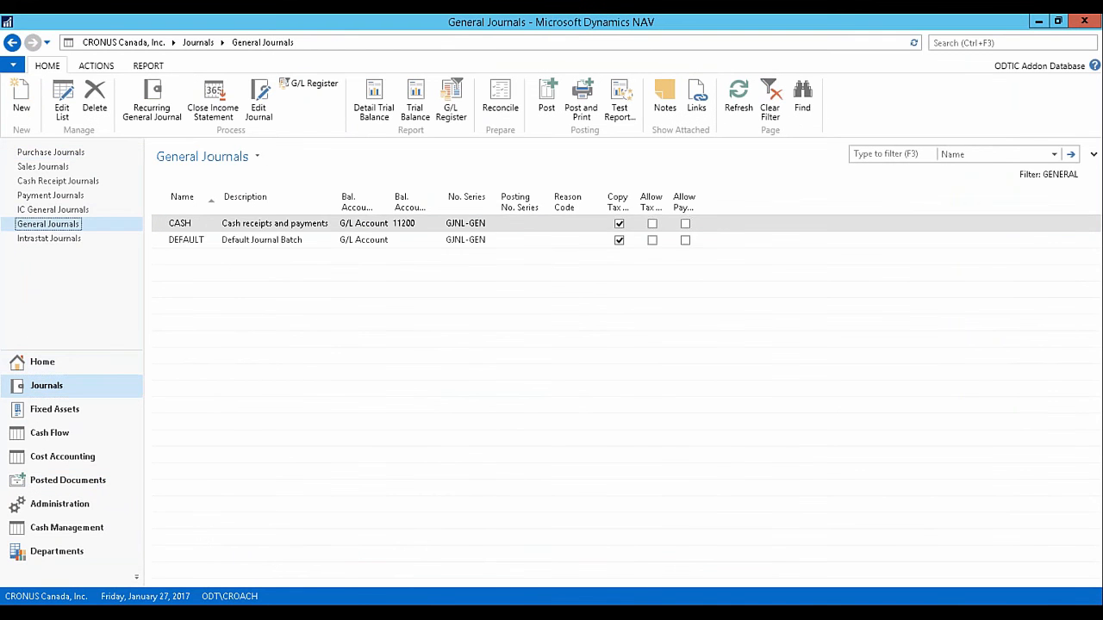
pyautogui.click(197, 244)
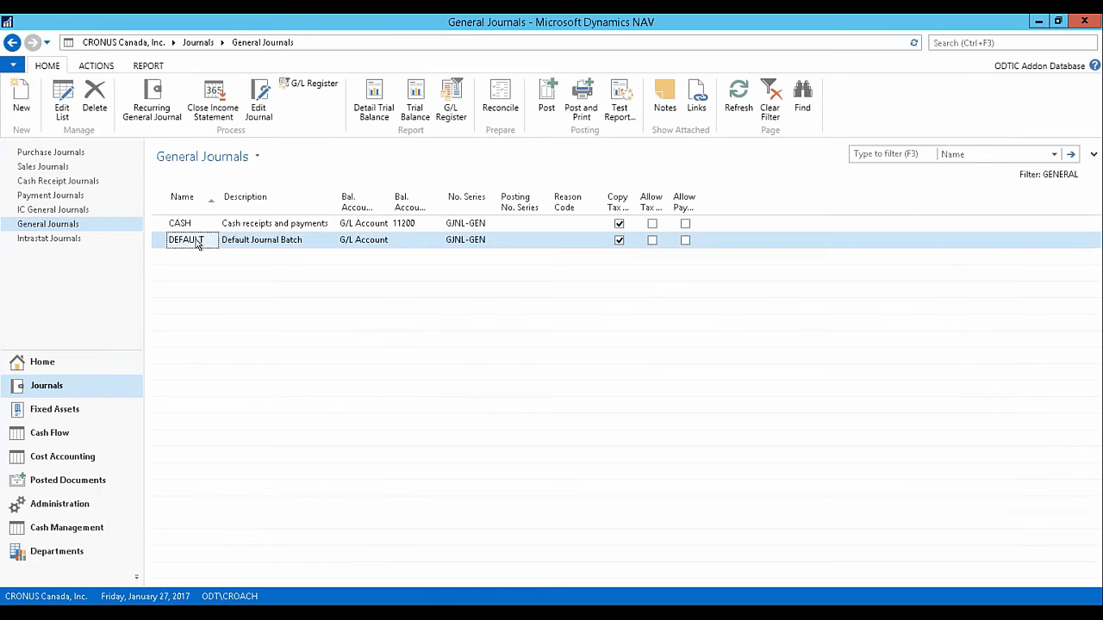
pyautogui.doubleClick(196, 244)
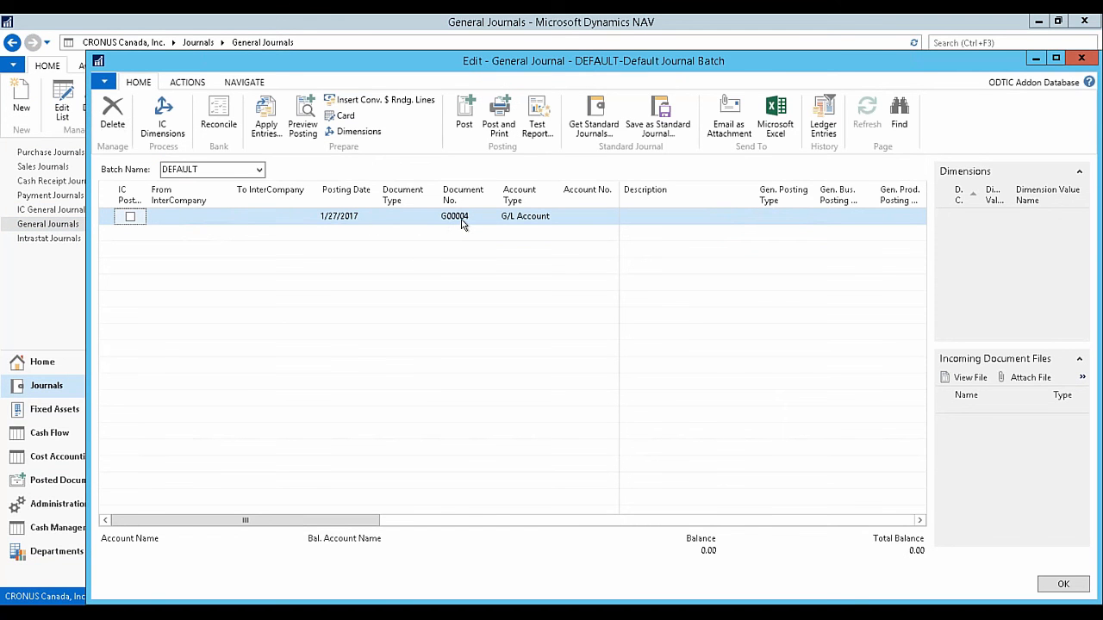
# Set the first journal line's To InterCompany to CRONUS USA, Inc.
pyautogui.click(307, 224)
pyautogui.click(311, 216)
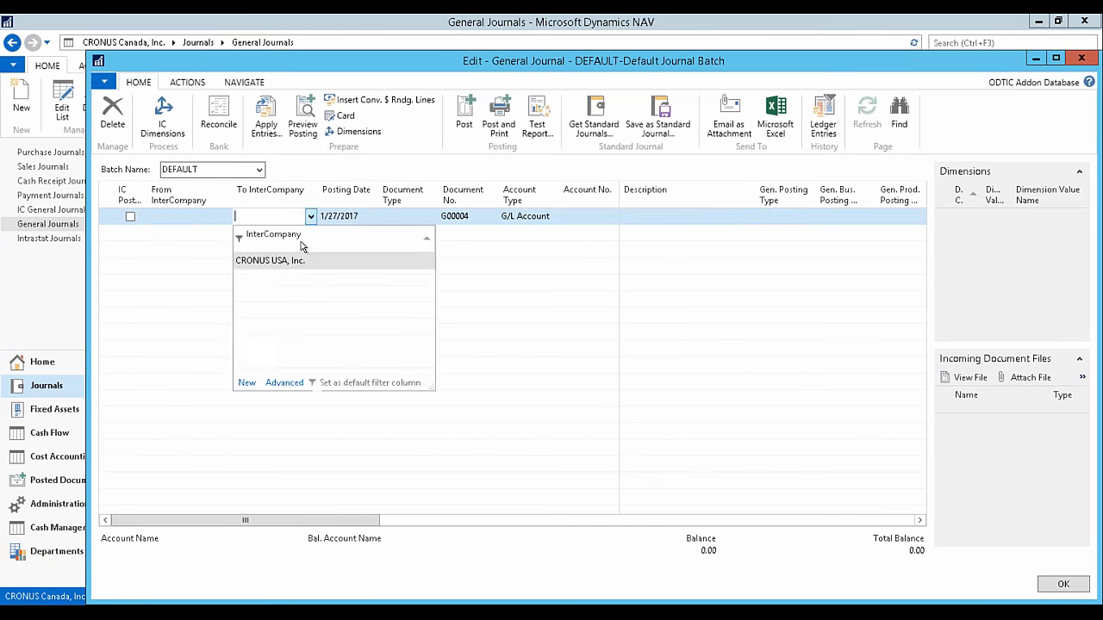
pyautogui.click(294, 264)
pyautogui.click(363, 216)
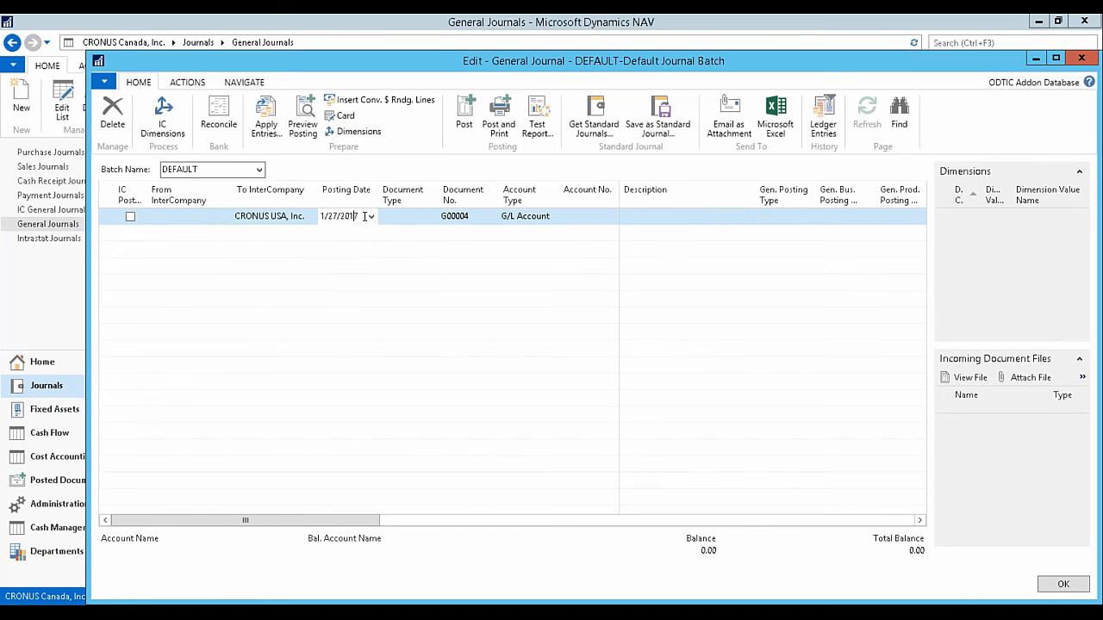
# Filter the intercompany G/L account list by 61 and try to assign account 61350 Delivery Expenses to the journal line.
pyautogui.click(590, 222)
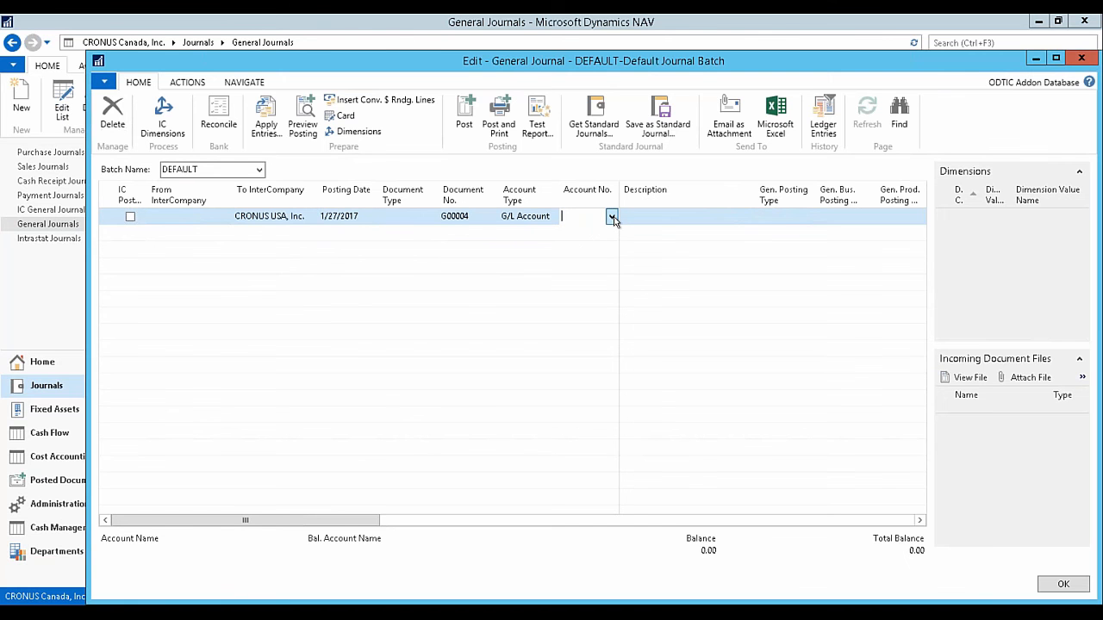
pyautogui.click(612, 217)
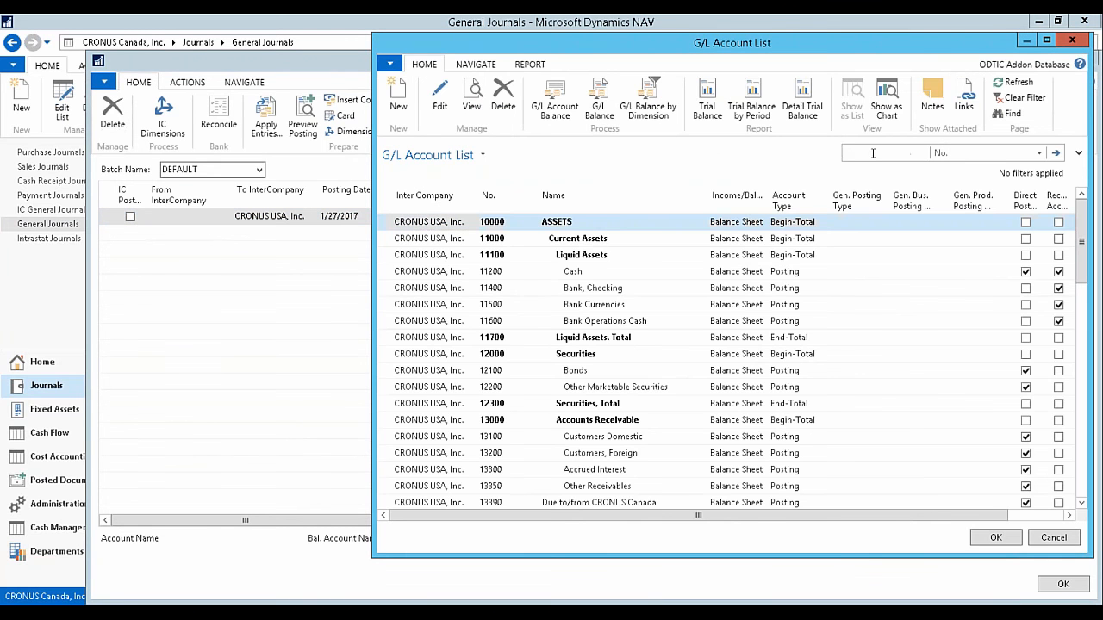
pyautogui.press('Return')
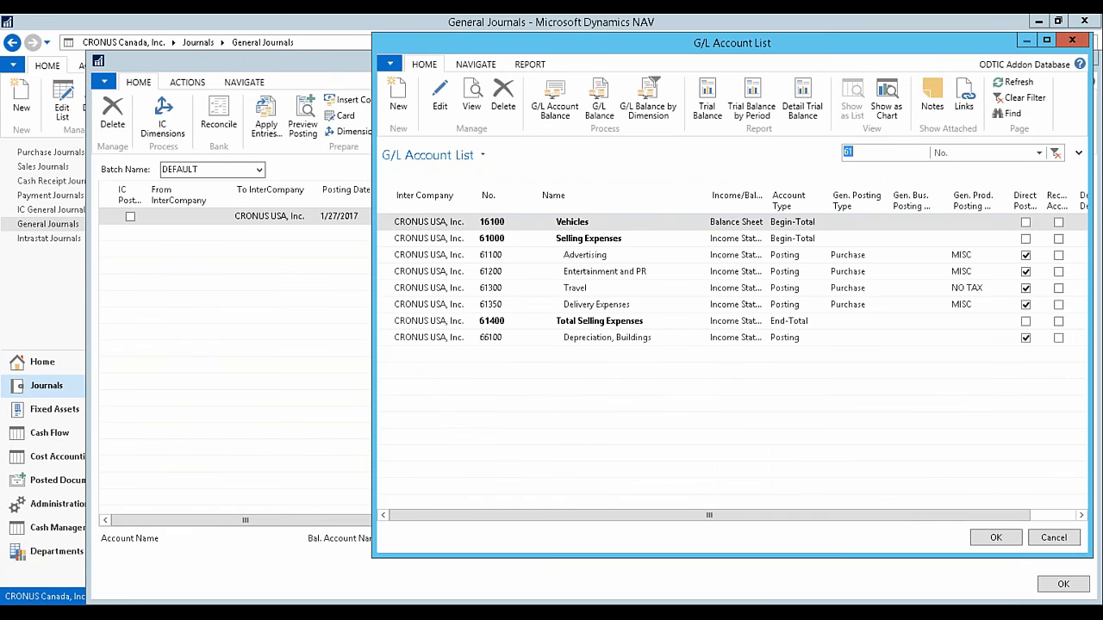
pyautogui.click(614, 306)
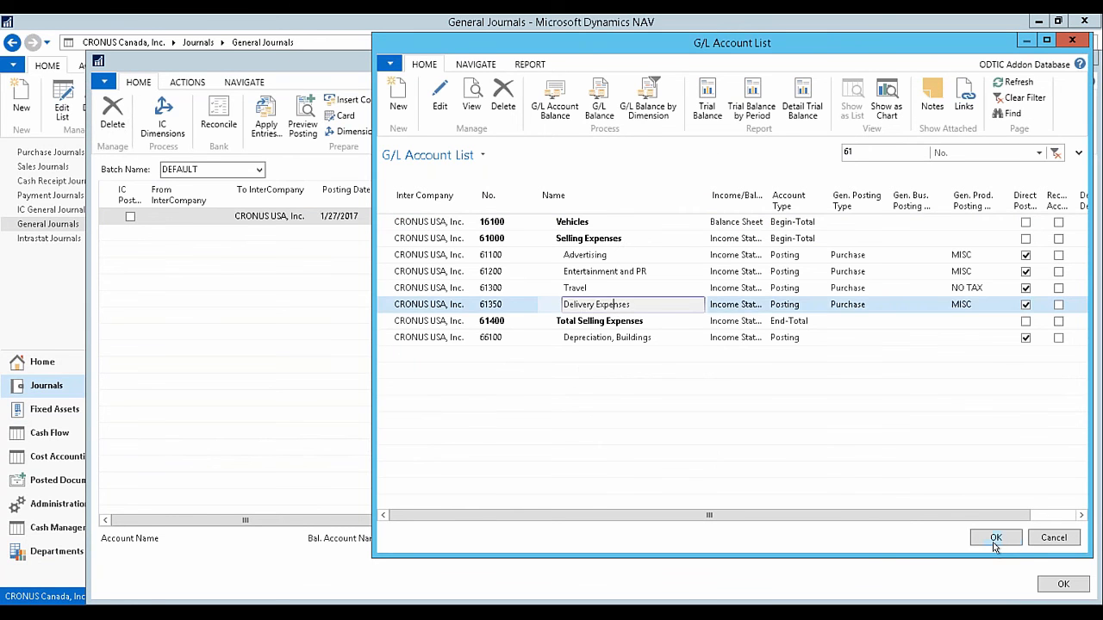
pyautogui.click(995, 537)
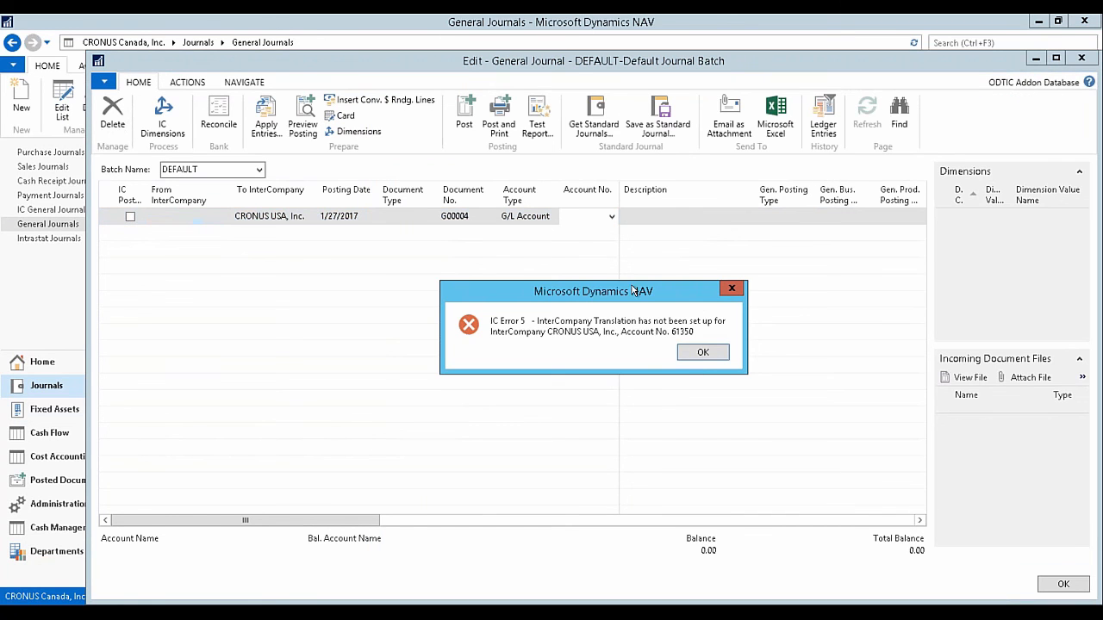
pyautogui.click(698, 352)
# Filter the G/L account list by 61, assign account 61200 Entertainment and PR to the line, and describe it as "Meals expense".
pyautogui.click(613, 218)
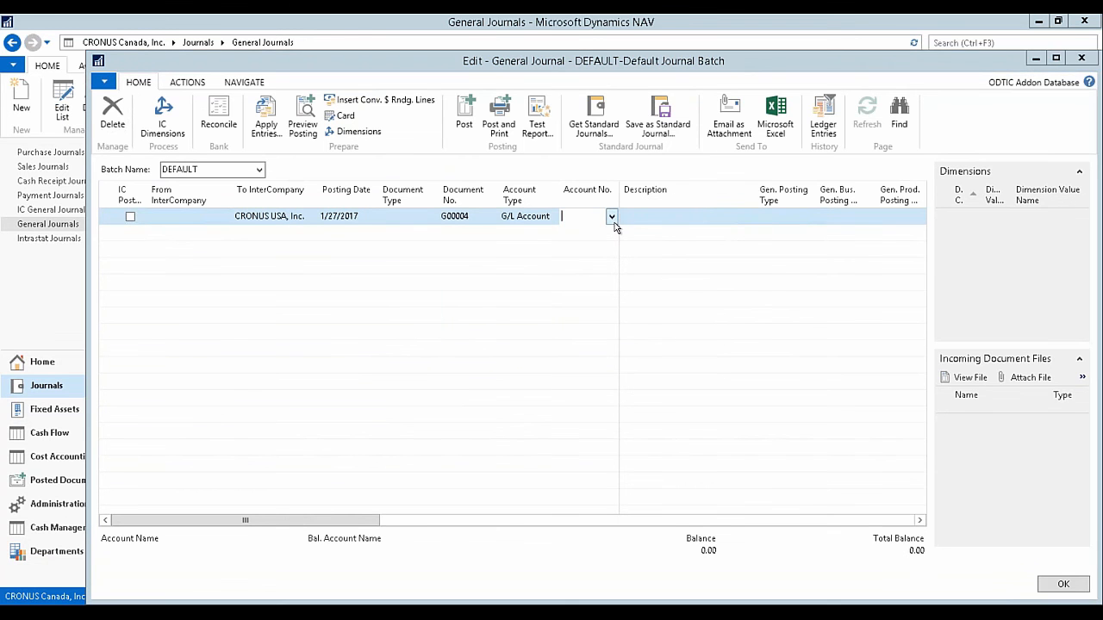
pyautogui.click(874, 153)
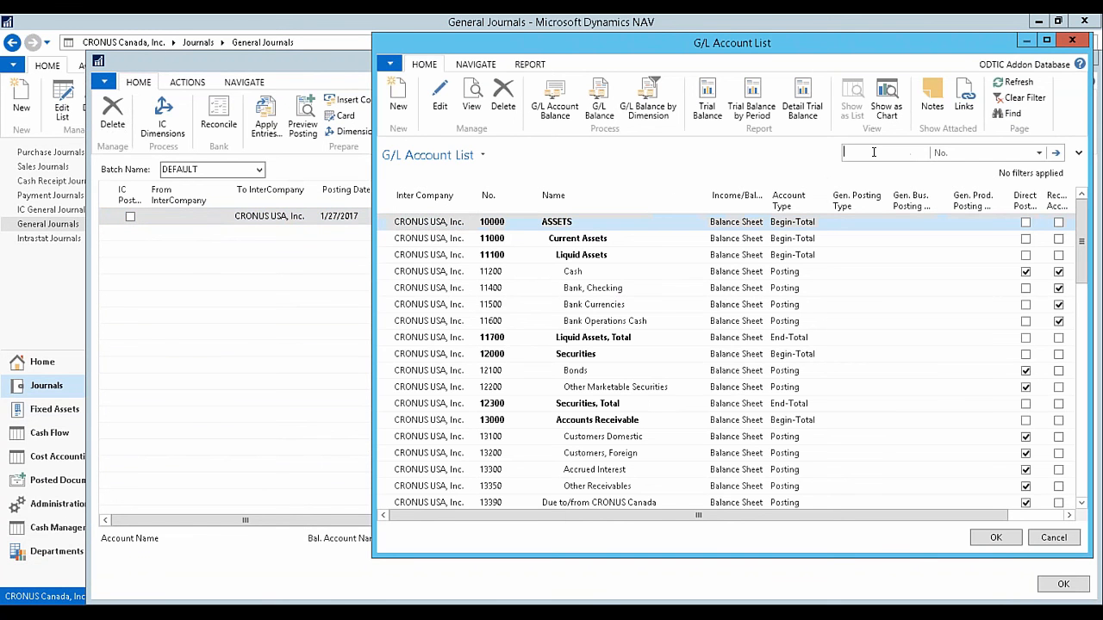
pyautogui.press('Return')
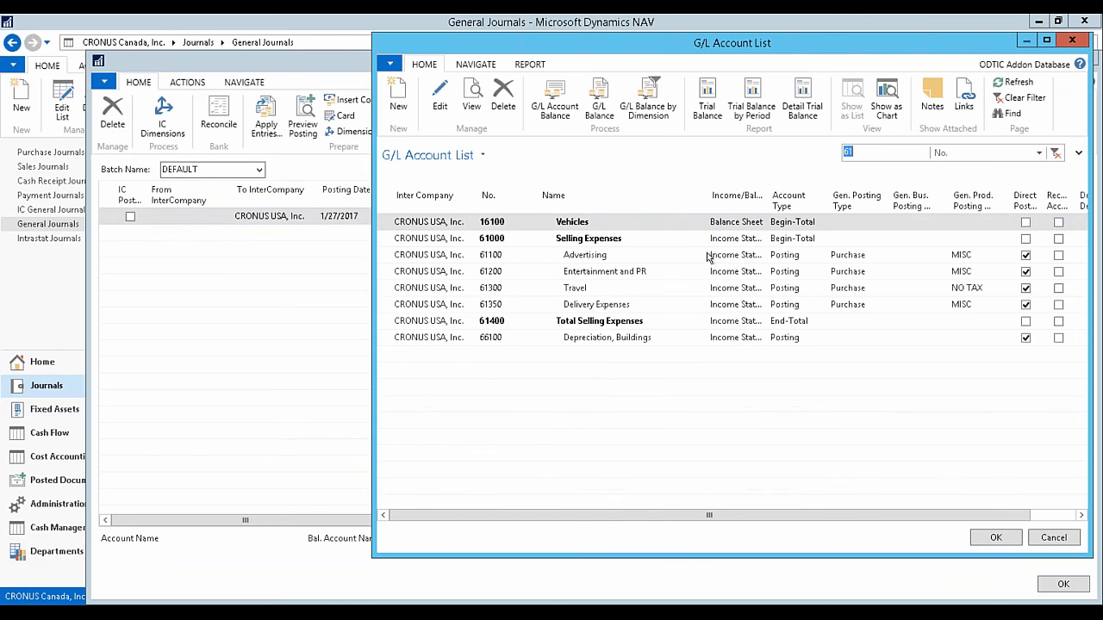
pyautogui.click(641, 274)
pyautogui.click(1005, 543)
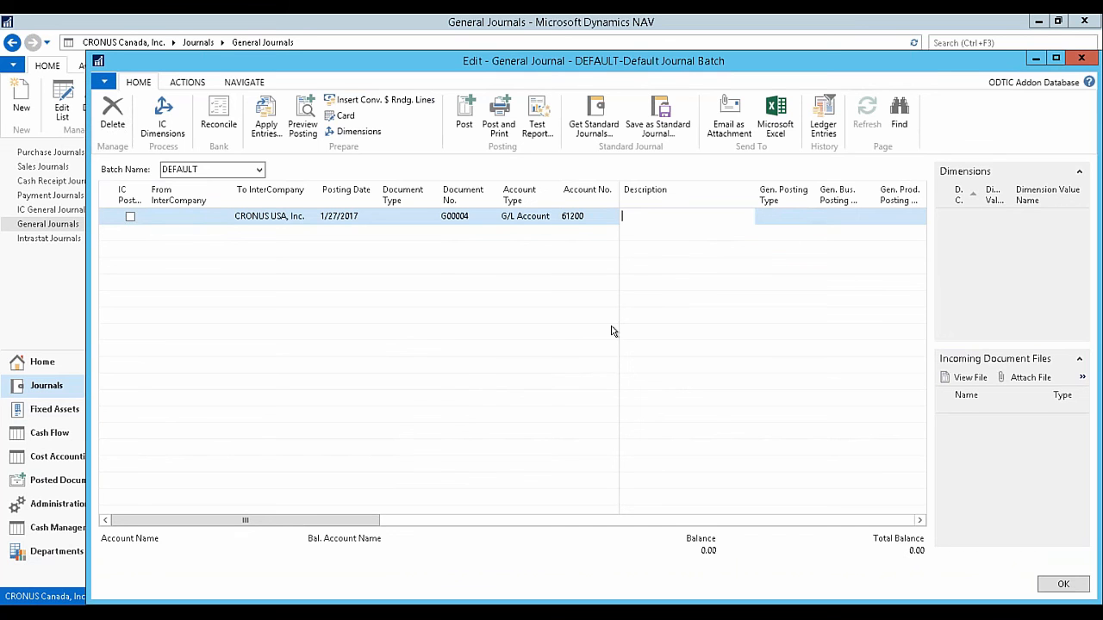
pyautogui.write('Meals expense')
pyautogui.press('Tab')
pyautogui.press('Tab')
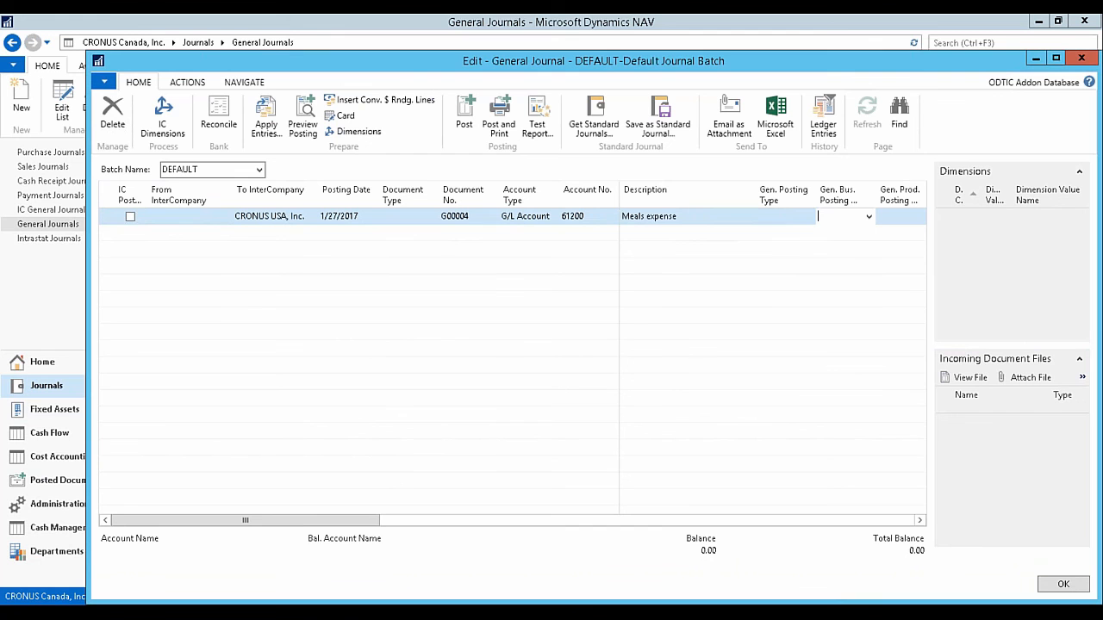
# Look through the balancing account choices for the meals expense line and dismiss them without picking one.
pyautogui.moveTo(341, 517); pyautogui.dragTo(556, 534)
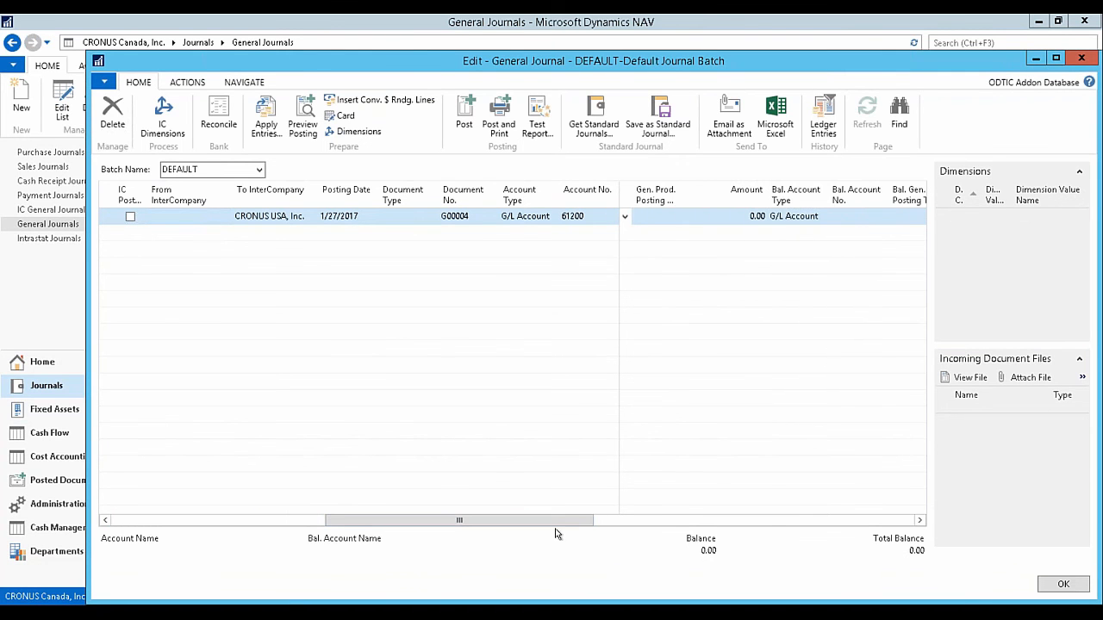
pyautogui.click(863, 219)
pyautogui.click(882, 218)
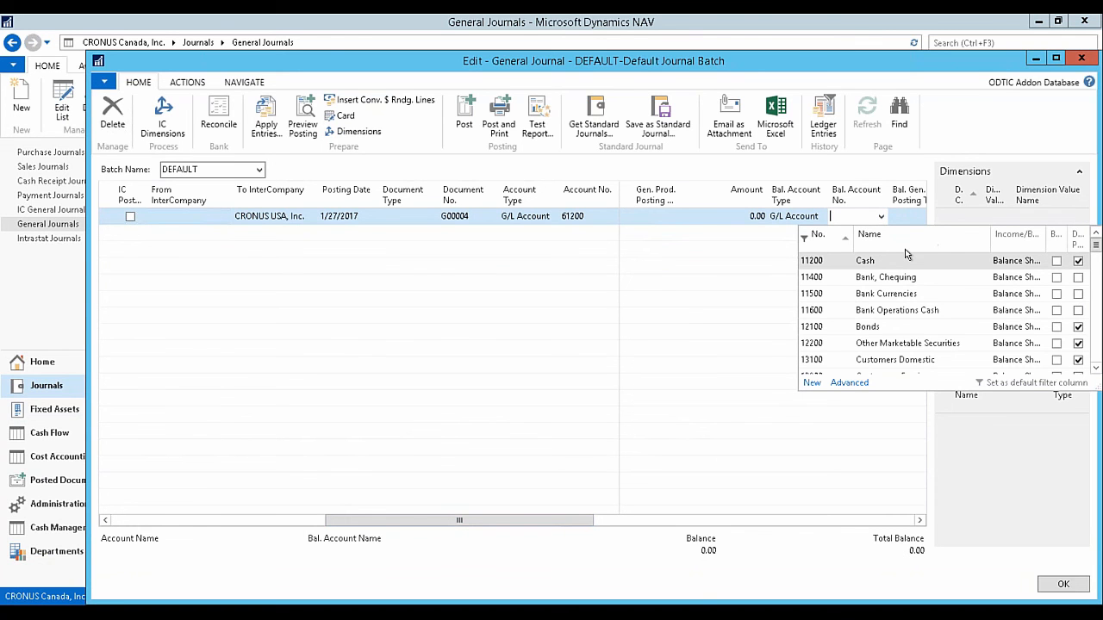
pyautogui.click(781, 166)
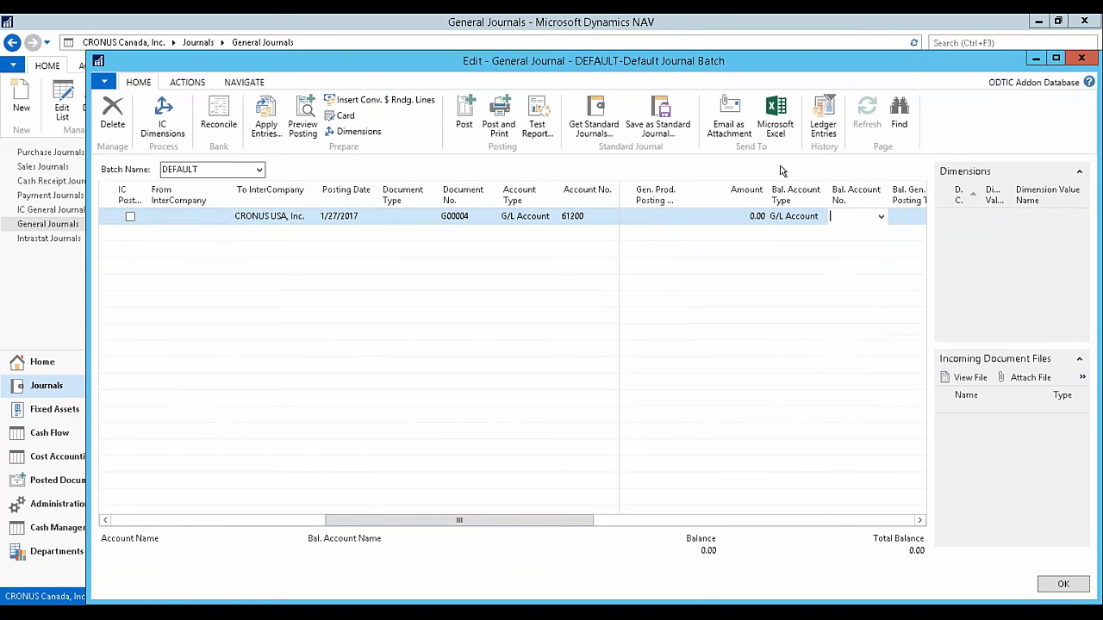
# On a second journal line without an intercompany, view the local G/L account list and close it without choosing an account.
pyautogui.click(109, 235)
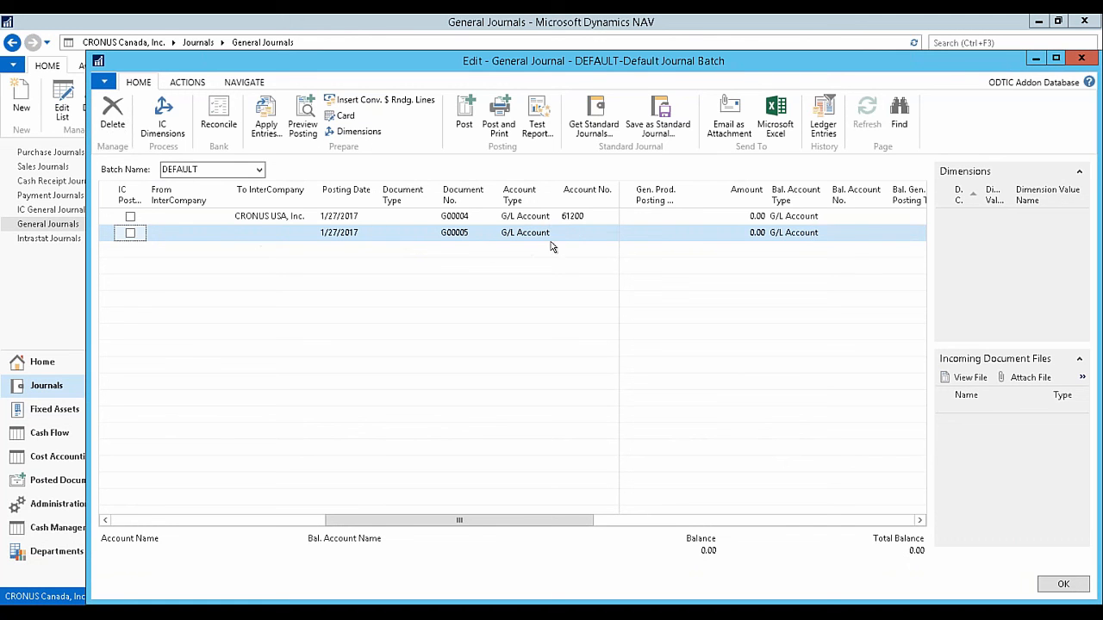
pyautogui.click(576, 232)
pyautogui.click(612, 235)
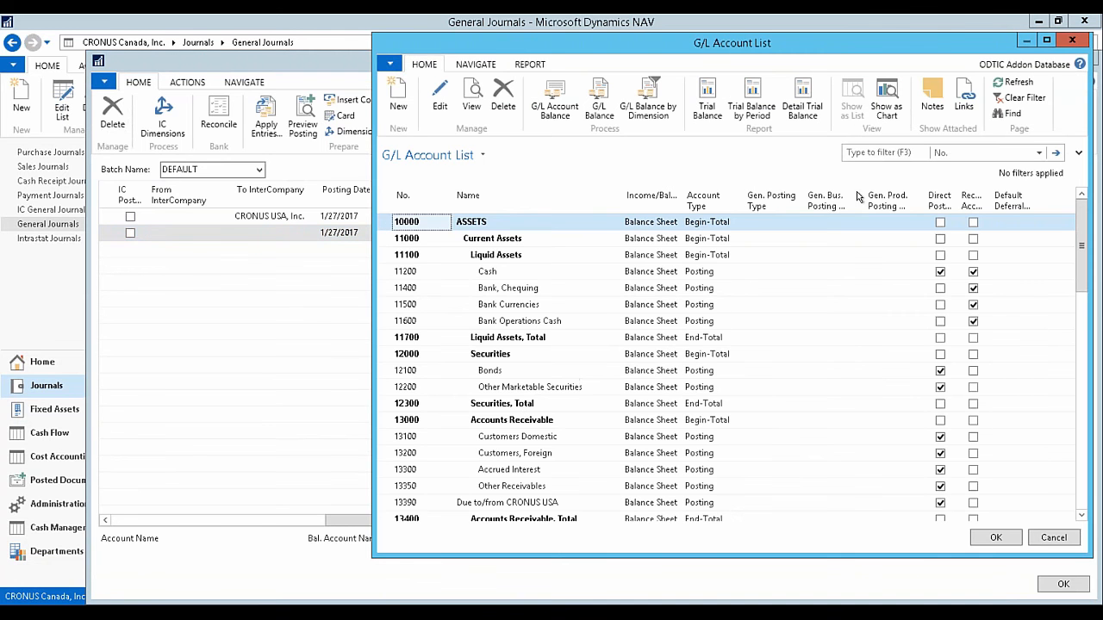
pyautogui.click(1072, 41)
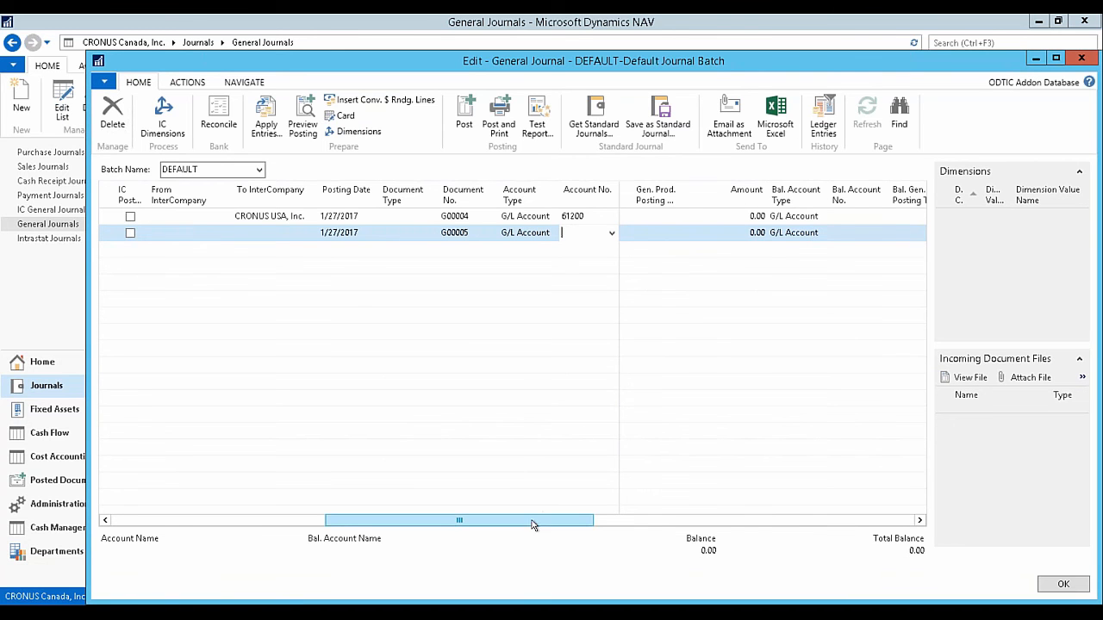
# Preview the General Journal - Test report for the DEFAULT batch and bring the preview to the front.
pyautogui.moveTo(530, 522); pyautogui.dragTo(277, 525)
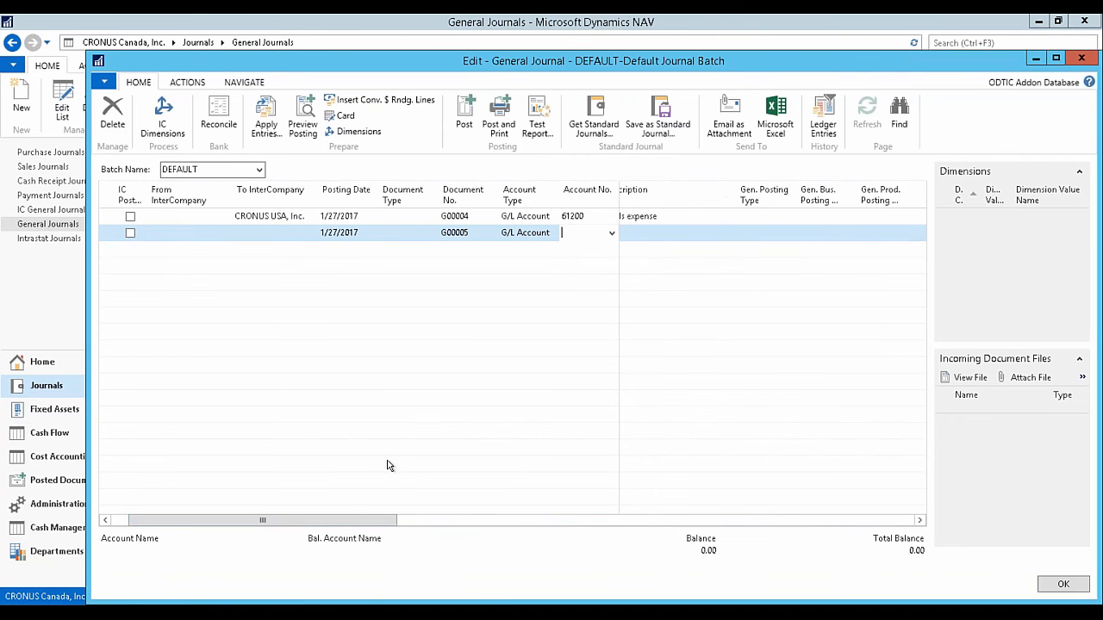
pyautogui.click(543, 113)
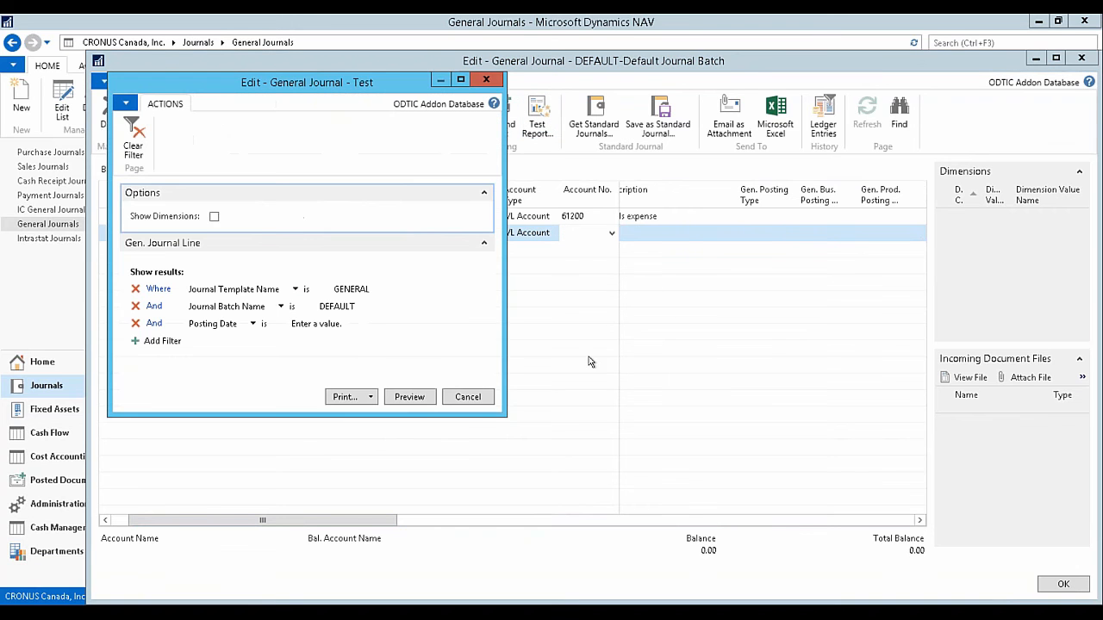
pyautogui.click(412, 398)
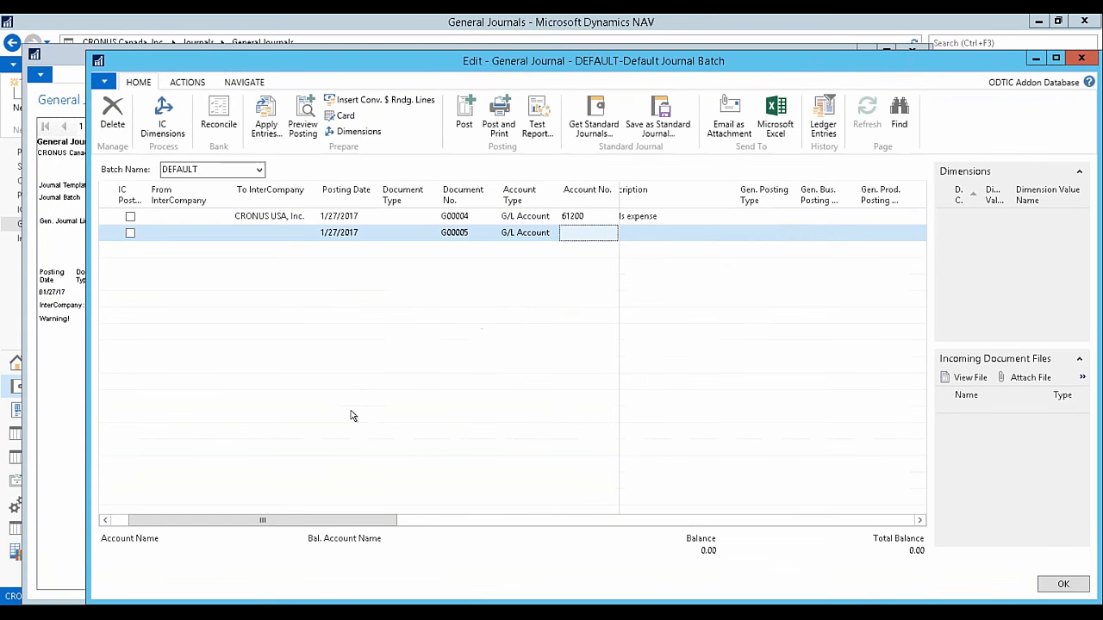
pyautogui.click(66, 395)
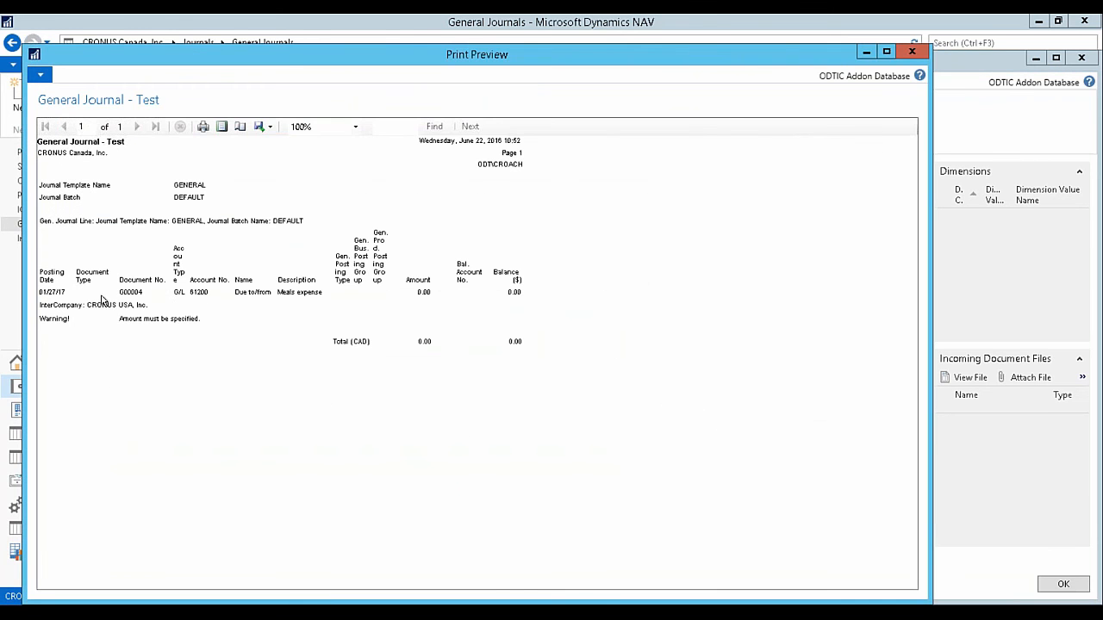